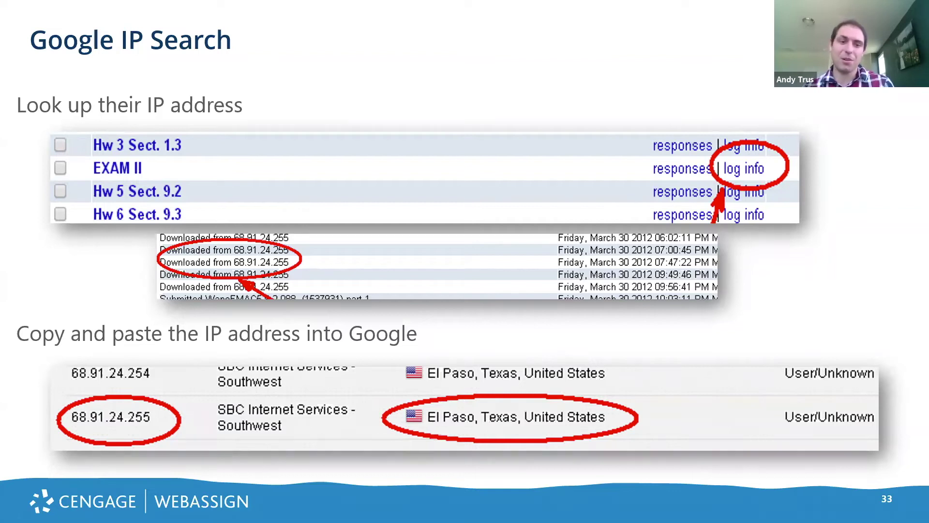
Step ahead to the Wrap-up Poll slide, then back to the Google IP Search slide.
key(Right)
key(Left)
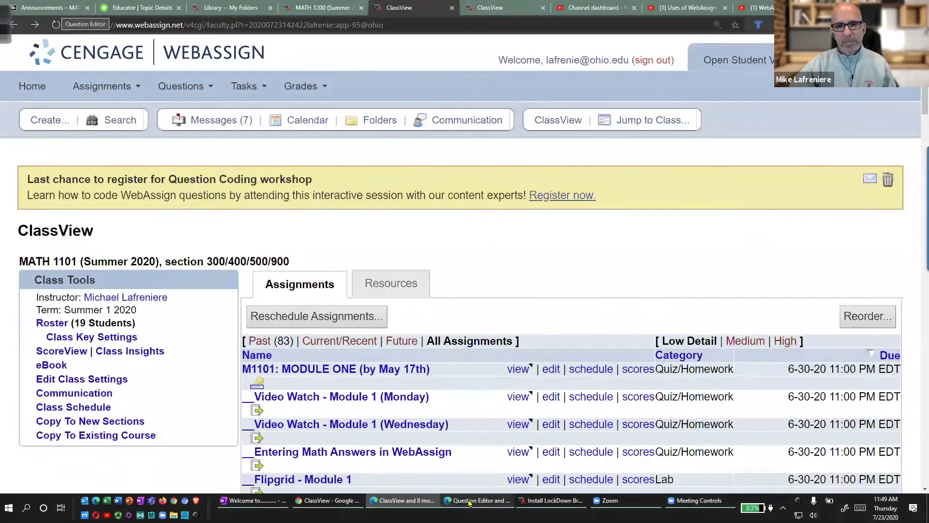
Switch to the MATH 1200 student view and highlight the first week's assignments.
click(336, 8)
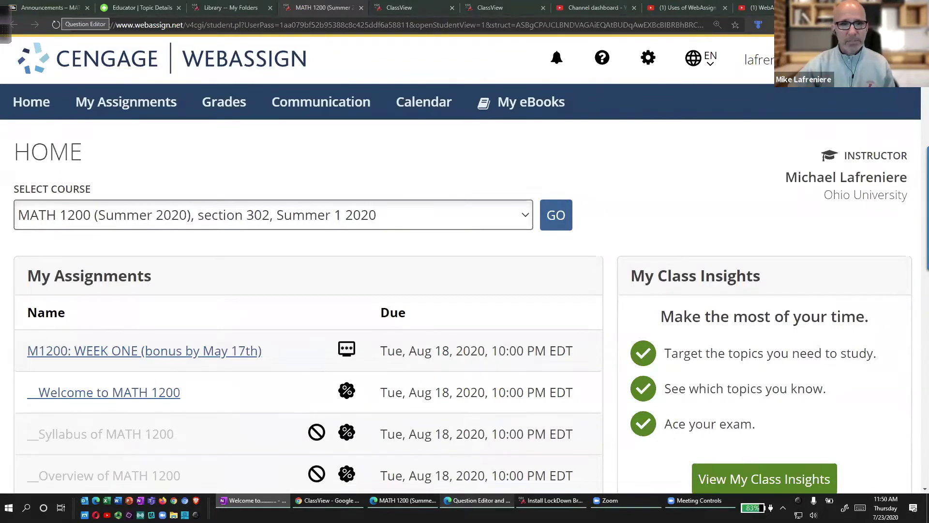
scroll(481, 301, down, 3)
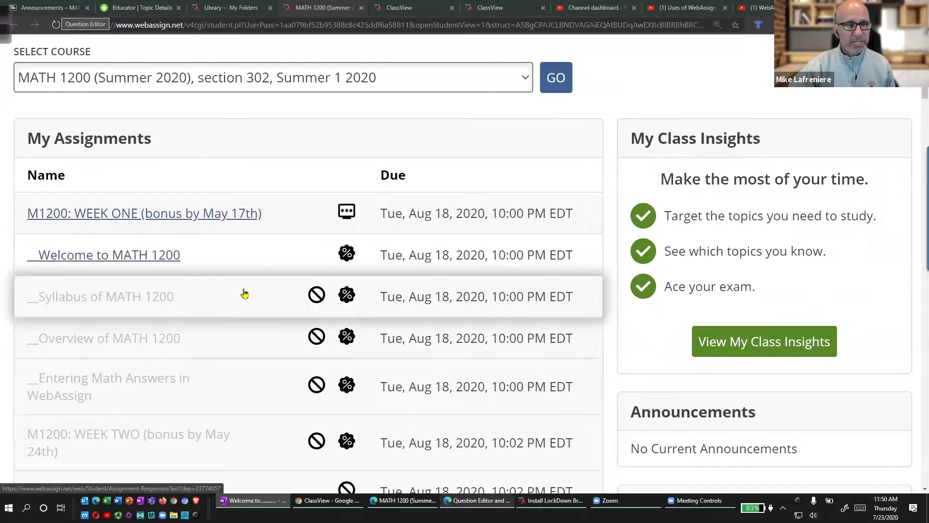
scroll(246, 291, down, 2)
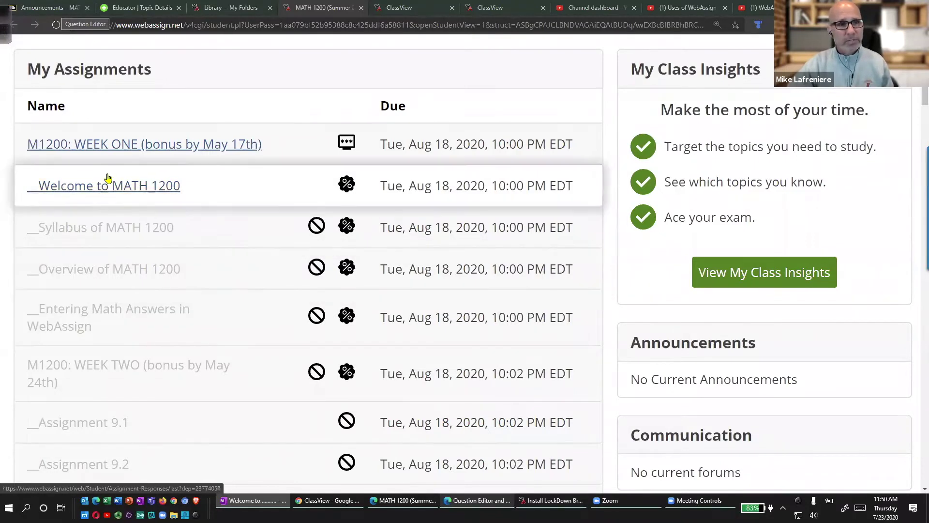
mouse_move(41, 125)
mouse_down()
mouse_move(24, 334)
mouse_move(101, 338)
mouse_up()
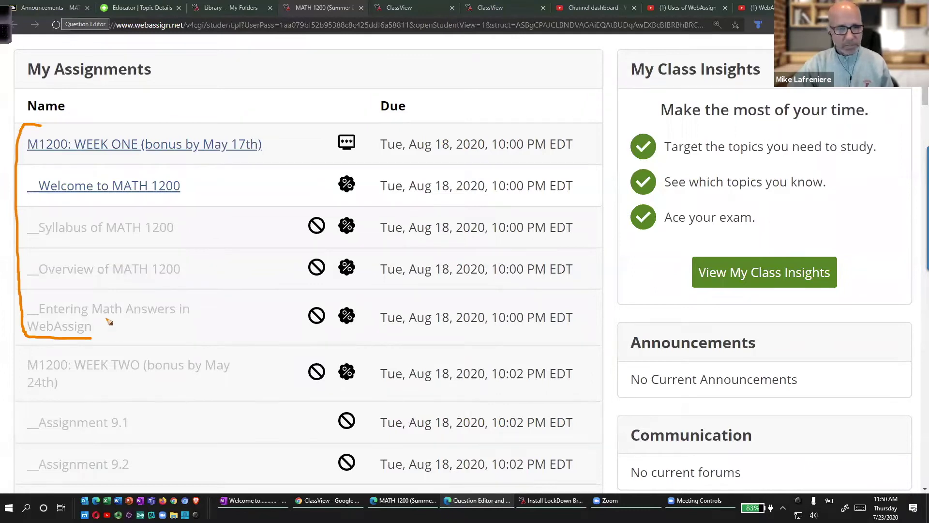
key(Escape)
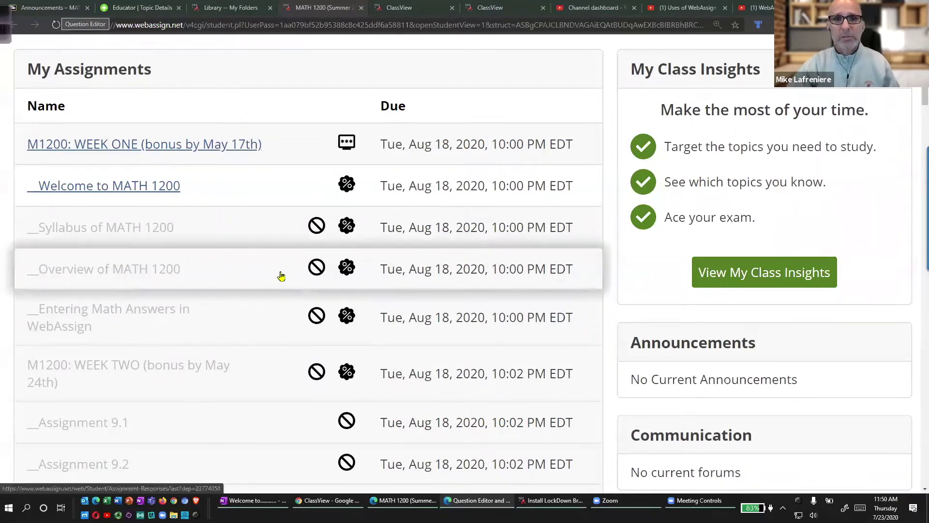
Scroll to the Exam #1 First, Second and Third Allowance rows and mark the First Allowance's status and due date.
mouse_move(216, 307)
scroll(217, 308, down, 10)
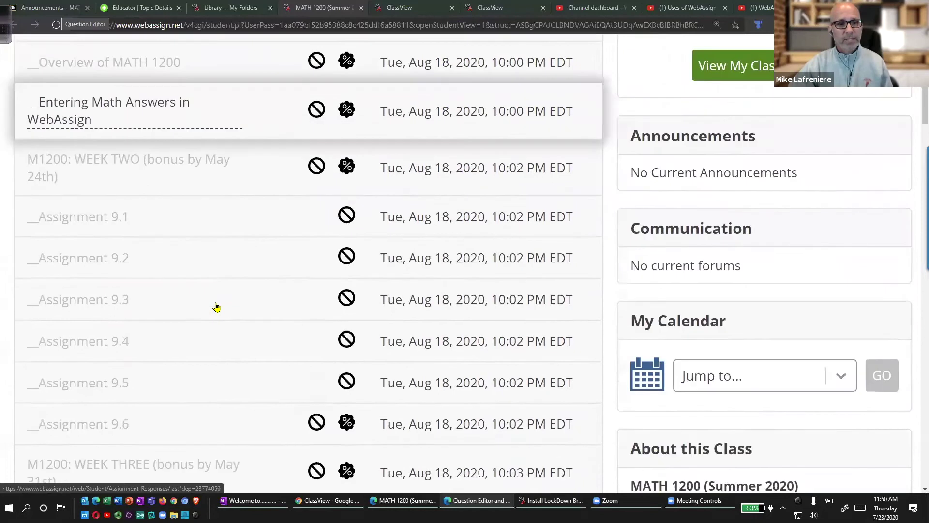
scroll(216, 307, down, 13)
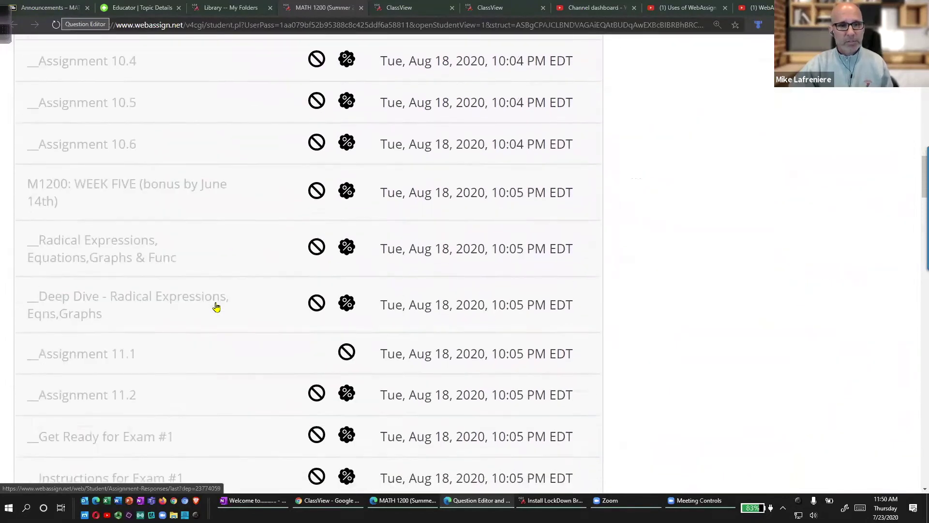
mouse_move(104, 138)
mouse_down()
mouse_move(2, 184)
mouse_move(69, 281)
mouse_move(393, 284)
mouse_move(428, 149)
mouse_move(71, 134)
mouse_up()
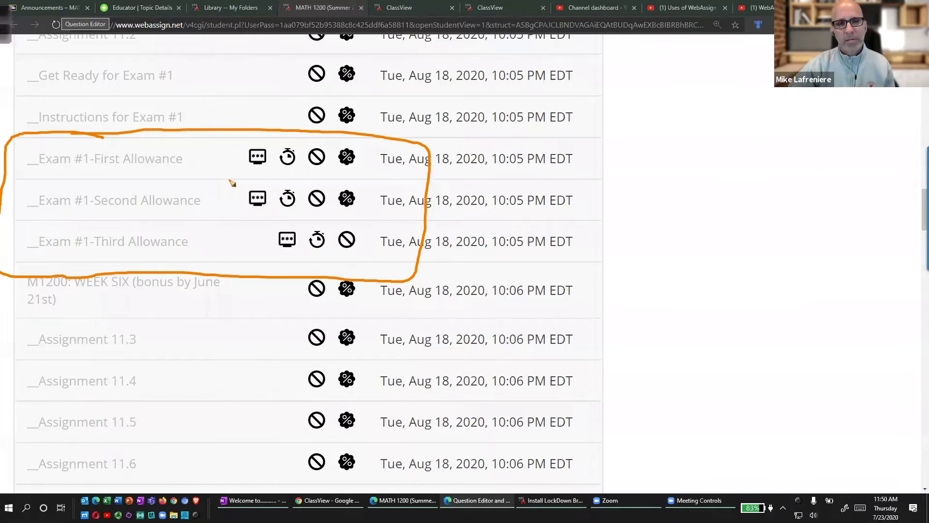
click(266, 144)
mouse_move(266, 144)
mouse_down()
mouse_move(283, 131)
mouse_move(301, 150)
mouse_move(309, 133)
mouse_up()
drag(368, 158, 381, 130)
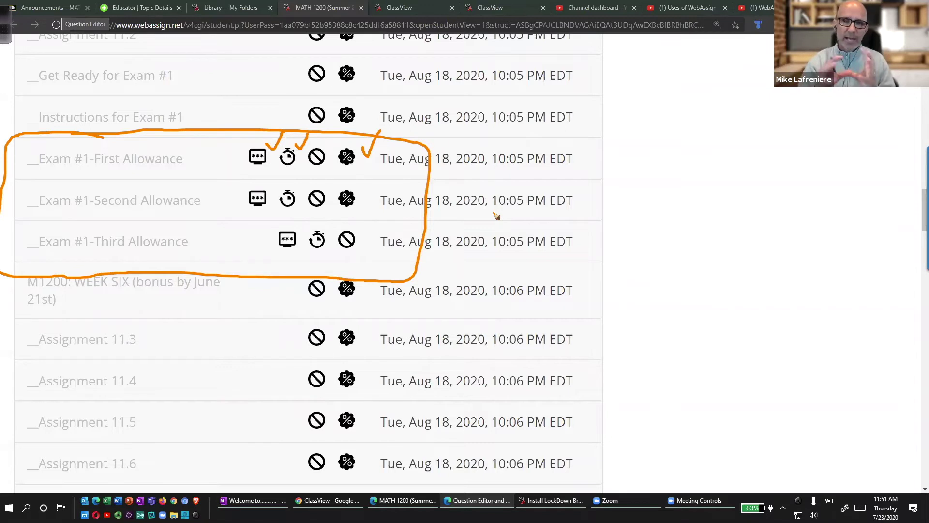
key(Escape)
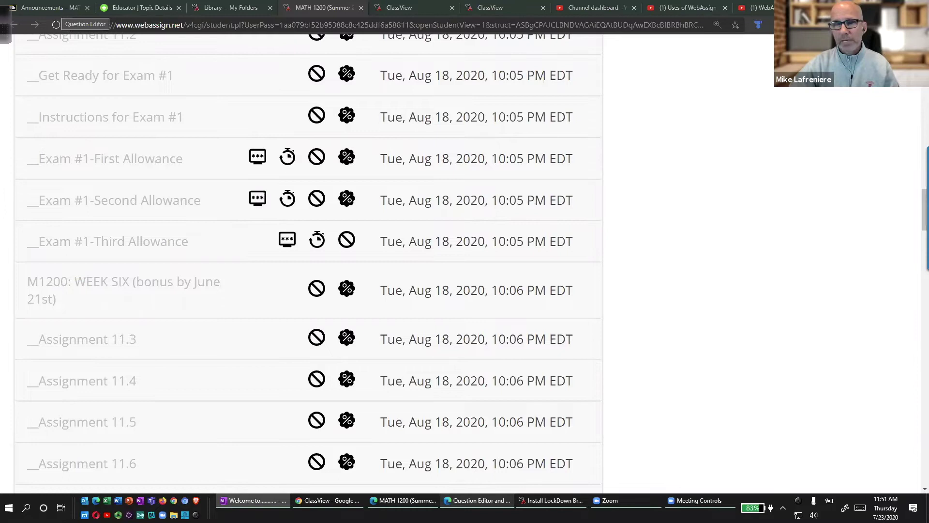
scroll(365, 478, down, 1)
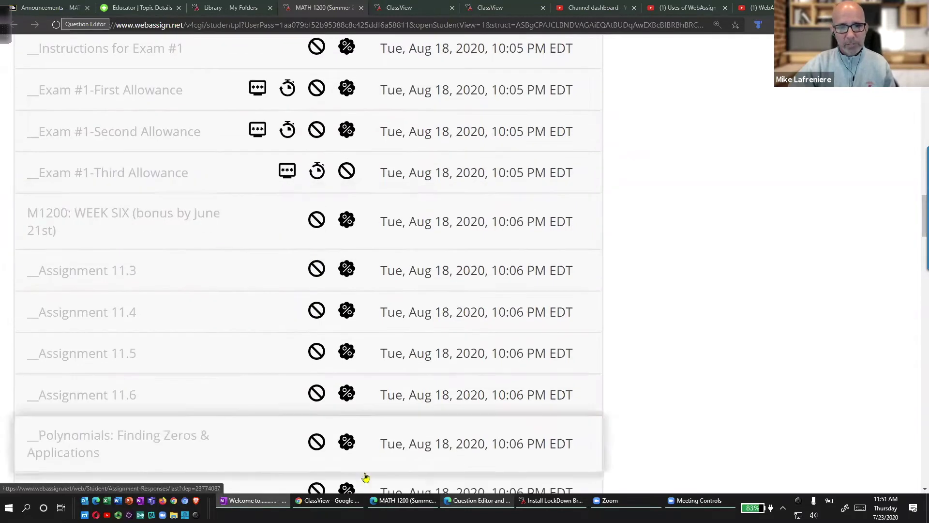
Show the Engineering Applications demo schedule and its week tabs, then open the Getting Started row's actions menu.
click(490, 505)
click(128, 8)
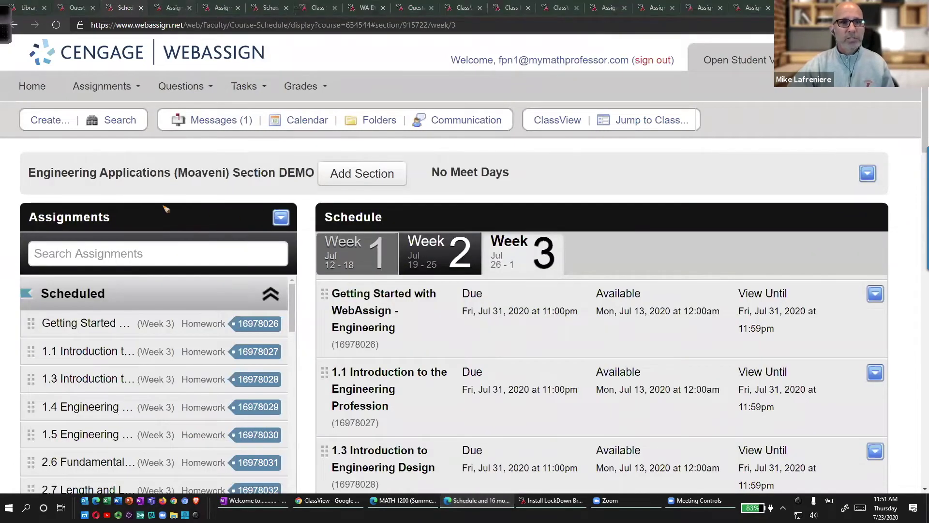
mouse_move(395, 198)
mouse_down()
mouse_move(333, 245)
mouse_move(360, 196)
mouse_up()
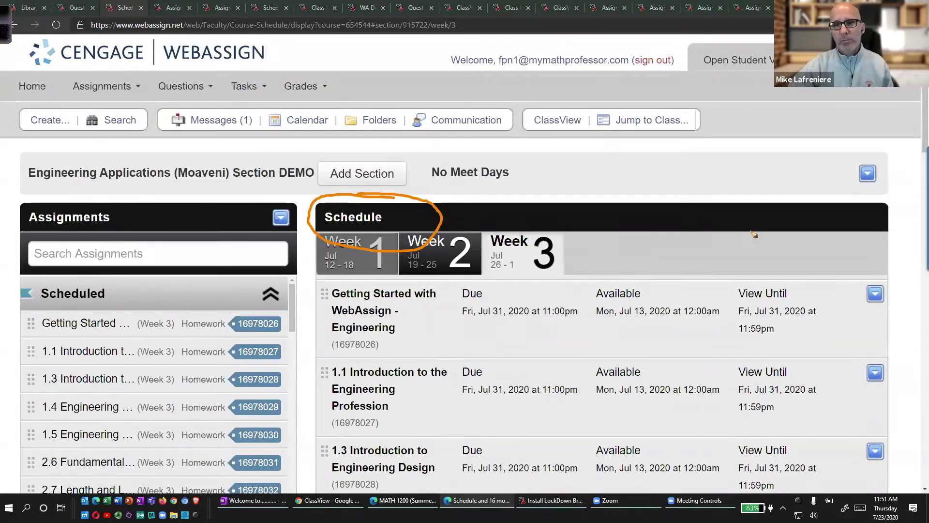
mouse_move(794, 177)
mouse_down()
mouse_move(847, 237)
mouse_move(862, 273)
mouse_move(866, 245)
mouse_move(910, 296)
mouse_move(854, 268)
mouse_up()
mouse_move(766, 153)
mouse_down()
mouse_move(766, 186)
mouse_move(746, 159)
mouse_move(776, 172)
mouse_move(751, 192)
mouse_up()
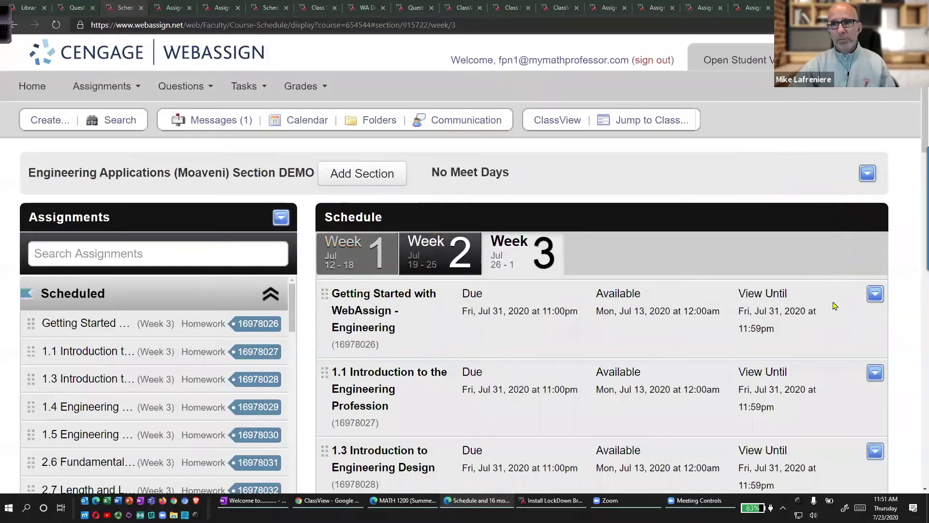
click(877, 297)
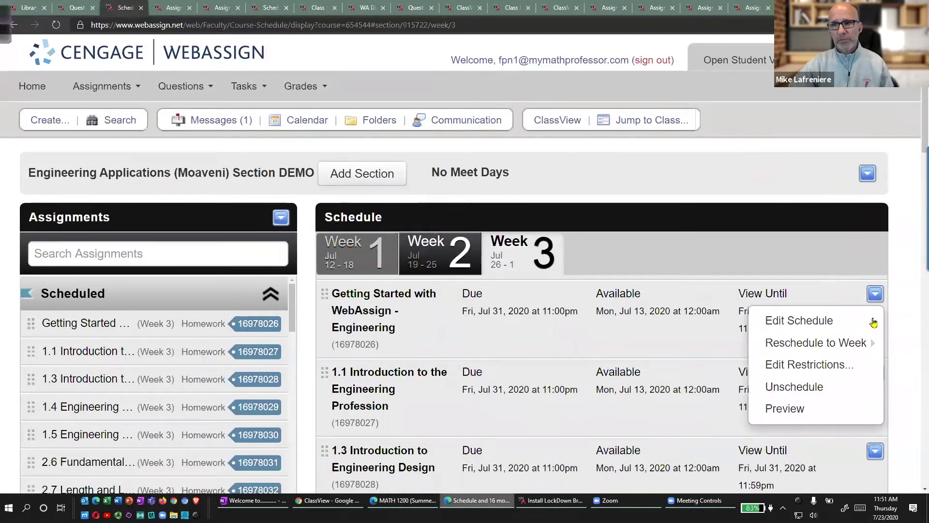
mouse_move(845, 371)
mouse_down()
mouse_move(732, 353)
mouse_move(888, 360)
mouse_move(799, 348)
mouse_up()
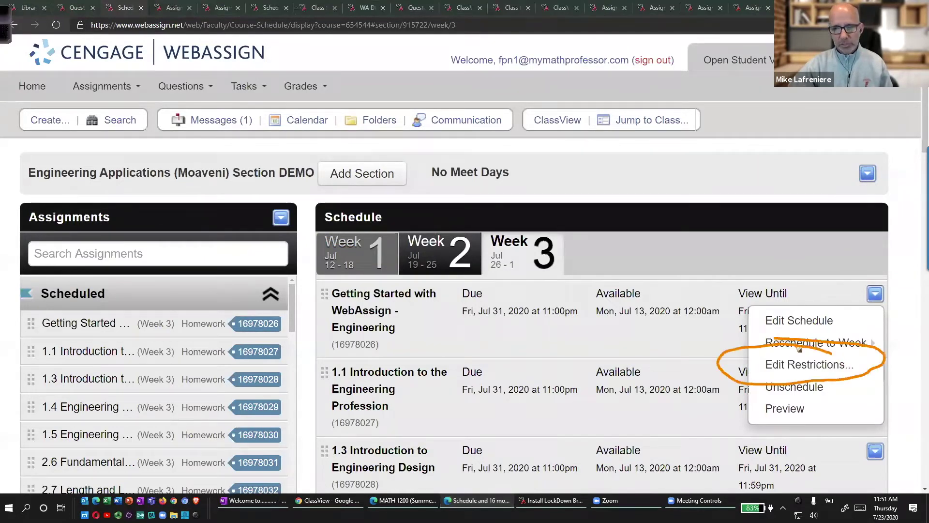
Open Edit Restrictions for Getting Started and tick Conditional Release under Security and Time Restrictions.
click(838, 369)
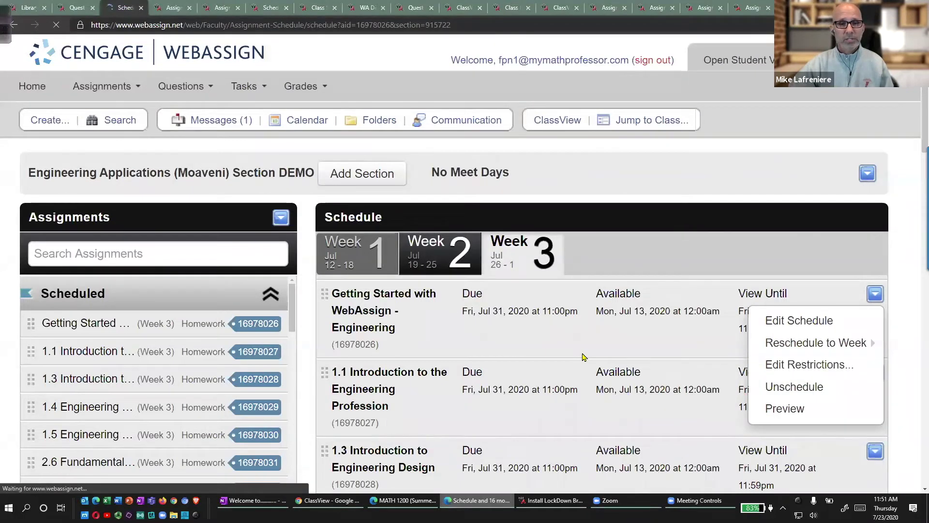
scroll(369, 355, down, 4)
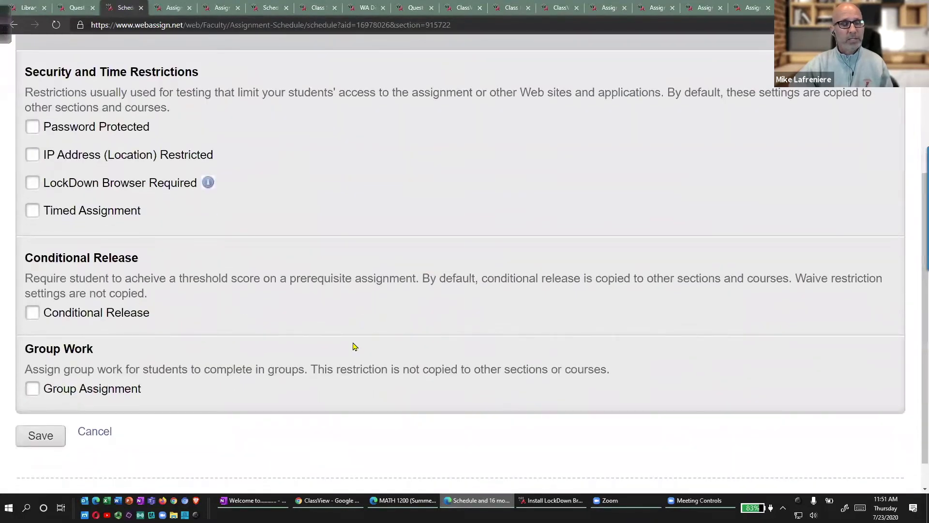
mouse_move(35, 109)
mouse_down()
mouse_move(10, 156)
mouse_move(91, 246)
mouse_move(12, 257)
mouse_move(64, 339)
mouse_up()
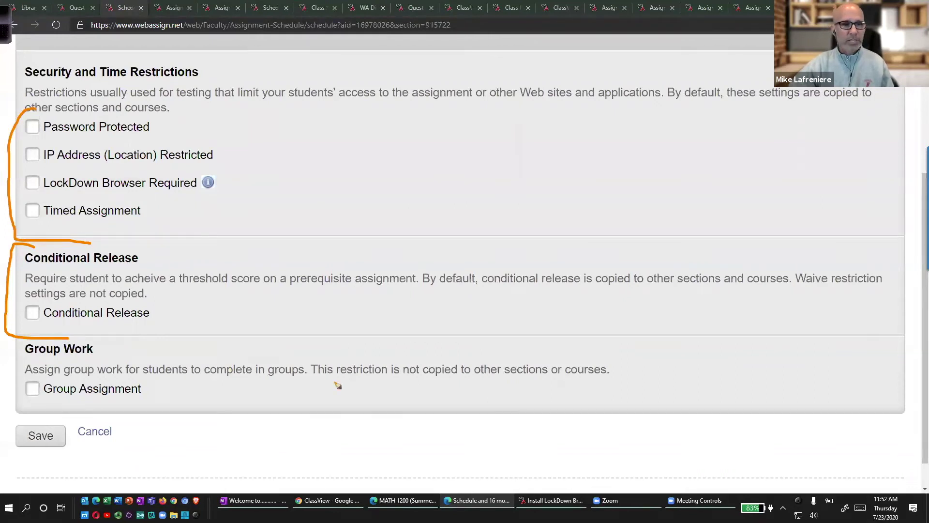
key(Escape)
click(33, 312)
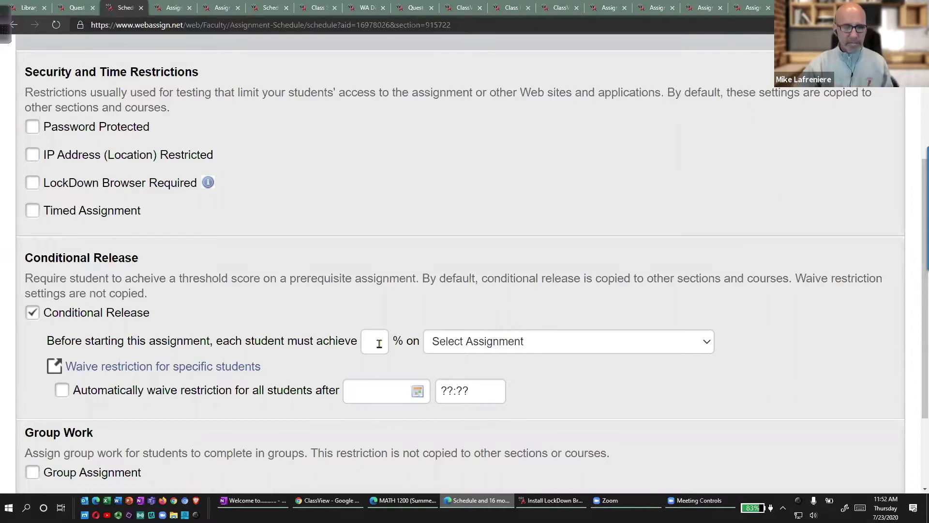
Require a 100% score on 1.3 Introduction to Engineering Design as the prerequisite.
click(374, 340)
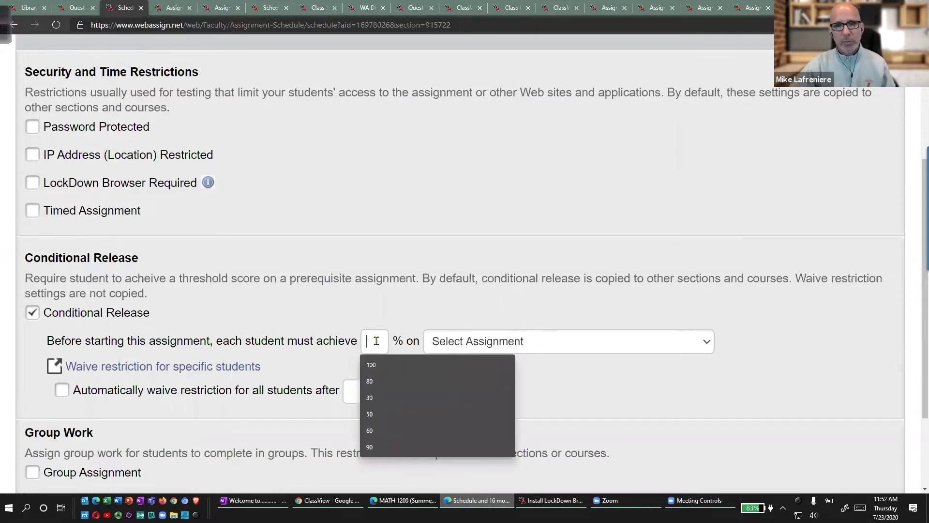
text(100)
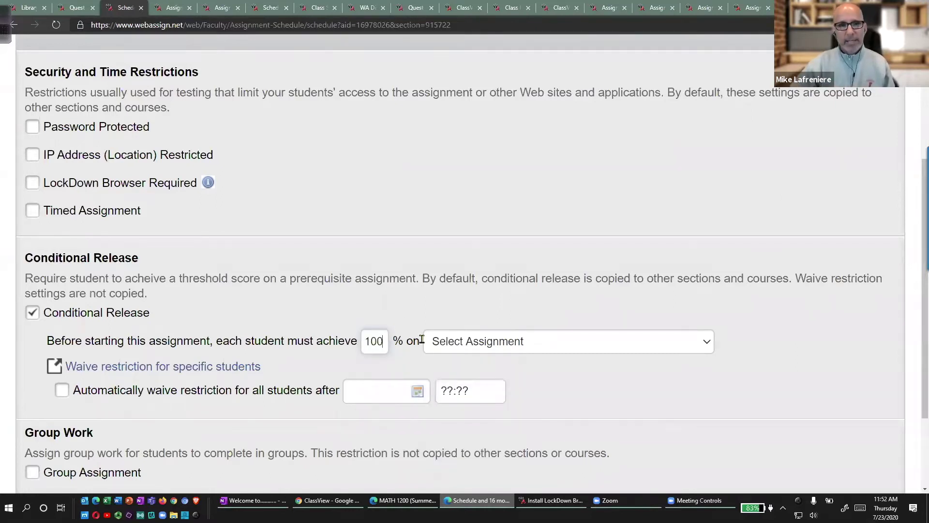
click(507, 349)
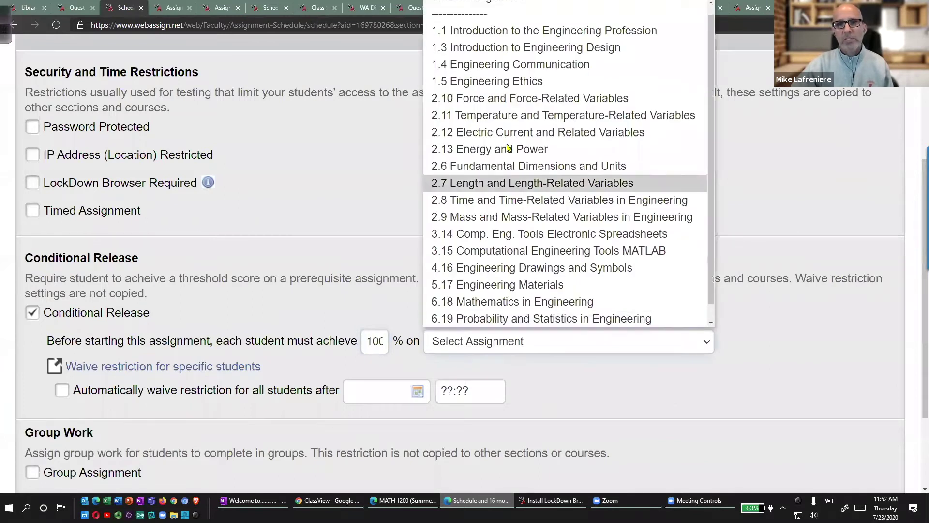
click(507, 45)
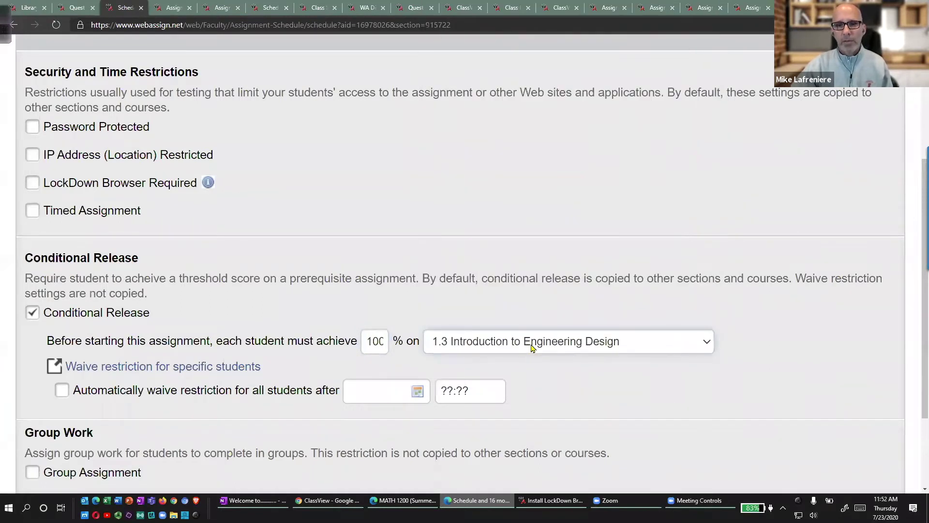
mouse_move(471, 329)
mouse_down()
mouse_move(435, 353)
mouse_move(637, 343)
mouse_move(430, 332)
mouse_up()
drag(360, 358, 403, 361)
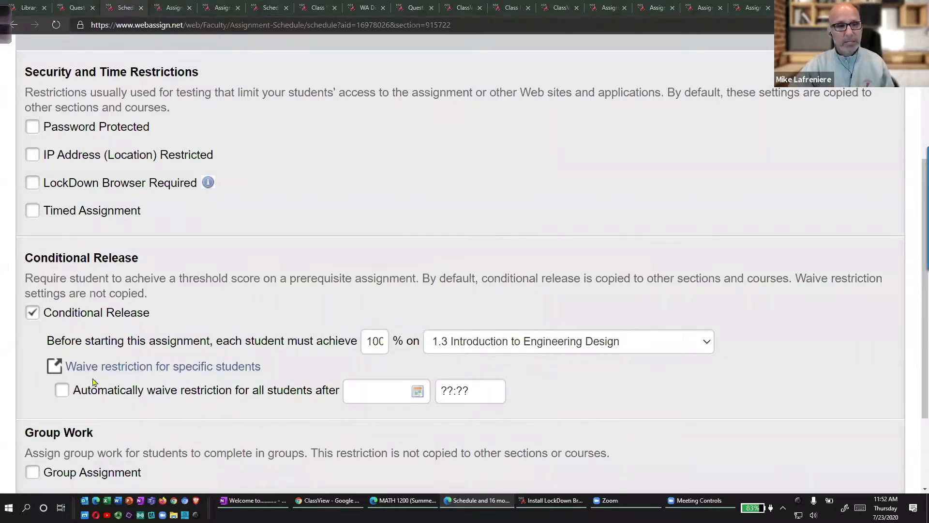
Make Getting Started a timed assignment with a custom 1-minute limit instead of 90.
click(33, 210)
click(183, 241)
click(183, 347)
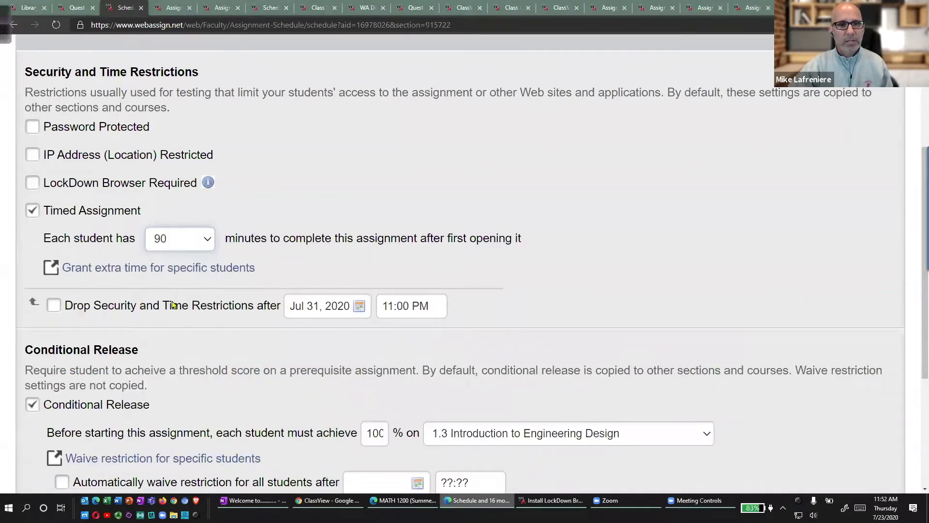
click(180, 238)
click(178, 412)
double_click(234, 239)
text(1)
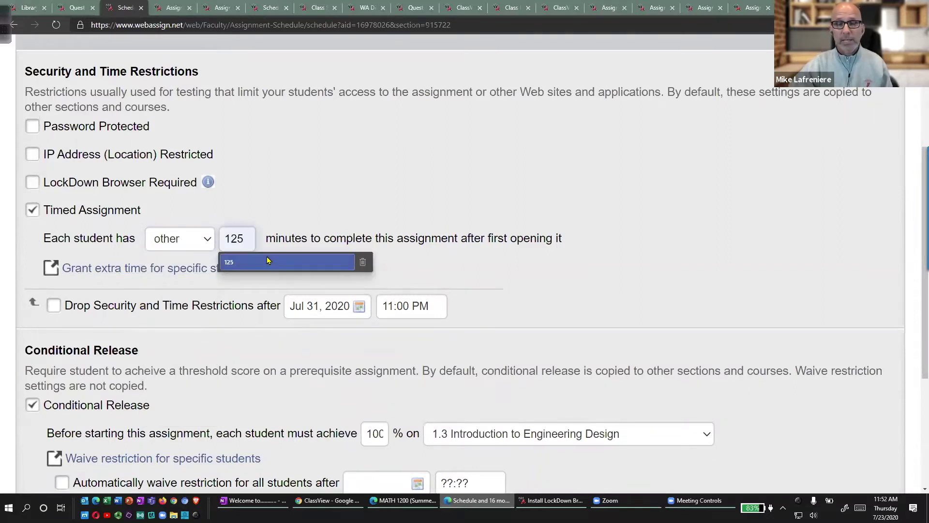
click(335, 180)
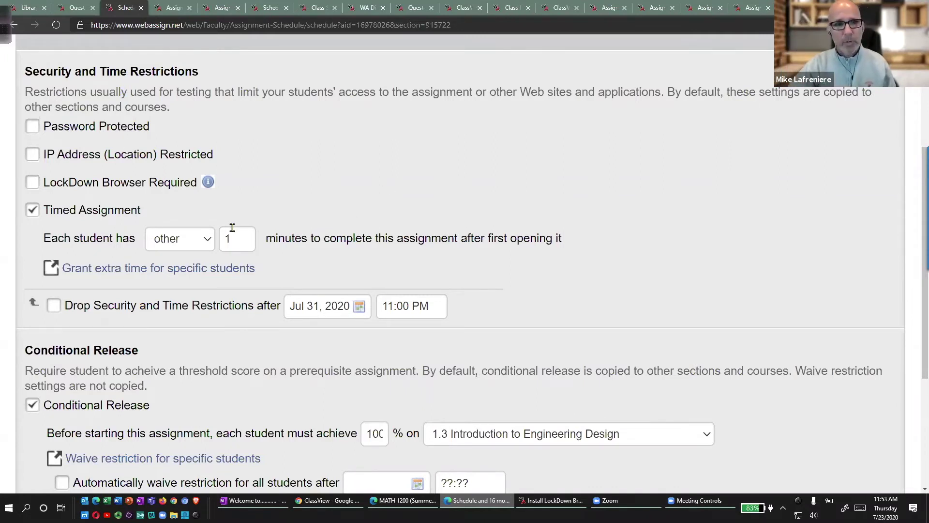
Password-protect the assignment and enter an access password.
click(32, 126)
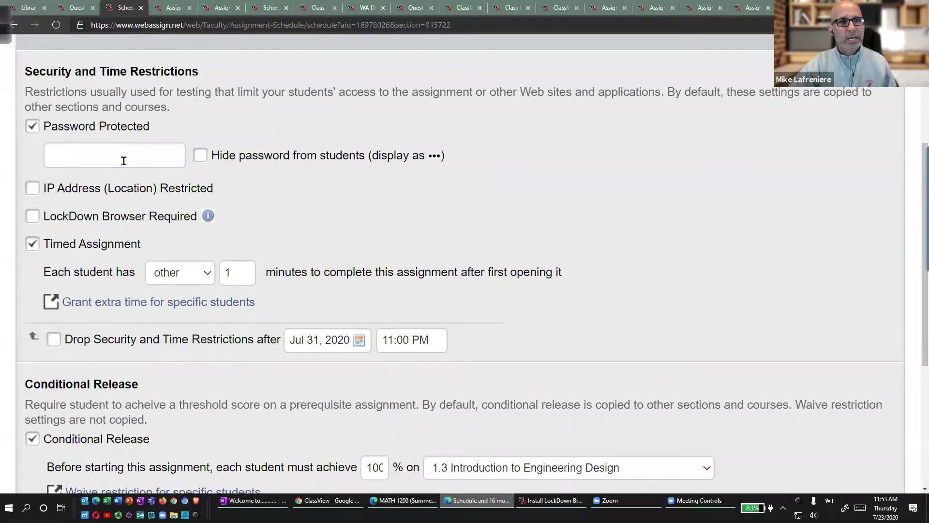
click(124, 158)
text(asdfdsf)
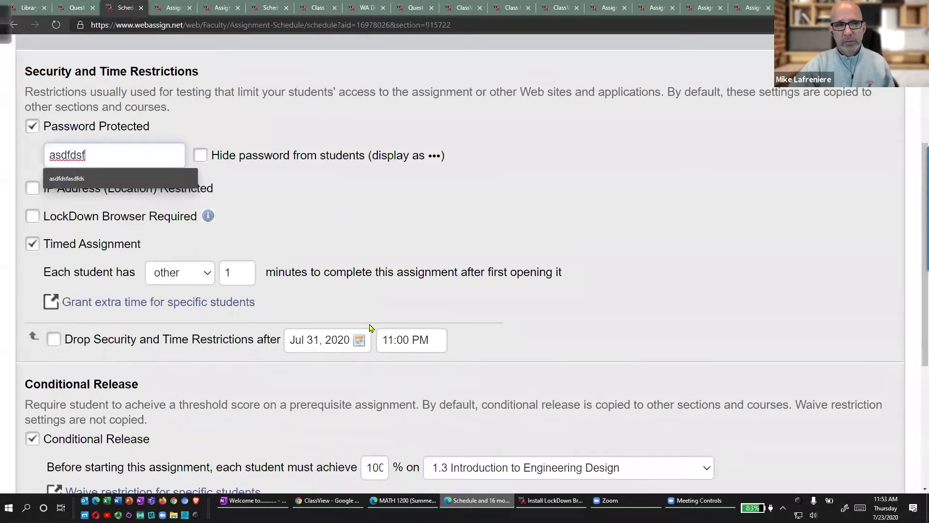
Require LockDown Browser, pointing out the update notice and install-latest-version link.
click(33, 216)
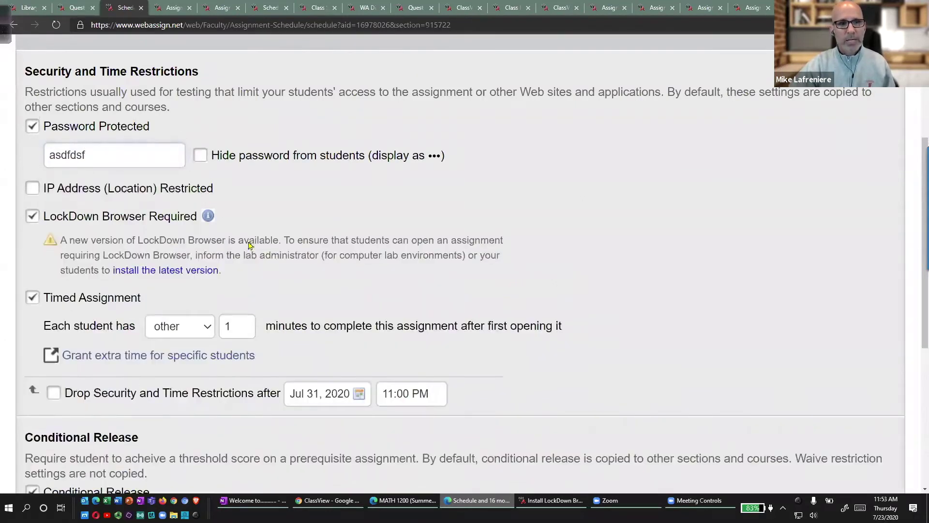
mouse_move(206, 216)
mouse_down()
mouse_move(93, 222)
mouse_move(168, 301)
mouse_move(248, 227)
mouse_move(193, 228)
mouse_up()
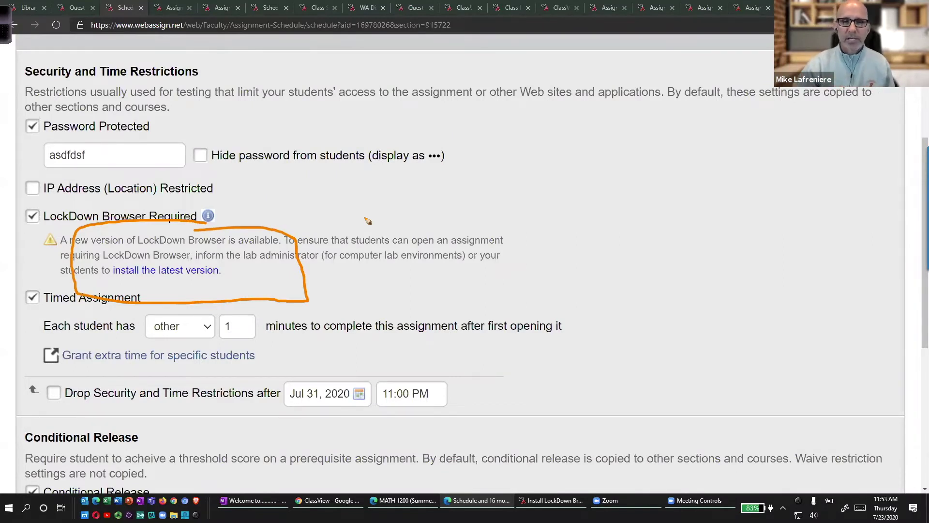
key(Escape)
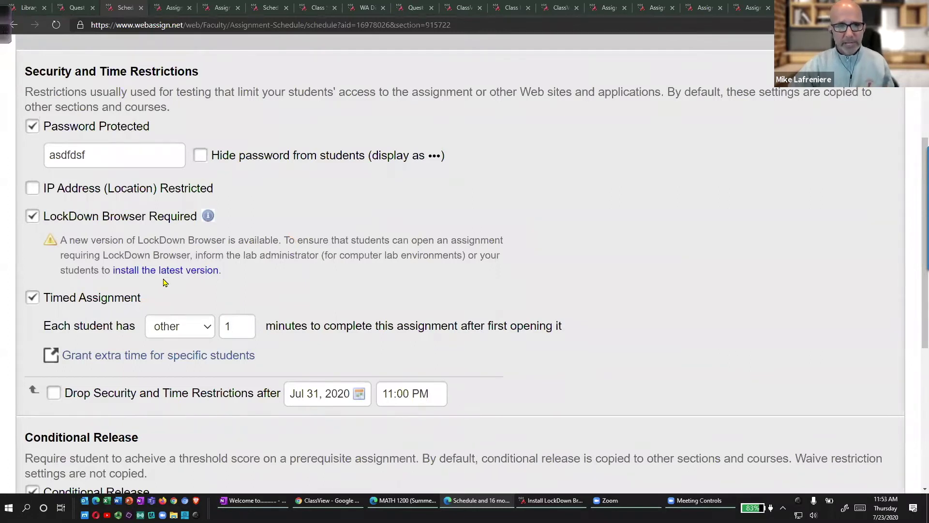
mouse_move(162, 252)
mouse_down()
mouse_move(92, 265)
mouse_move(283, 250)
mouse_up()
key(Escape)
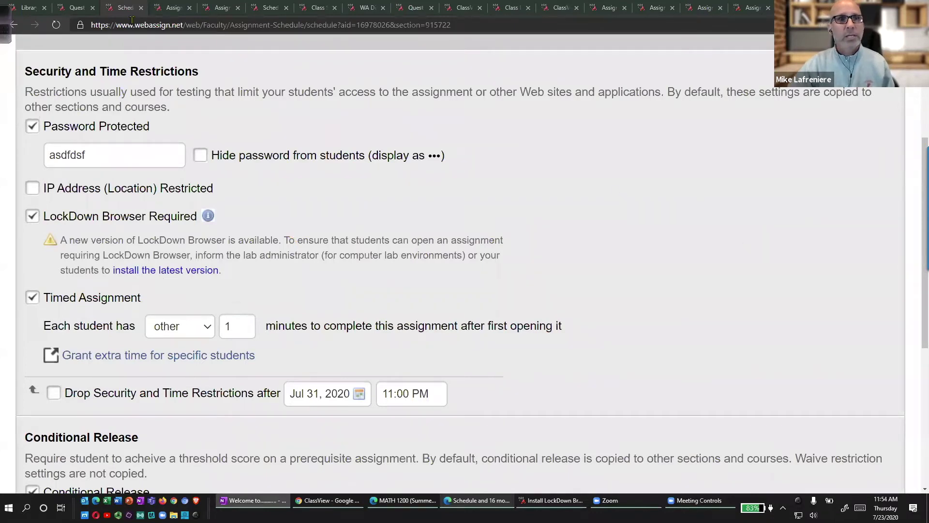
In the Question Editor, label the question ID 4625294 as the QID and point to the ID lookup.
key(ctrl+Page_Up)
scroll(546, 297, down, 3)
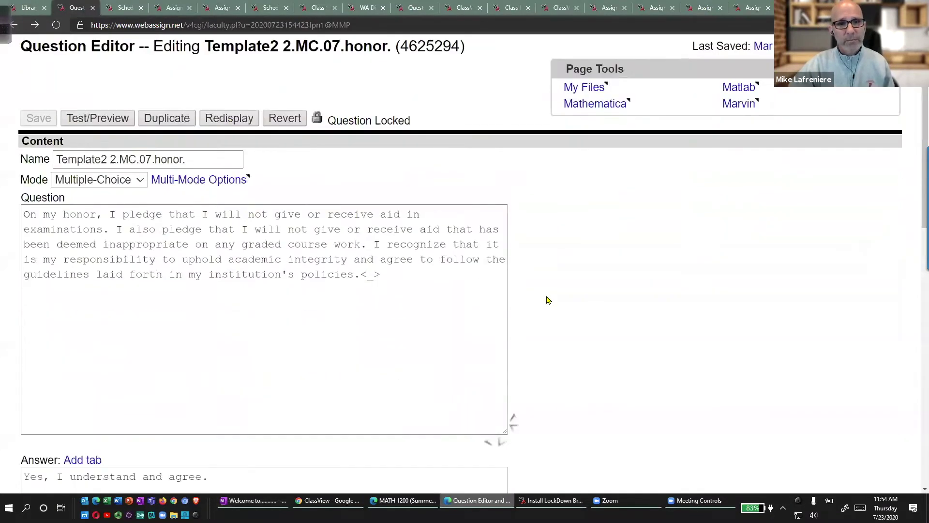
scroll(548, 300, up, 3)
mouse_move(442, 164)
mouse_down()
mouse_move(370, 177)
mouse_move(504, 215)
mouse_move(420, 165)
mouse_up()
mouse_move(575, 140)
mouse_down()
mouse_move(607, 157)
mouse_move(585, 141)
mouse_up()
drag(576, 157, 596, 183)
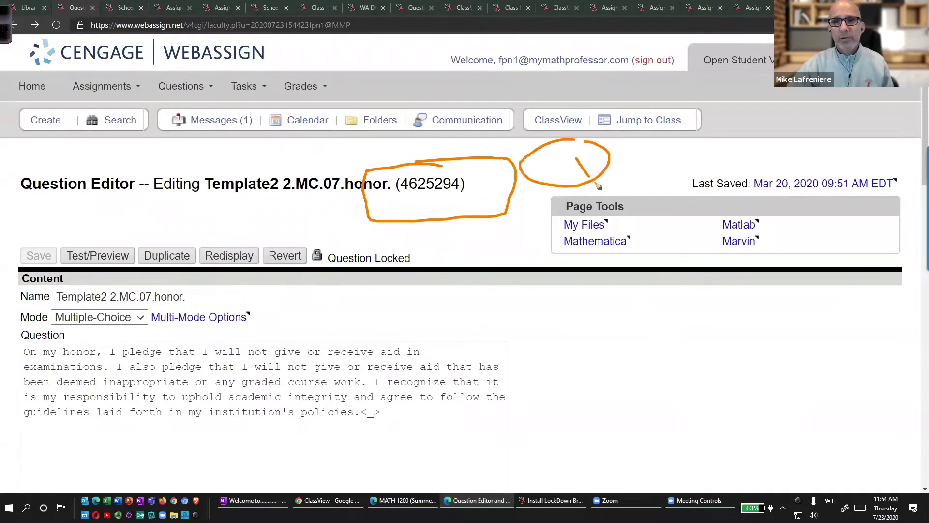
drag(627, 144, 631, 171)
mouse_move(657, 139)
mouse_down()
mouse_move(661, 179)
mouse_move(642, 186)
mouse_up()
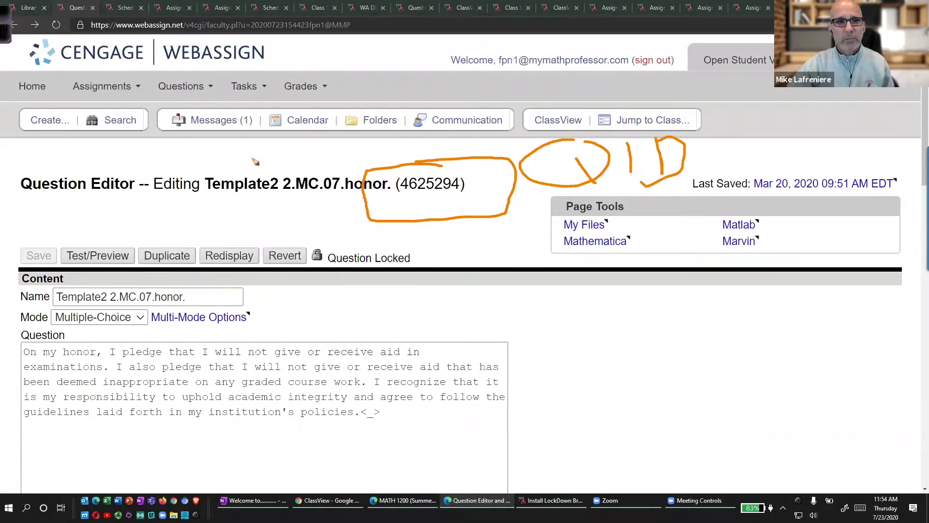
mouse_move(122, 95)
mouse_down()
mouse_move(71, 110)
mouse_move(124, 97)
mouse_up()
mouse_move(156, 233)
mouse_down()
mouse_move(132, 164)
mouse_move(126, 172)
mouse_move(157, 176)
mouse_up()
key(Escape)
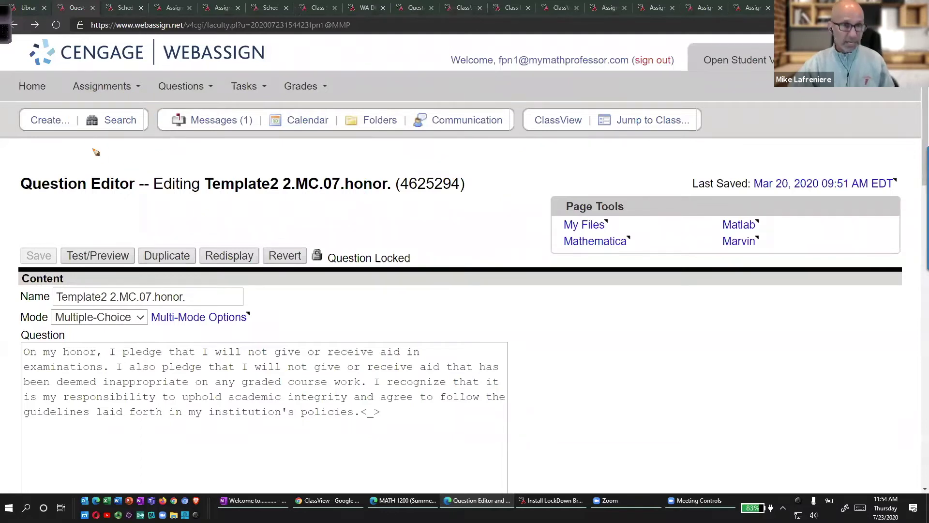
Look up question 4625294 by ID with the question search option.
click(120, 120)
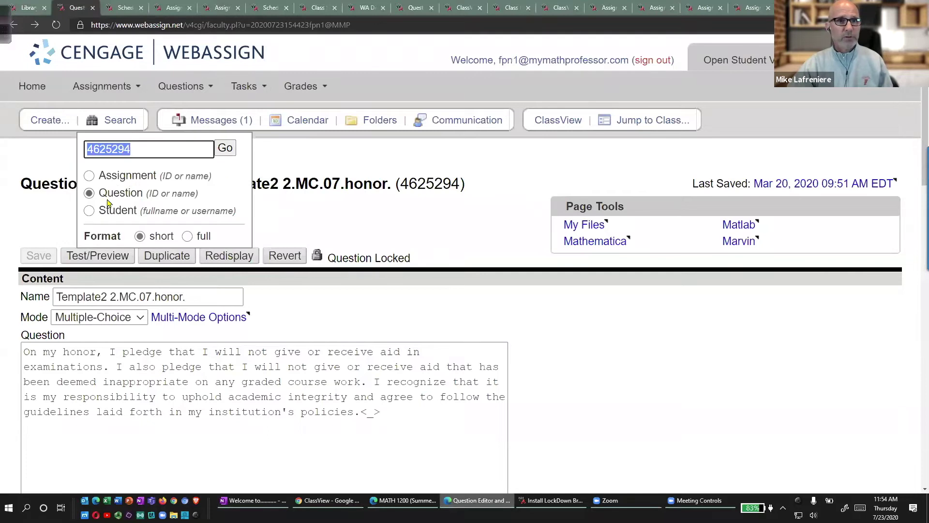
key(ctrl+2)
mouse_move(121, 127)
mouse_down()
mouse_move(90, 127)
mouse_move(57, 233)
mouse_move(200, 218)
mouse_move(113, 137)
mouse_move(148, 158)
mouse_move(166, 116)
mouse_up()
drag(155, 182, 180, 173)
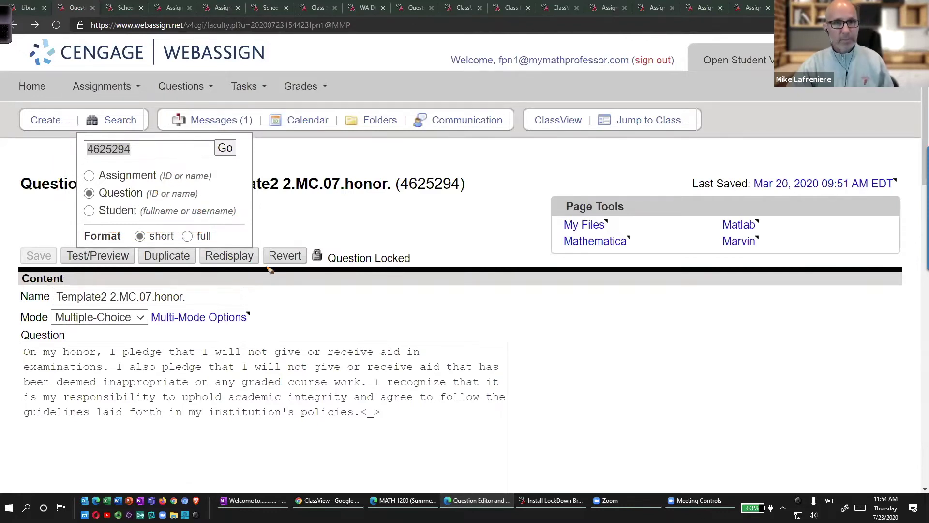
click(225, 148)
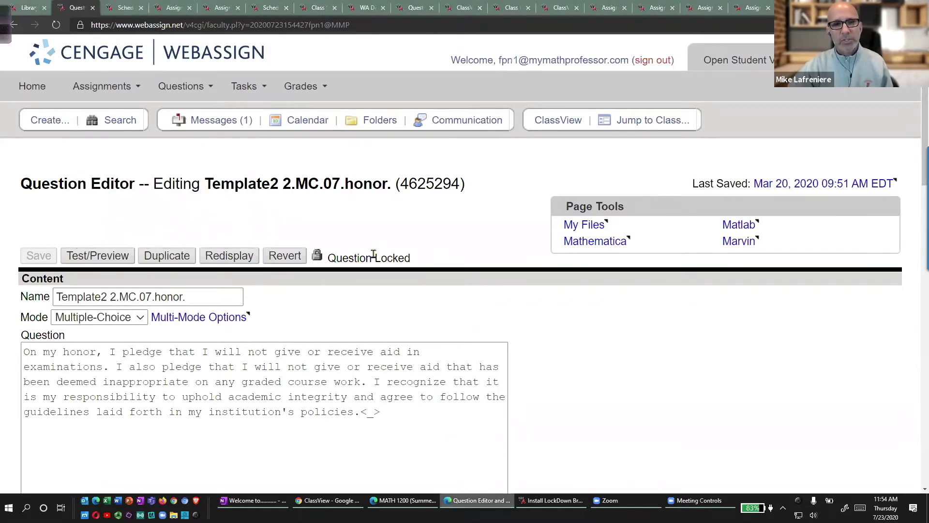
Return to the question editor, then open My Unfiled Questions in the Library.
click(15, 25)
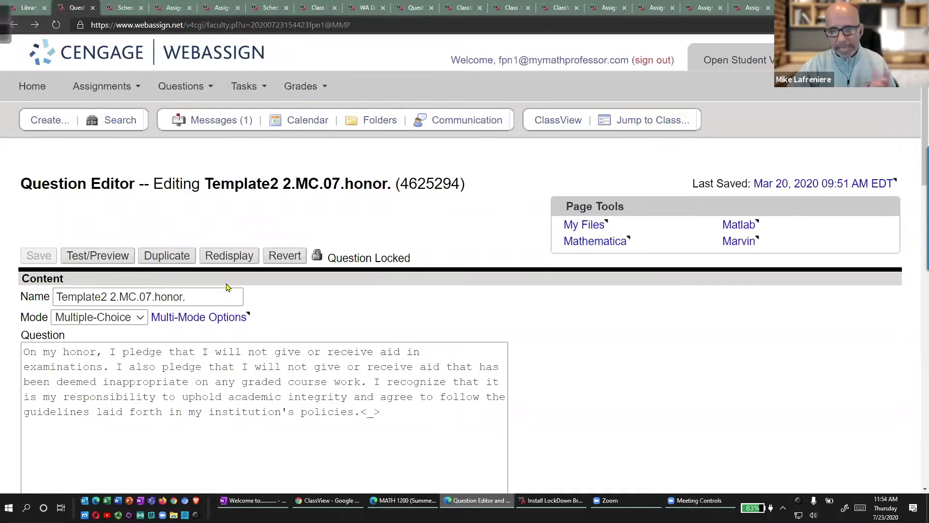
click(36, 28)
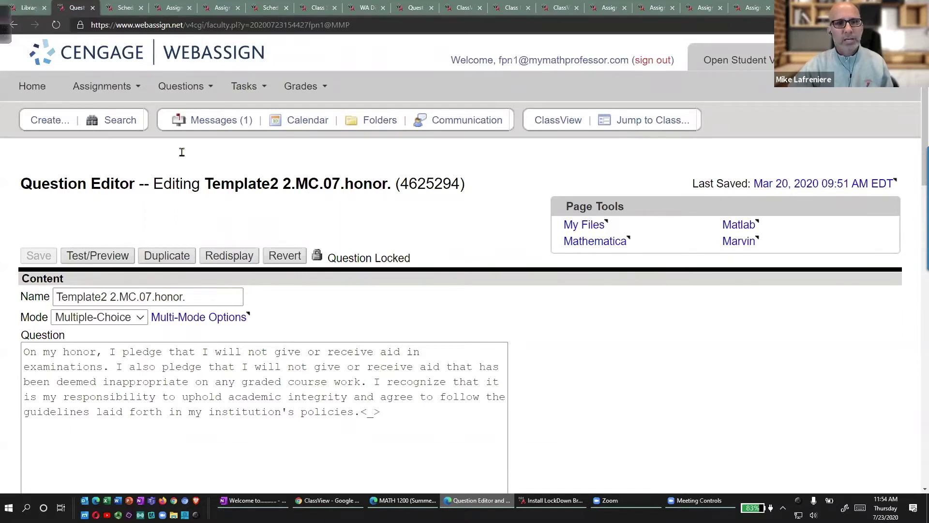
click(26, 6)
click(116, 431)
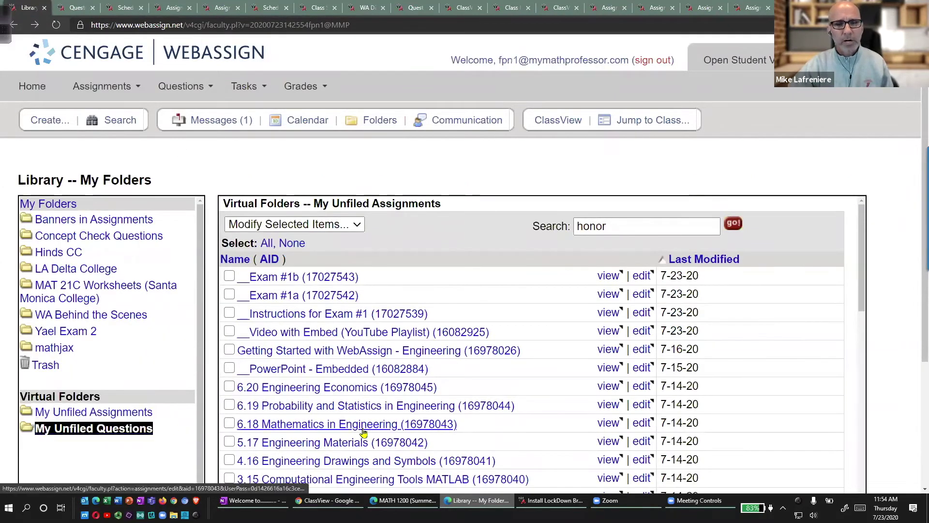
mouse_move(396, 263)
mouse_down()
mouse_move(348, 277)
mouse_move(376, 265)
mouse_up()
mouse_move(491, 200)
mouse_down()
mouse_move(452, 251)
mouse_move(464, 245)
mouse_up()
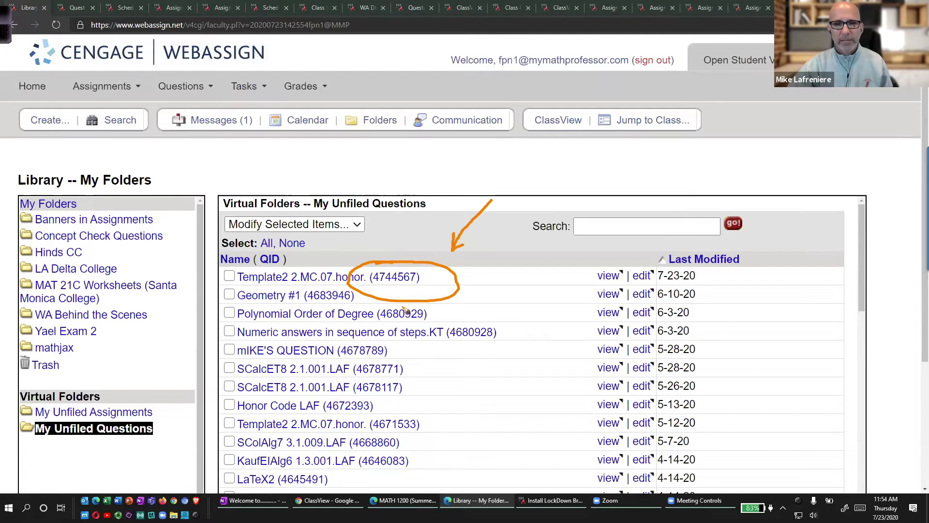
drag(376, 288, 420, 292)
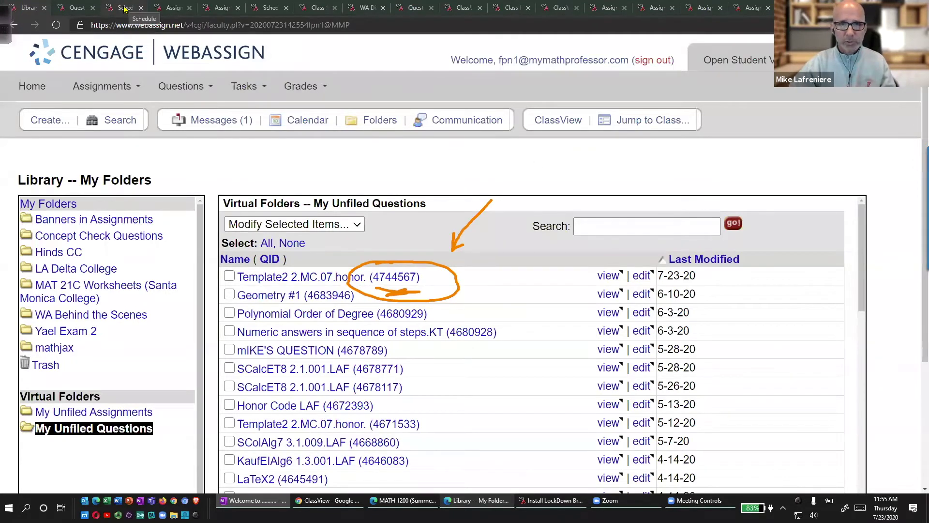
Switch to the duplicated Exam #1b editor and save it as a new assignment.
click(174, 8)
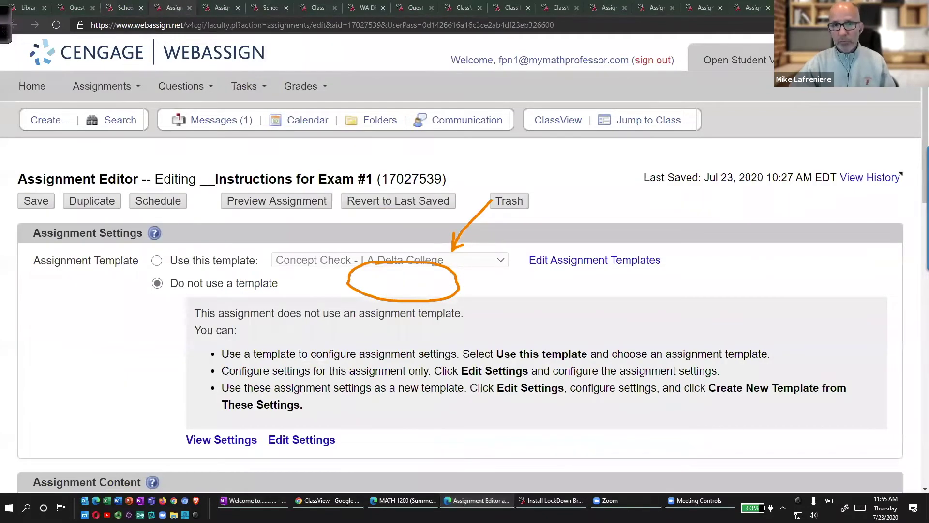
click(564, 308)
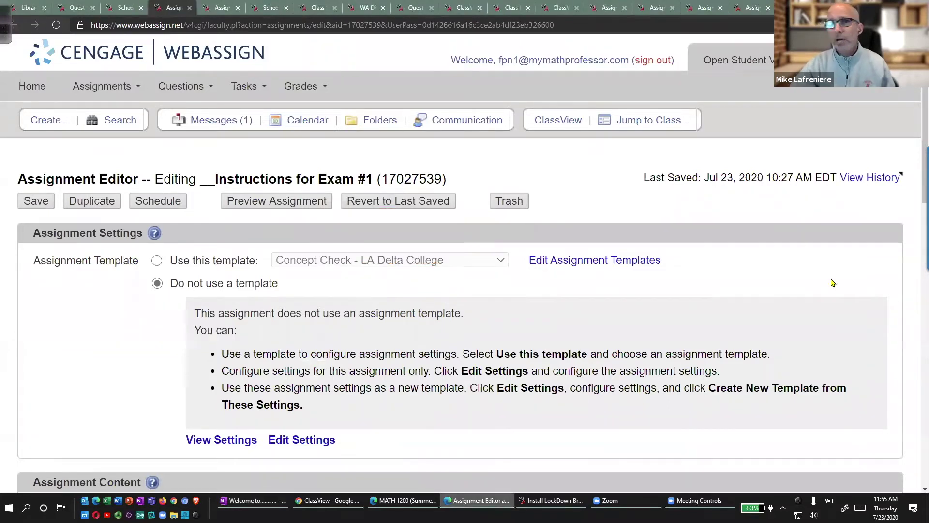
click(220, 7)
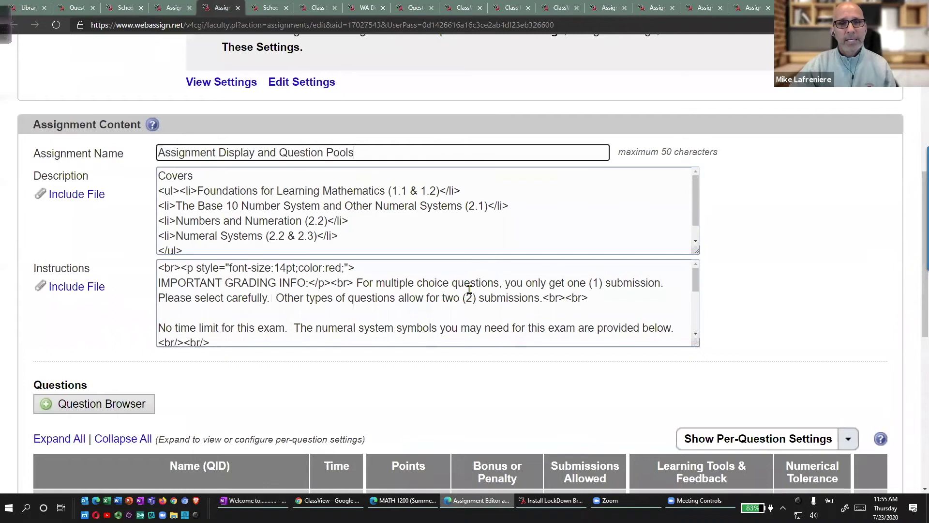
scroll(455, 283, up, 7)
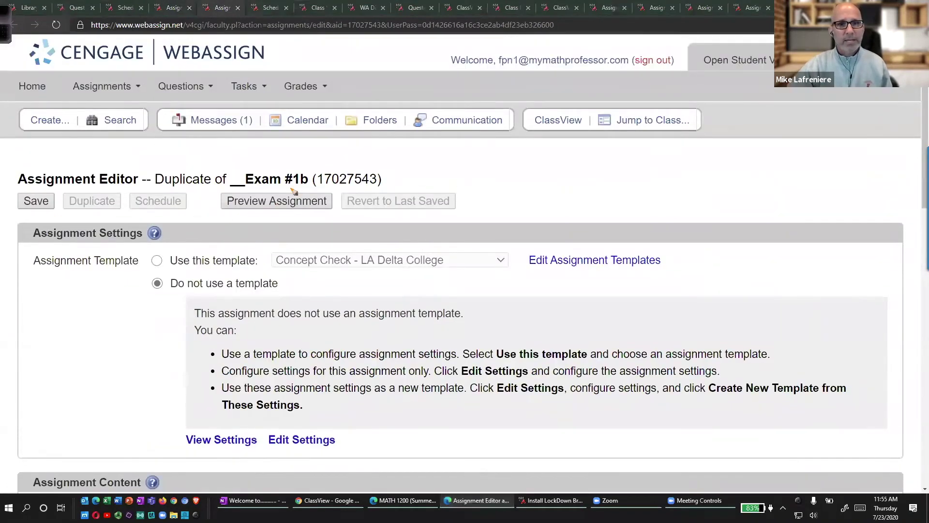
click(36, 201)
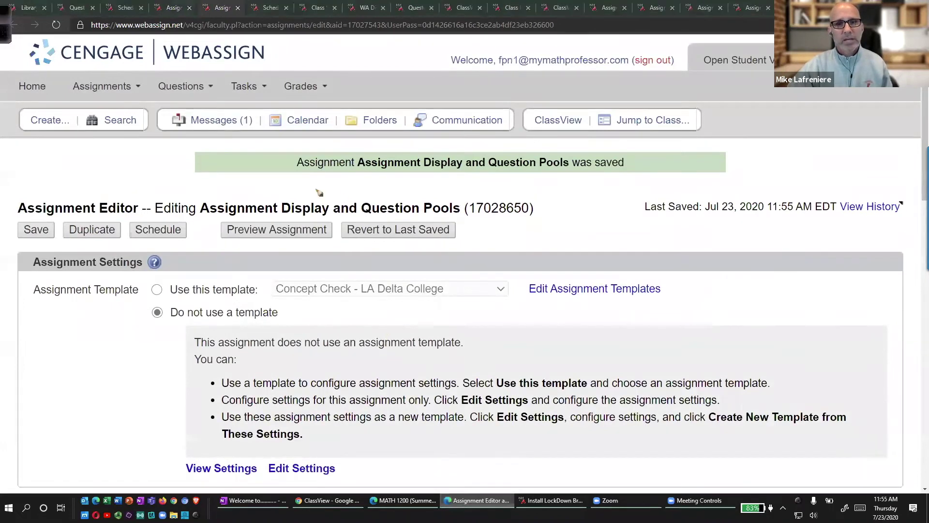
Highlight the new assignment's title, its ID 17028650, and the section for adding questions.
mouse_move(327, 189)
mouse_down()
mouse_move(192, 232)
mouse_move(587, 222)
mouse_move(225, 180)
mouse_up()
mouse_move(507, 187)
mouse_down()
mouse_move(555, 233)
mouse_move(484, 187)
mouse_up()
mouse_move(773, 131)
mouse_down()
mouse_move(596, 184)
mouse_move(596, 204)
mouse_up()
drag(470, 223, 521, 227)
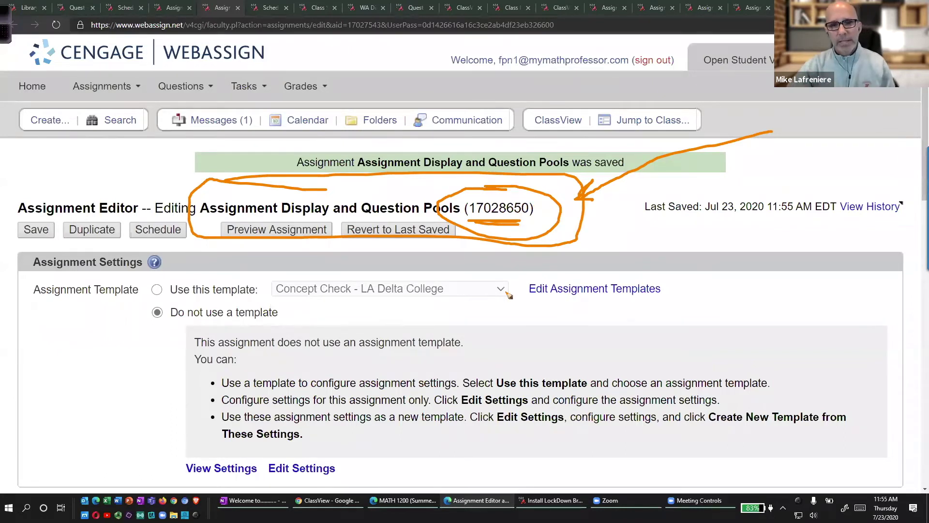
scroll(481, 296, down, 7)
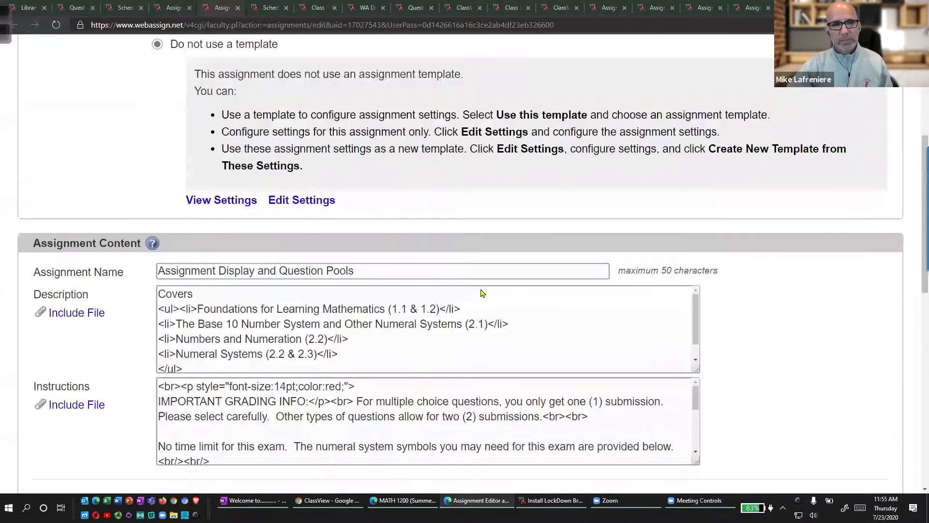
scroll(481, 293, down, 2)
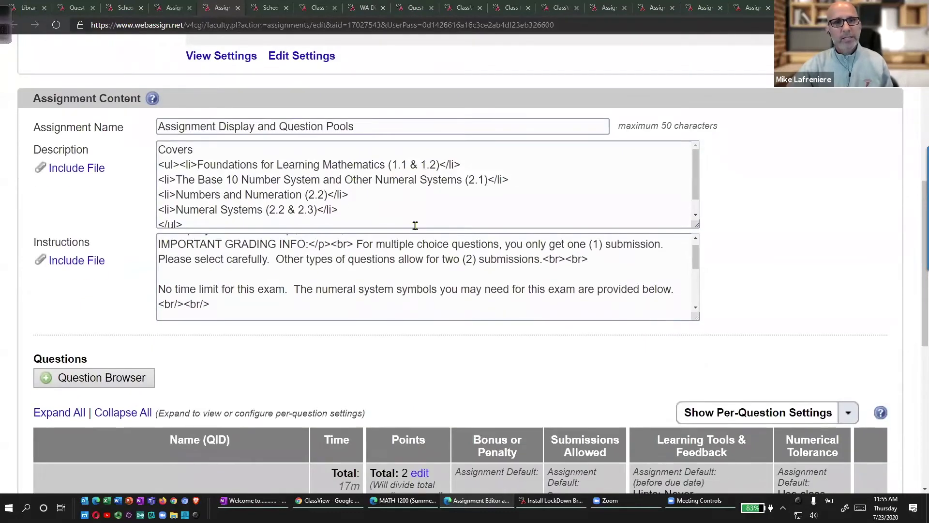
mouse_move(108, 334)
mouse_down()
mouse_move(2, 367)
mouse_move(97, 334)
mouse_up()
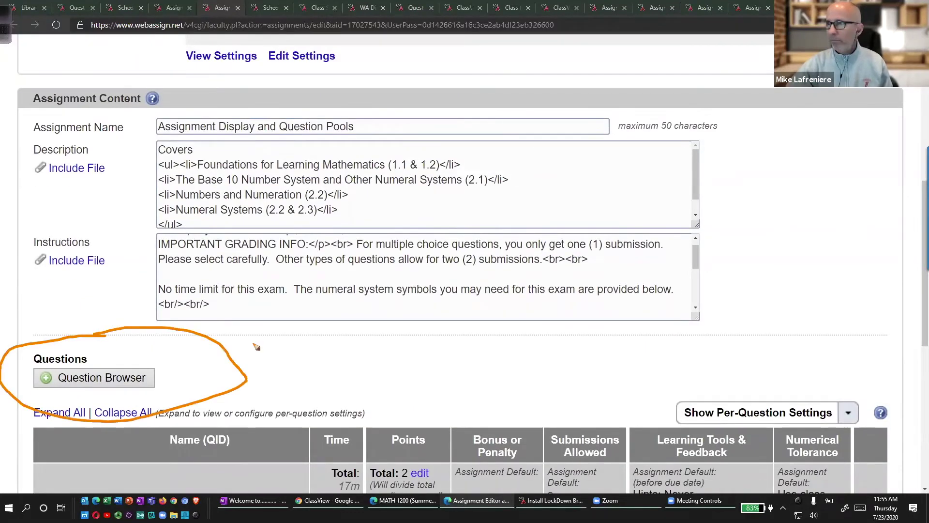
key(Escape)
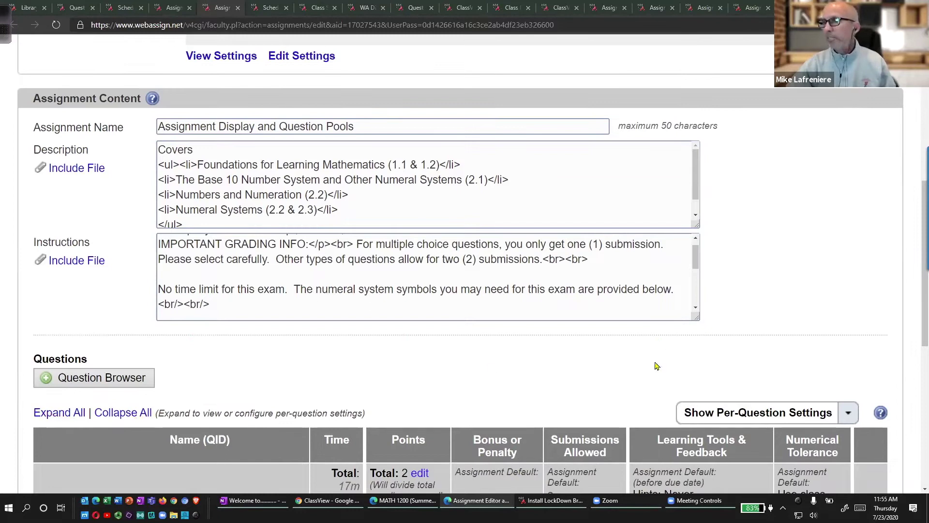
scroll(365, 324, up, 8)
mouse_move(339, 372)
mouse_down()
mouse_move(293, 428)
mouse_move(289, 367)
mouse_up()
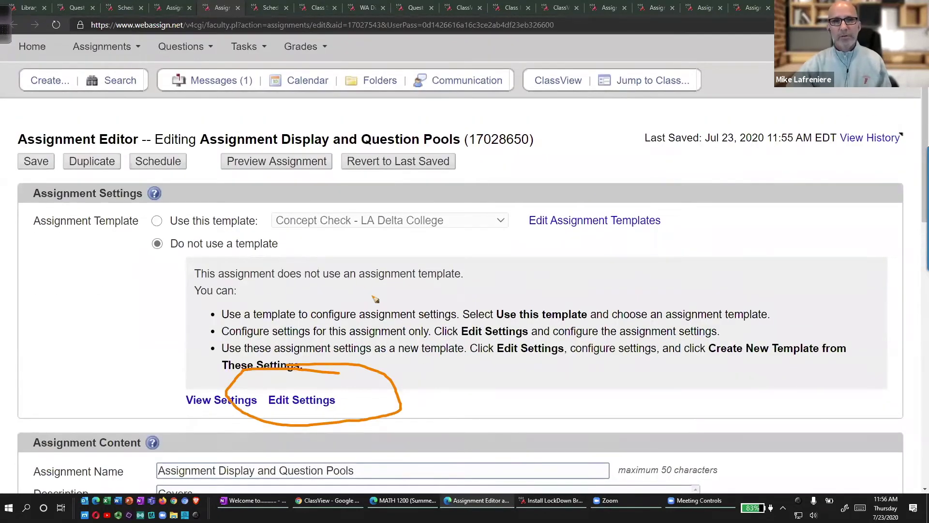
Edit the assignment settings and expand Assignment Display to show question display and order options.
click(304, 401)
scroll(382, 356, down, 2)
scroll(383, 356, down, 12)
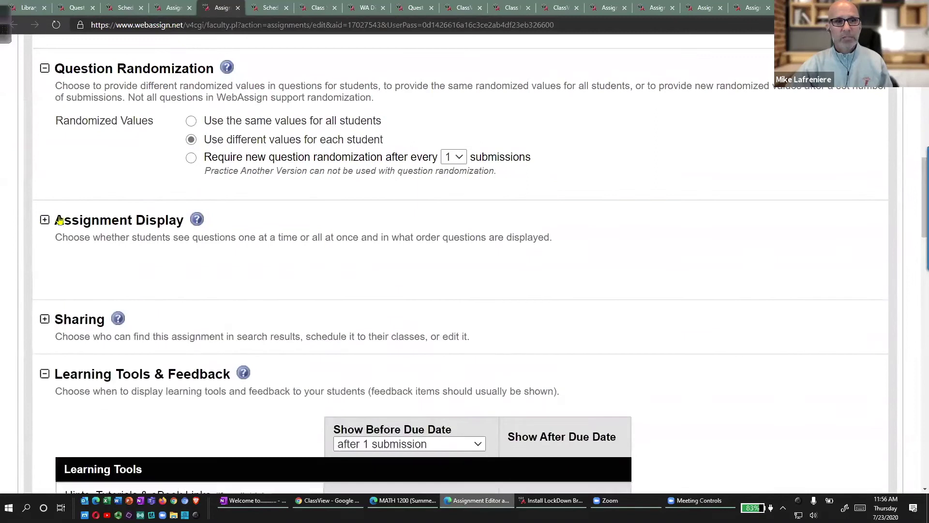
click(45, 219)
mouse_move(262, 229)
mouse_down()
mouse_move(145, 264)
mouse_move(319, 222)
mouse_up()
drag(226, 219, 223, 220)
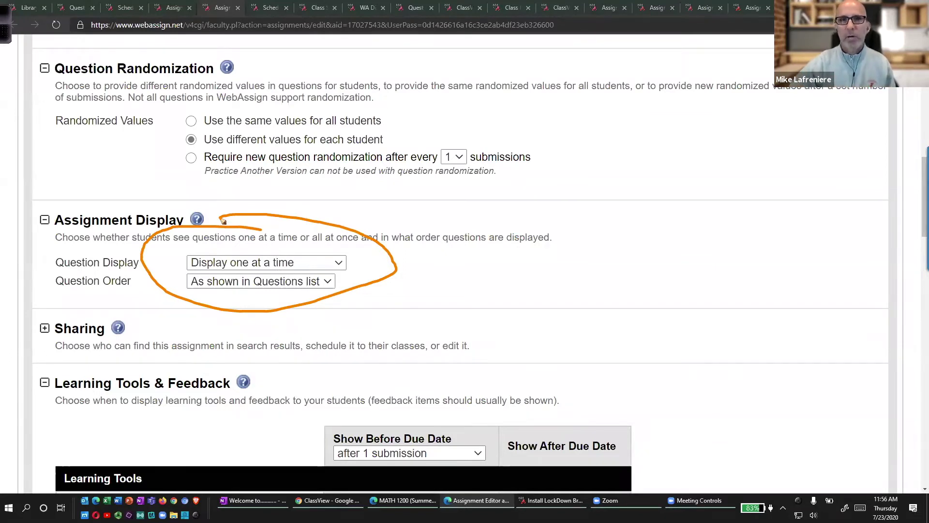
key(Escape)
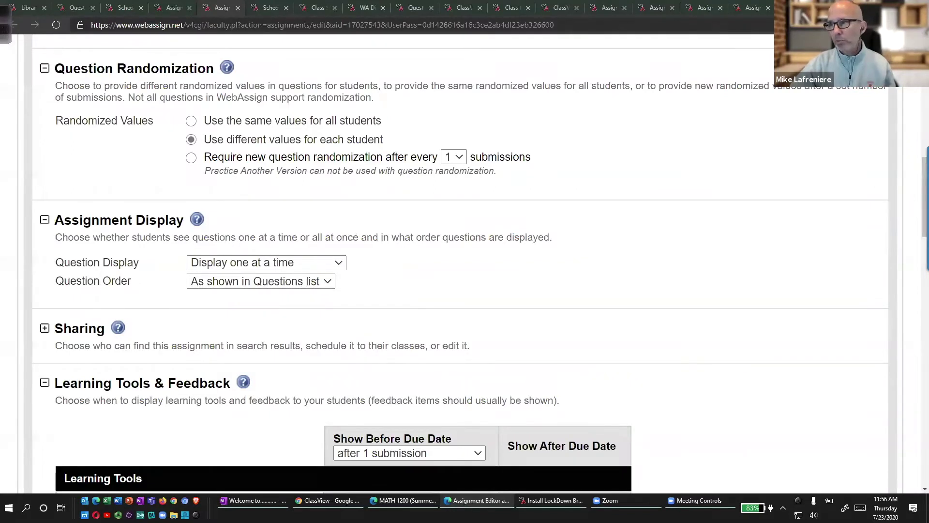
Set Question Order to Random.
click(326, 282)
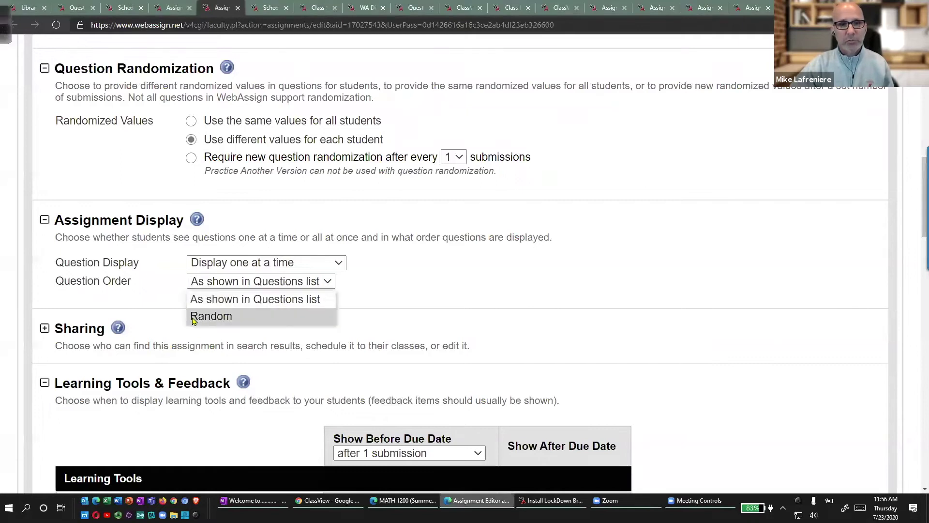
click(208, 316)
drag(300, 266, 208, 264)
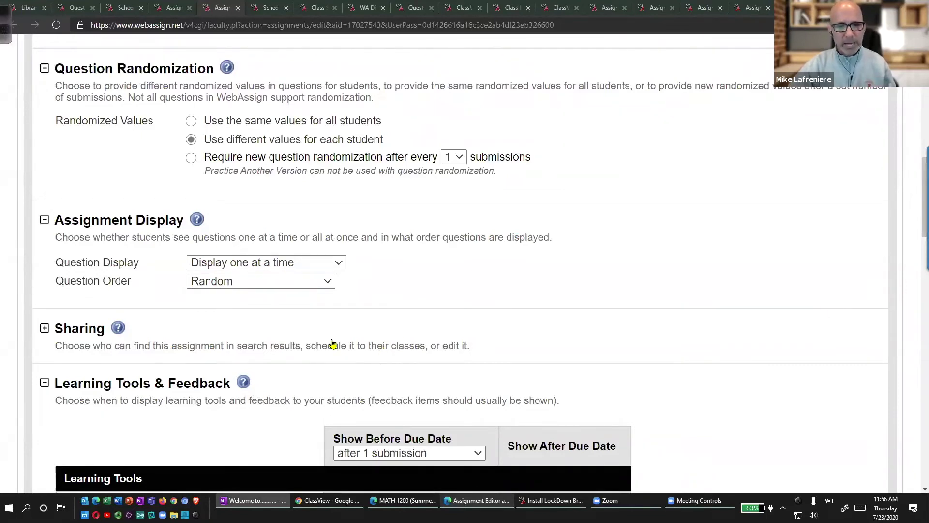
scroll(300, 312, down, 4)
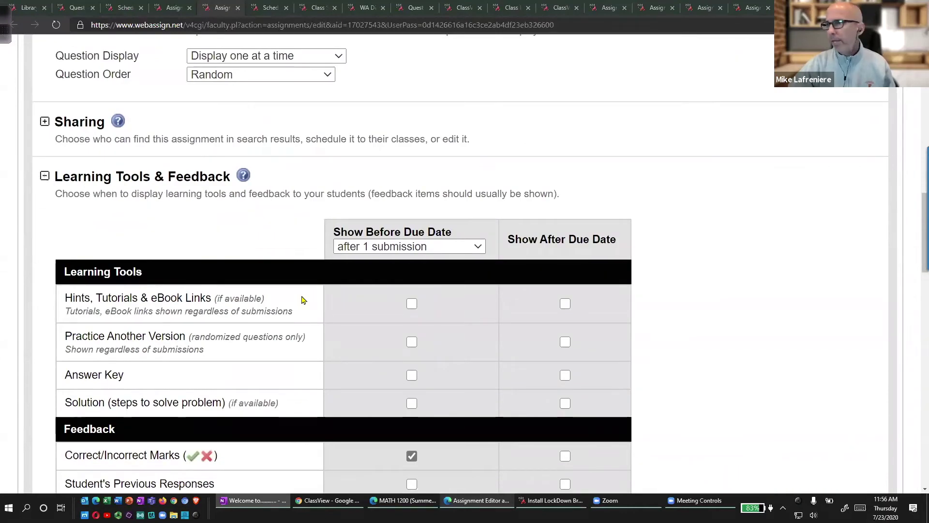
Scroll down to the Questions table and circle the 1-2. Pool 1 row.
scroll(237, 282, down, 10)
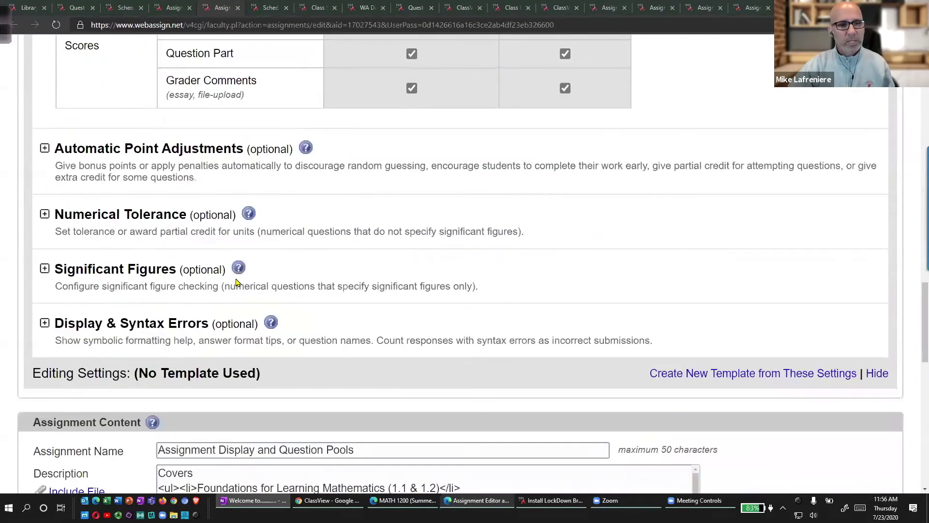
scroll(236, 283, down, 9)
scroll(236, 282, down, 4)
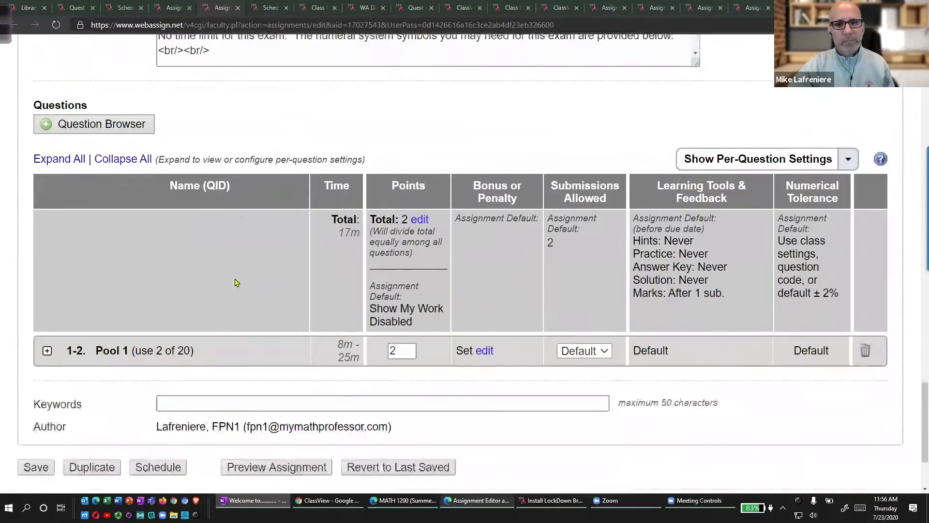
mouse_move(146, 241)
mouse_down()
mouse_move(8, 264)
mouse_move(169, 235)
mouse_move(111, 235)
mouse_up()
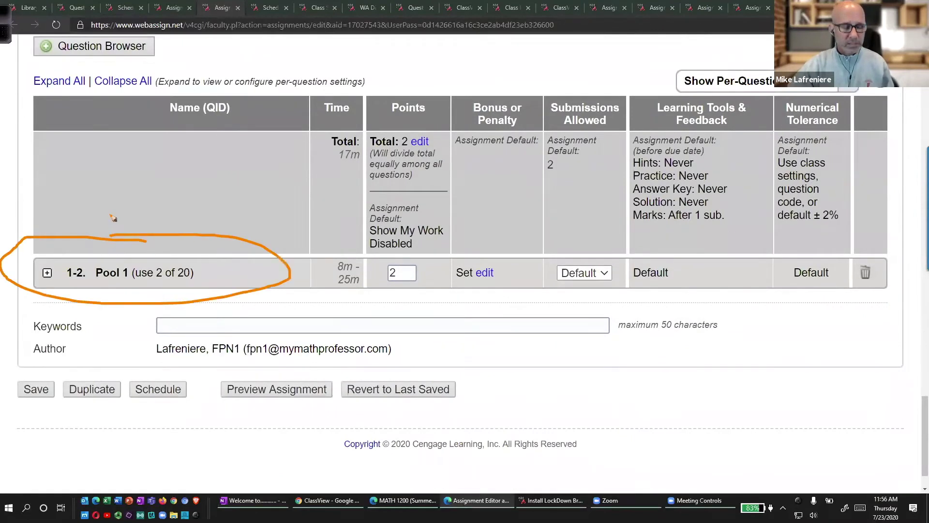
mouse_move(35, 249)
mouse_down()
mouse_move(167, 271)
mouse_move(92, 244)
mouse_move(32, 248)
mouse_move(102, 256)
mouse_move(122, 248)
mouse_up()
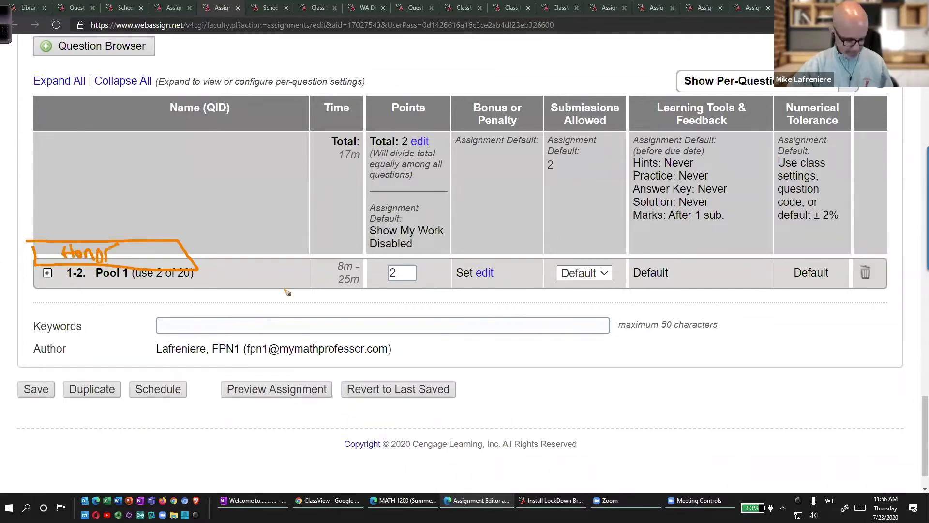
key(Escape)
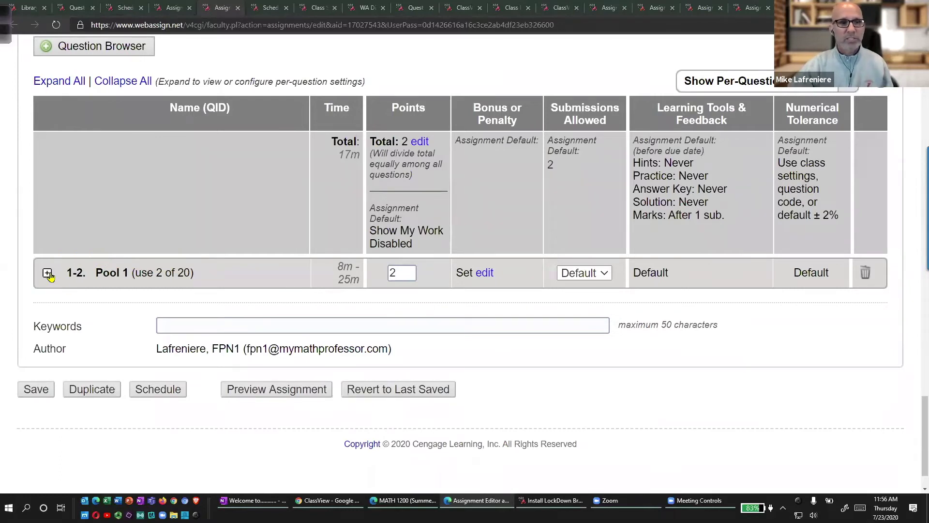
Expand Pool 1 and highlight its questions and the 'use 2 of 20' count.
click(48, 274)
scroll(160, 276, down, 2)
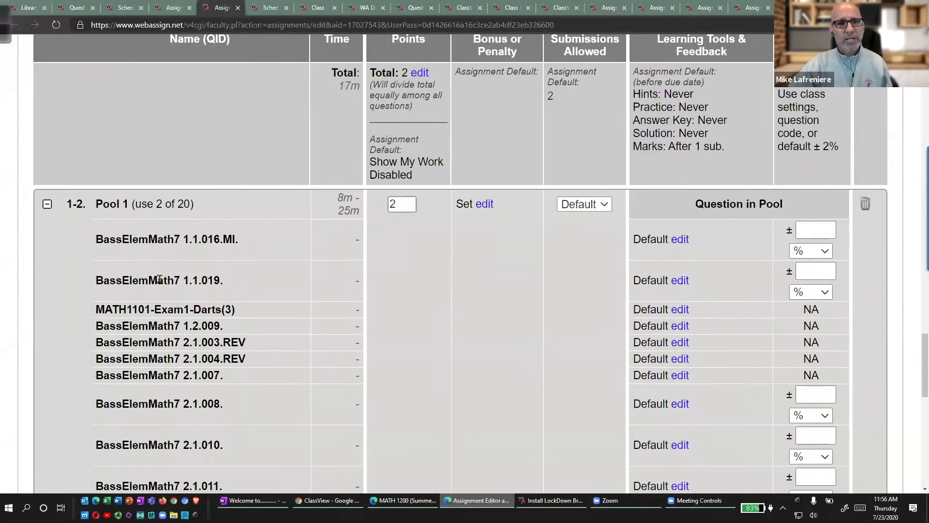
scroll(159, 278, down, 2)
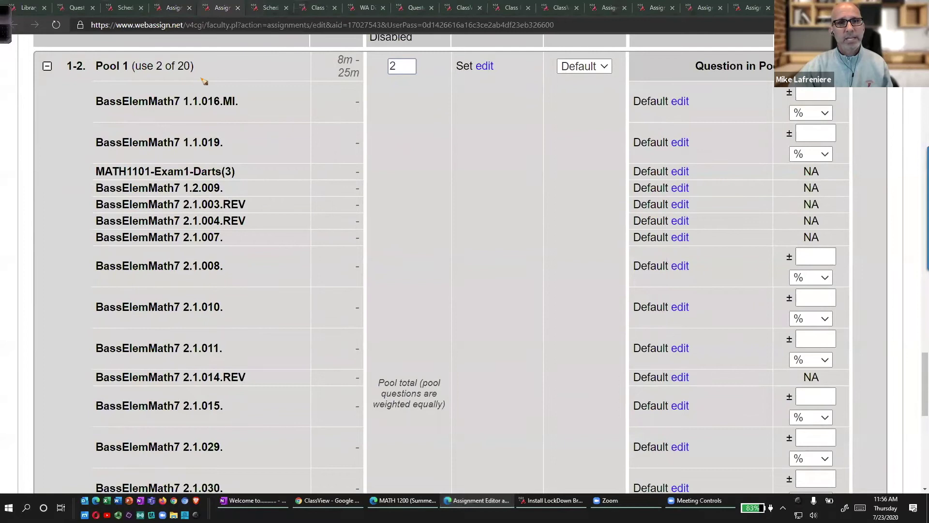
mouse_move(234, 94)
mouse_down()
mouse_move(303, 312)
mouse_move(214, 406)
mouse_up()
mouse_move(154, 43)
mouse_down()
mouse_move(168, 87)
mouse_move(168, 48)
mouse_up()
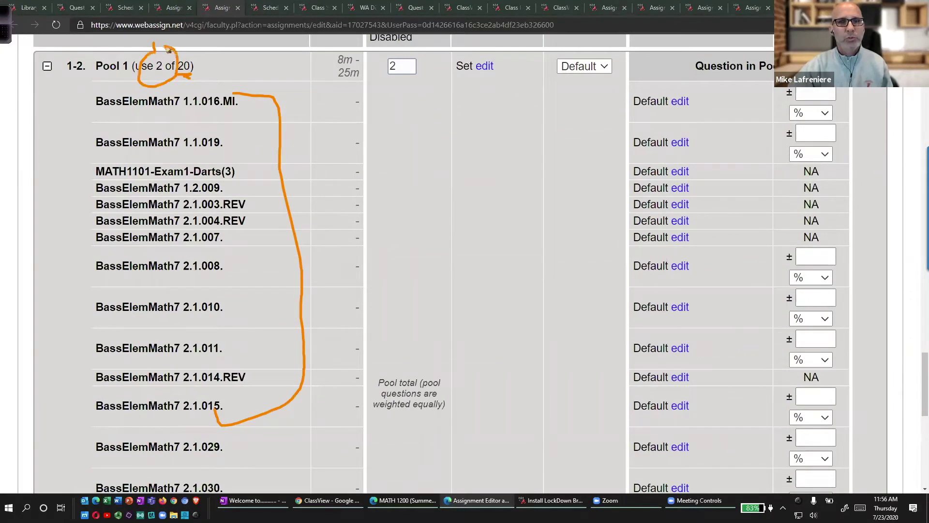
Open the question browser where questions are browsed and added.
scroll(149, 188, up, 7)
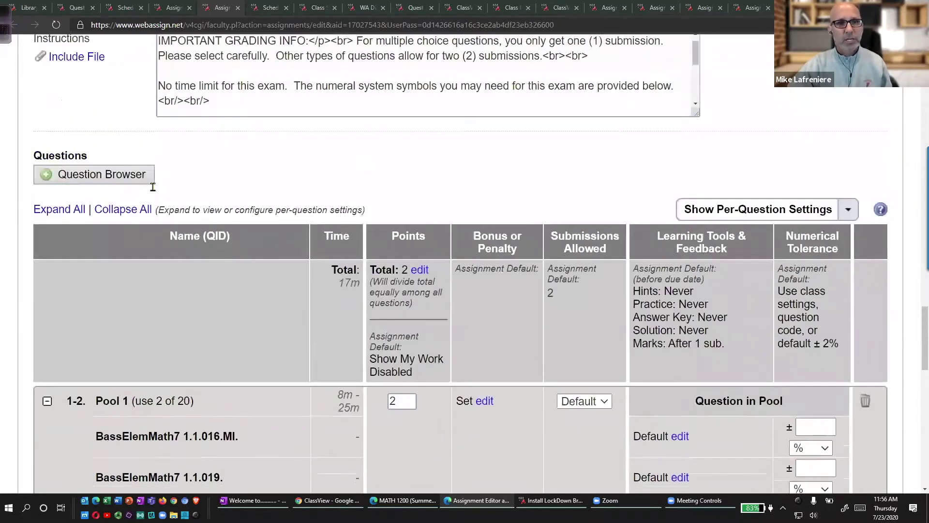
click(127, 186)
mouse_move(118, 165)
mouse_down()
mouse_move(34, 174)
mouse_move(159, 193)
mouse_move(122, 177)
mouse_up()
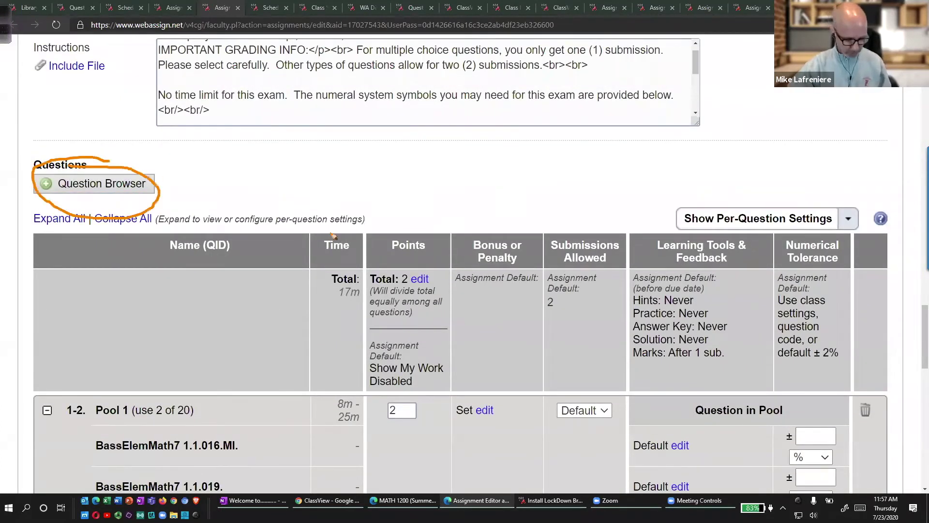
Maximize the Question Browser and point out Pool #1 and the assignment question list.
click(118, 184)
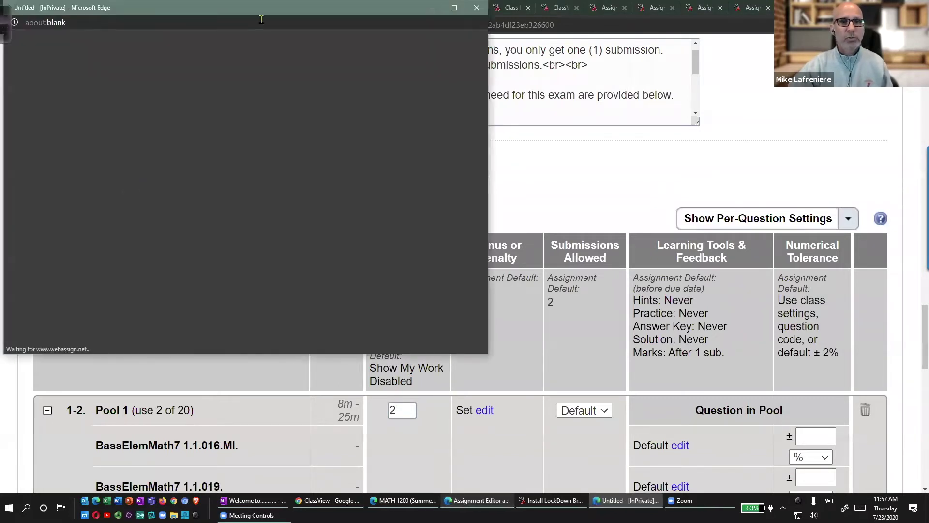
drag(282, 13, 530, 69)
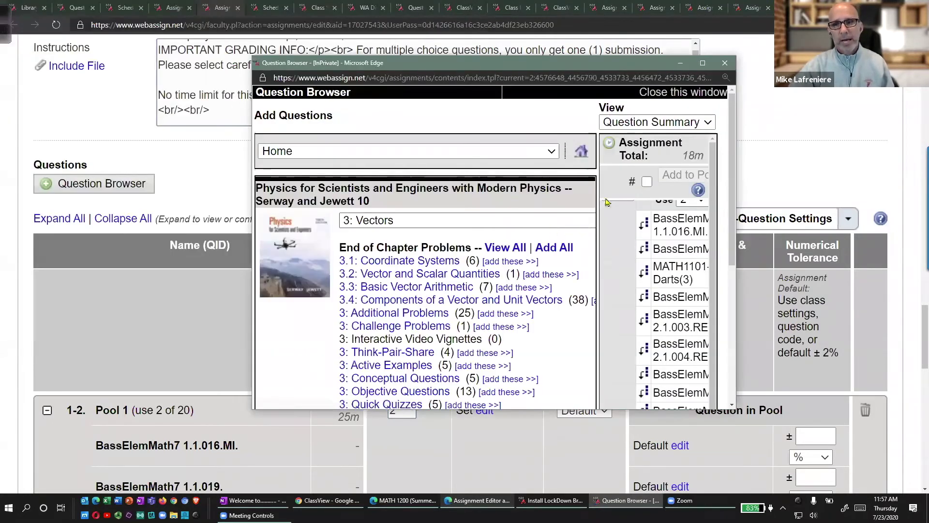
click(703, 63)
mouse_move(805, 129)
mouse_down()
mouse_move(704, 284)
mouse_move(739, 431)
mouse_up()
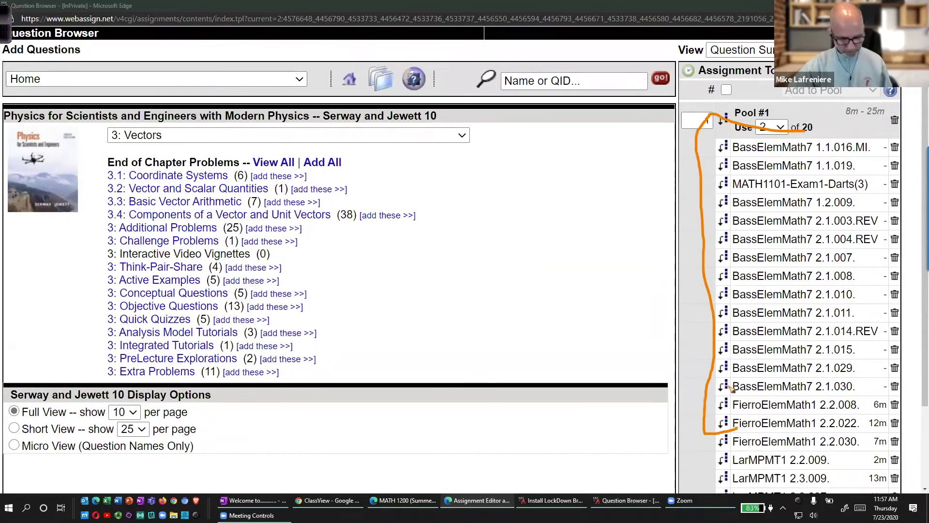
mouse_move(724, 105)
mouse_down()
mouse_move(708, 138)
mouse_move(732, 109)
mouse_up()
mouse_move(729, 192)
mouse_down()
mouse_move(719, 222)
mouse_move(729, 191)
mouse_up()
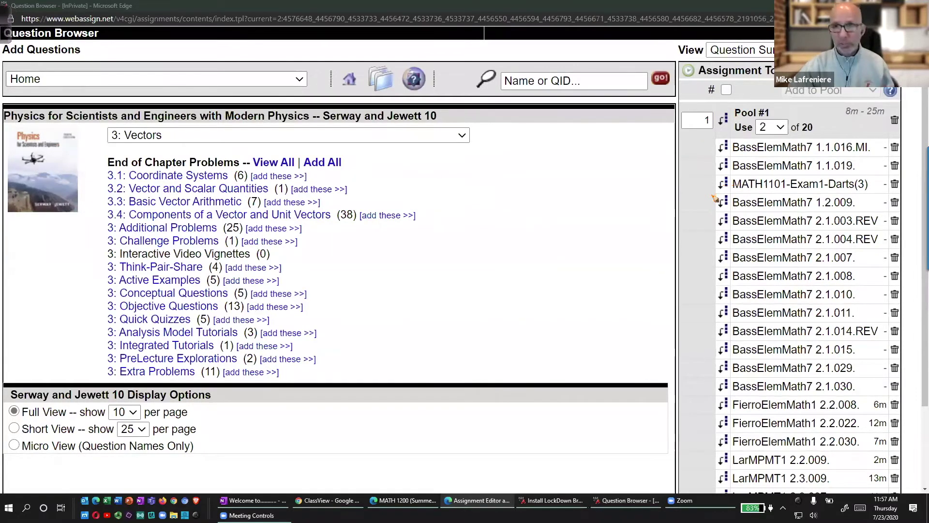
click(727, 124)
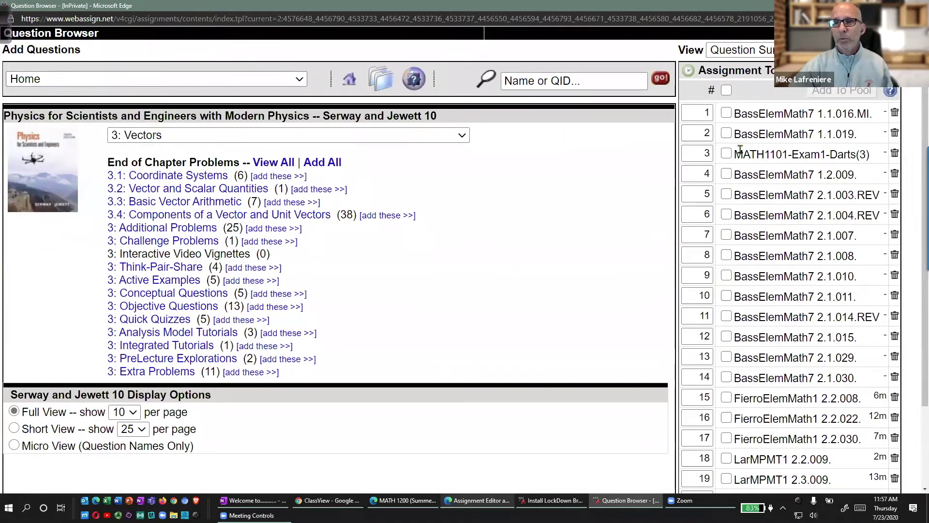
mouse_move(691, 99)
mouse_down()
mouse_move(657, 262)
mouse_move(719, 359)
mouse_up()
drag(486, 240, 605, 226)
drag(590, 208, 607, 251)
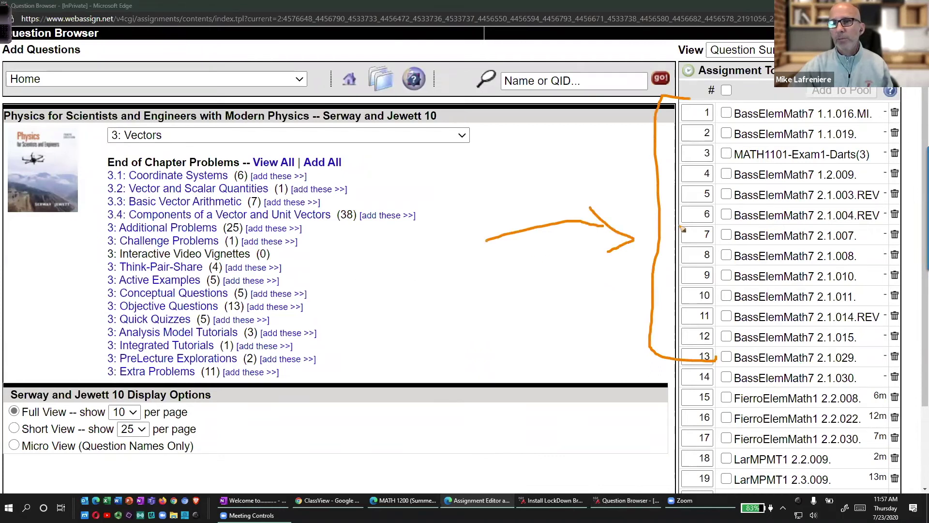
key(Escape)
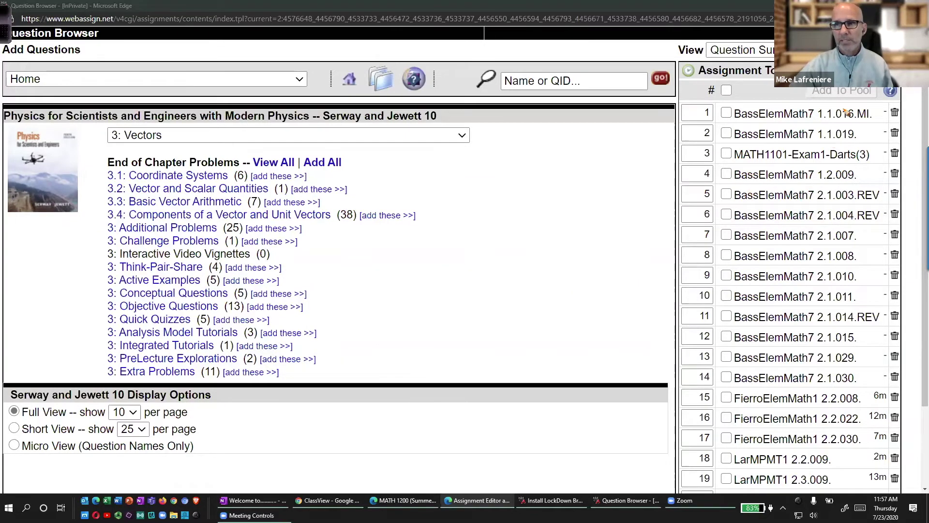
Group the first three questions into Pool #1, set to use 2 of 3.
click(726, 90)
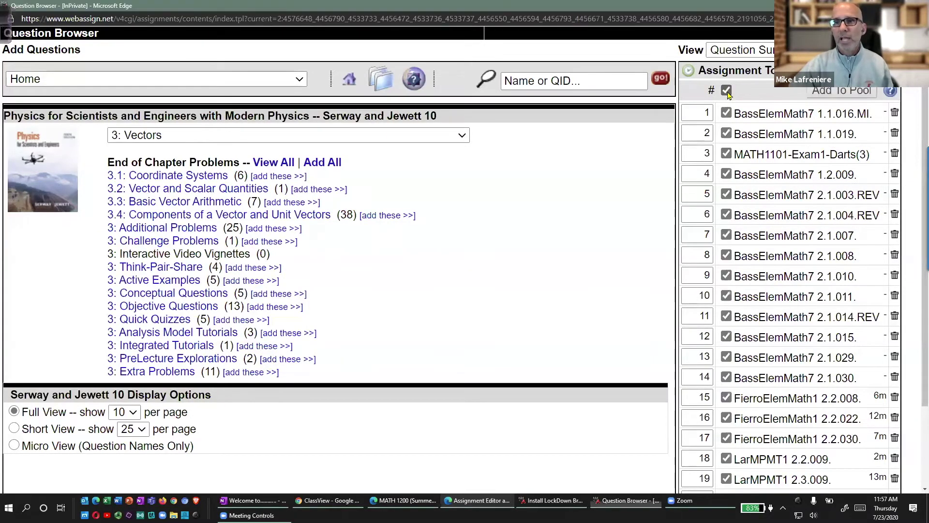
mouse_move(726, 77)
mouse_down()
mouse_move(769, 93)
mouse_move(754, 79)
mouse_up()
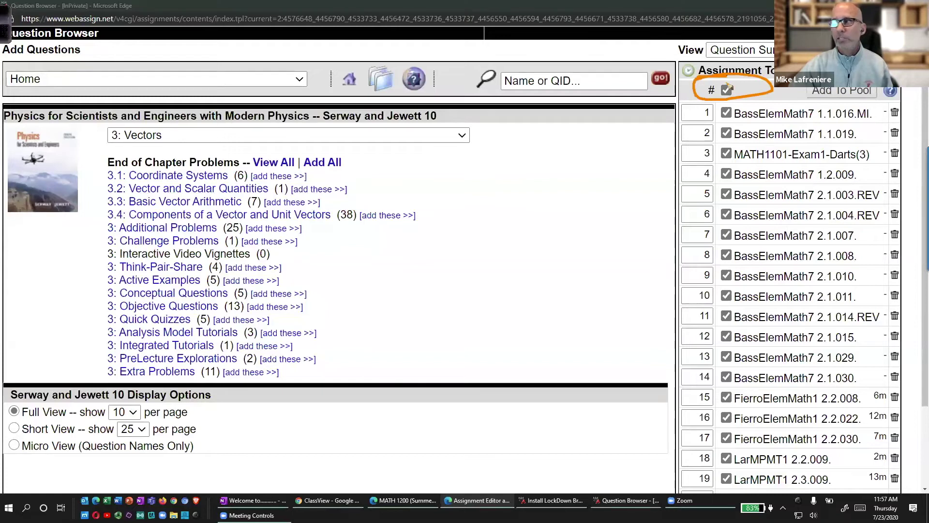
drag(739, 112, 750, 315)
click(726, 90)
click(726, 112)
click(726, 133)
click(726, 153)
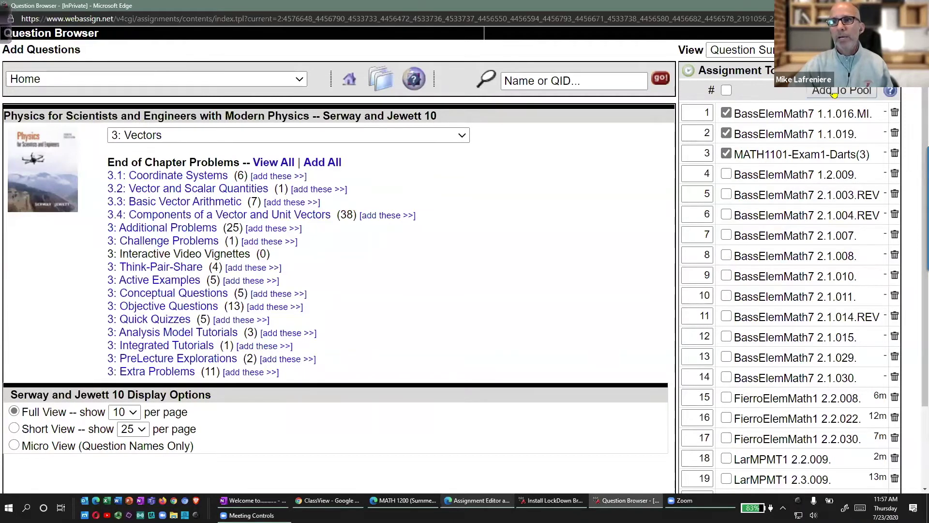
click(833, 94)
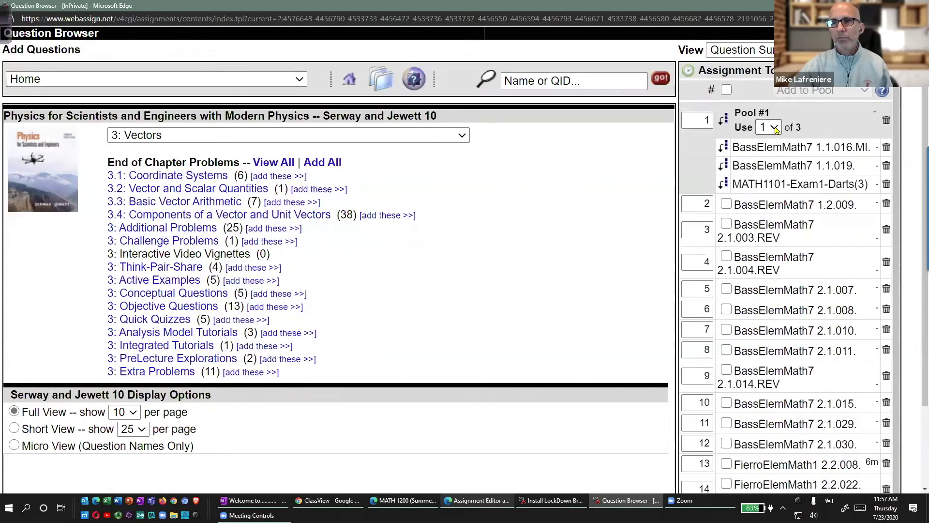
click(775, 128)
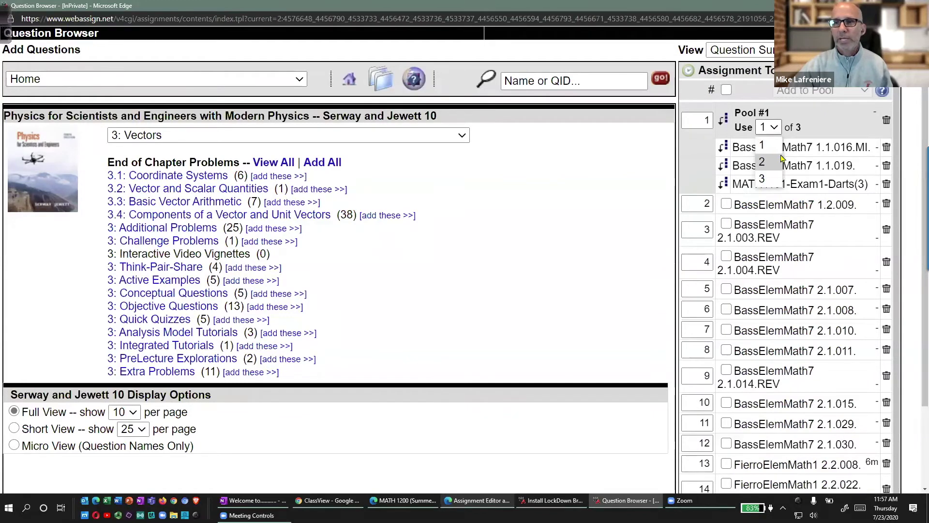
click(764, 165)
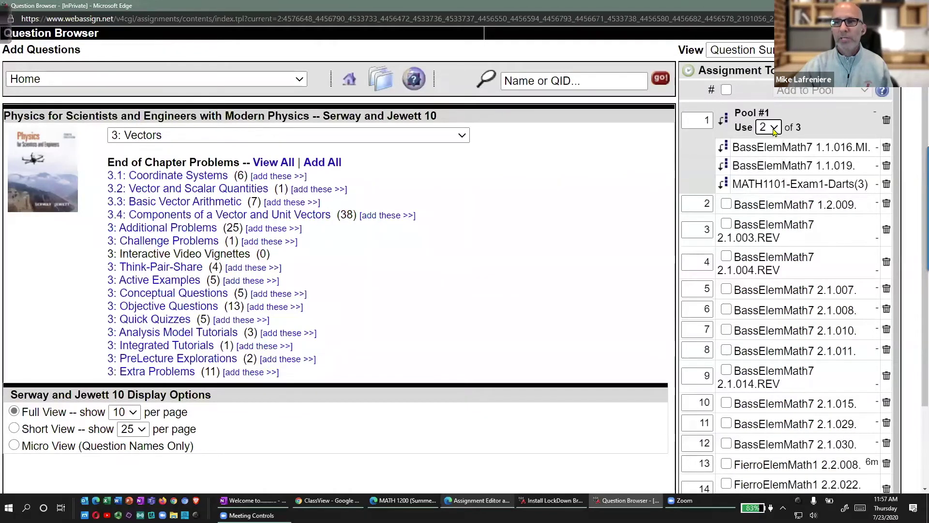
Group the next eight questions into Pool #2, leaving the rest ungrouped.
click(726, 203)
click(726, 224)
click(726, 256)
click(726, 289)
click(726, 309)
click(726, 329)
click(726, 350)
click(726, 370)
click(823, 91)
click(824, 159)
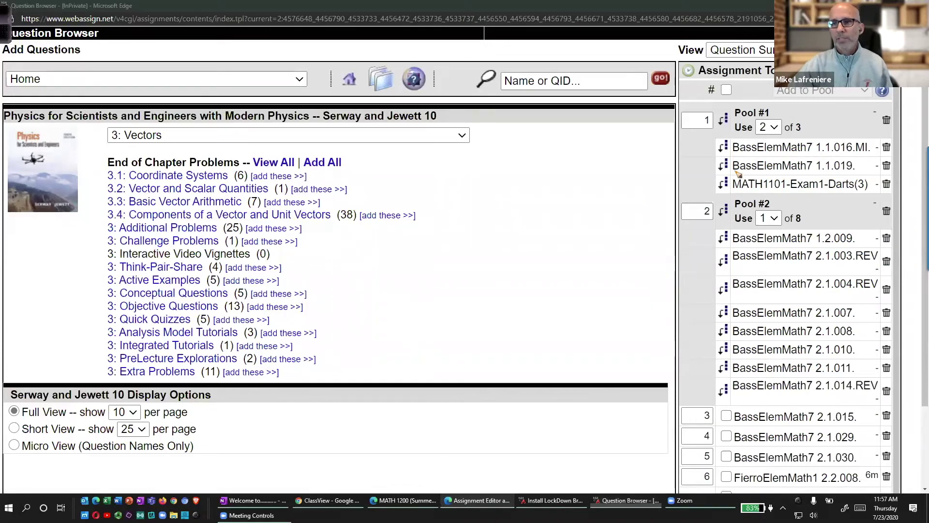
mouse_move(768, 100)
mouse_down()
mouse_move(724, 150)
mouse_move(818, 113)
mouse_move(755, 99)
mouse_up()
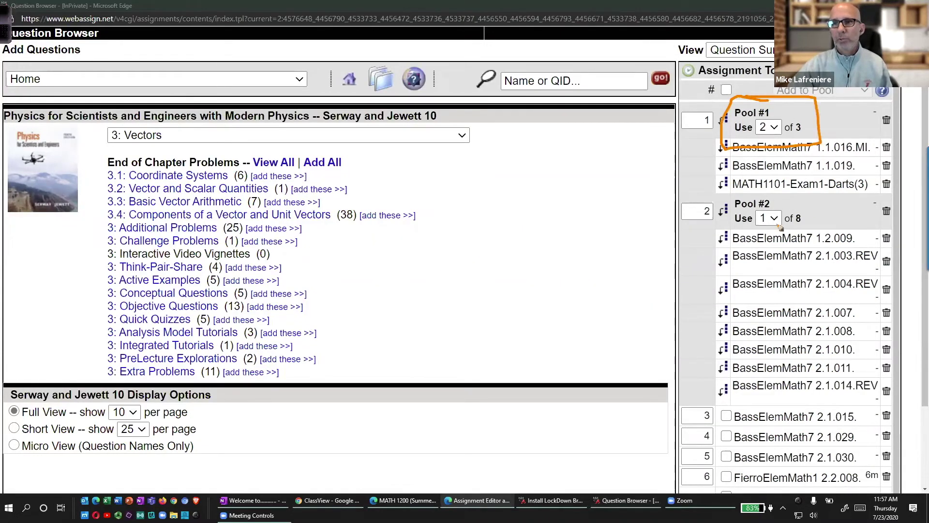
mouse_move(785, 198)
mouse_down()
mouse_move(735, 241)
mouse_move(827, 200)
mouse_move(742, 199)
mouse_up()
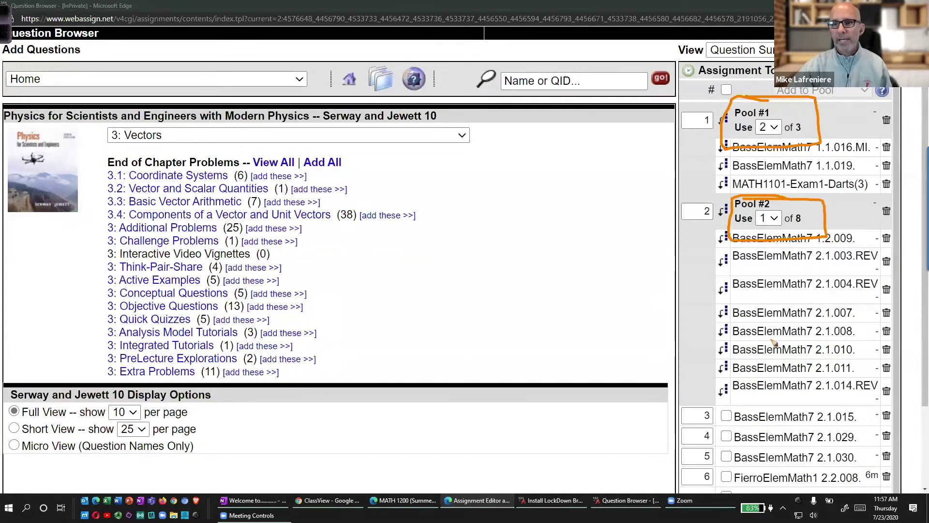
mouse_move(763, 417)
mouse_down()
mouse_move(771, 483)
mouse_move(788, 444)
mouse_up()
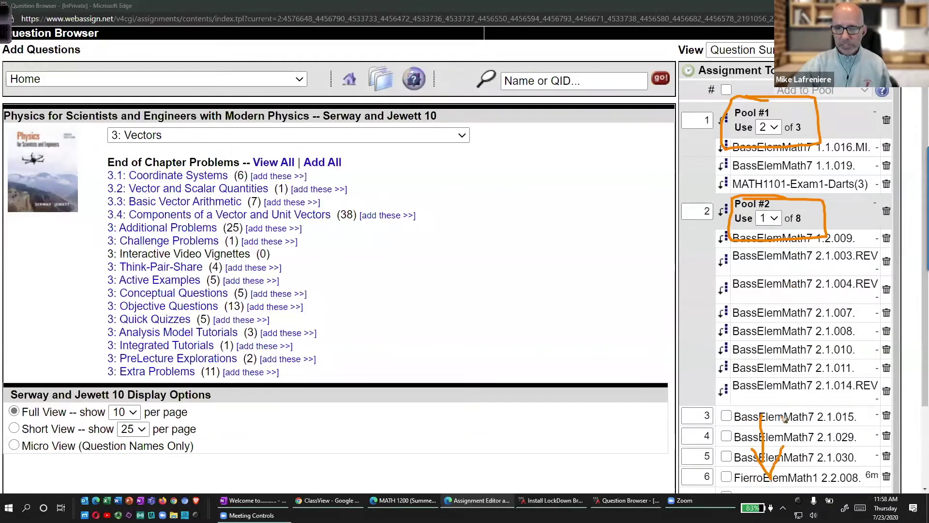
key(Escape)
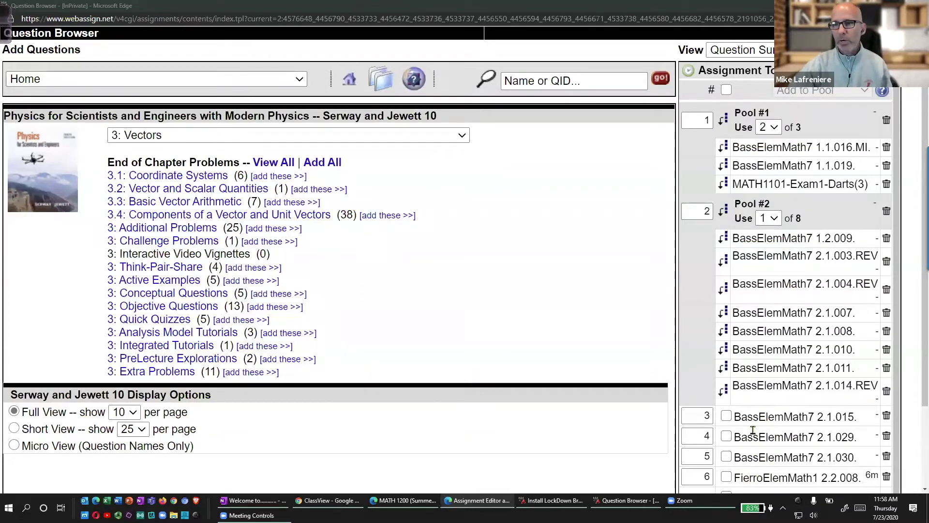
Set question 2.1.015's position to 1 and update the assignment.
double_click(694, 420)
text(1)
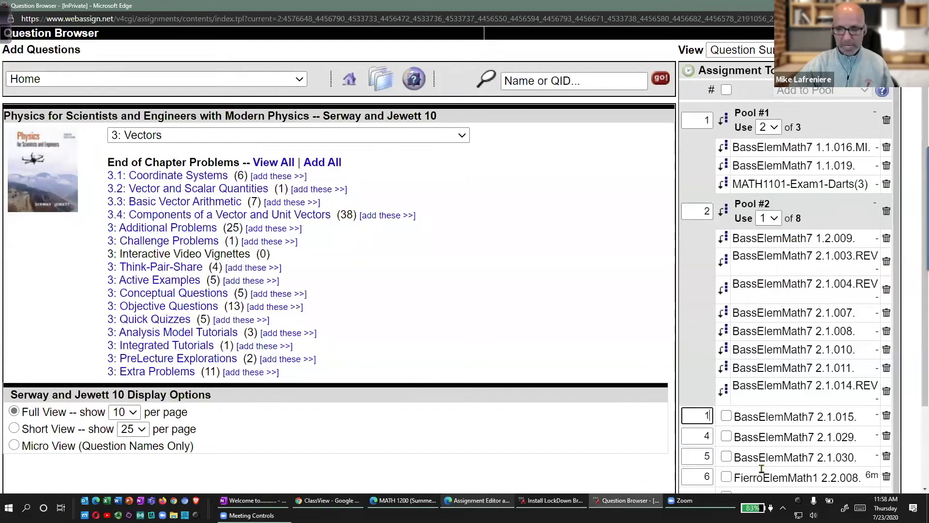
mouse_move(768, 103)
mouse_down()
mouse_move(729, 127)
mouse_move(867, 106)
mouse_move(724, 104)
mouse_up()
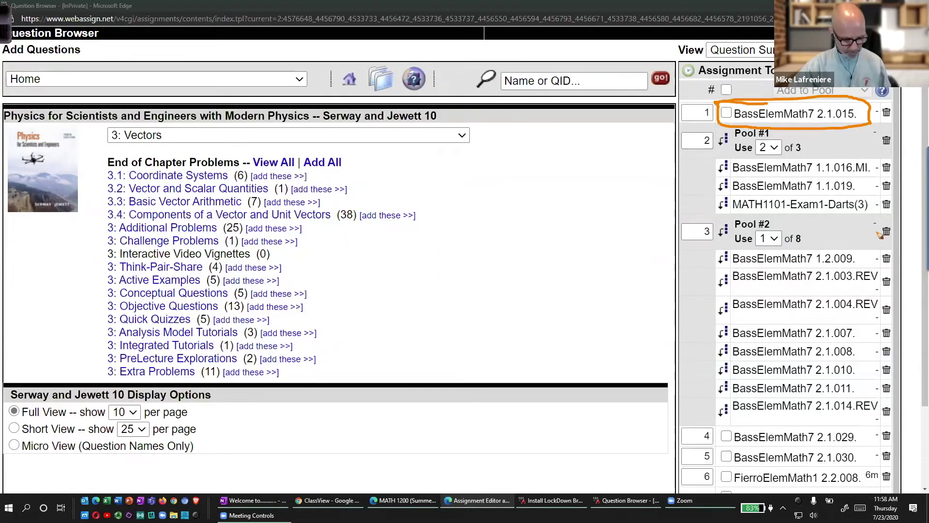
mouse_move(797, 139)
mouse_down()
mouse_move(837, 240)
mouse_move(809, 248)
mouse_up()
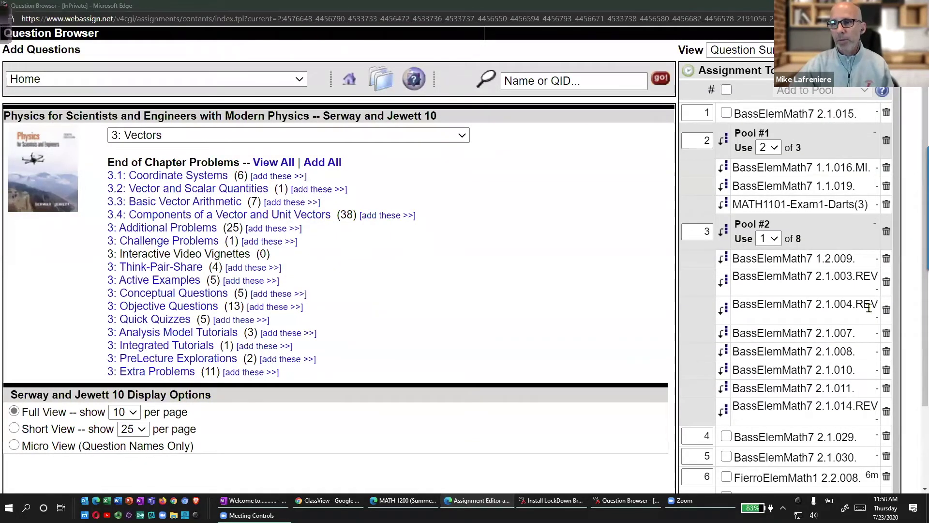
key(ctrl+minus)
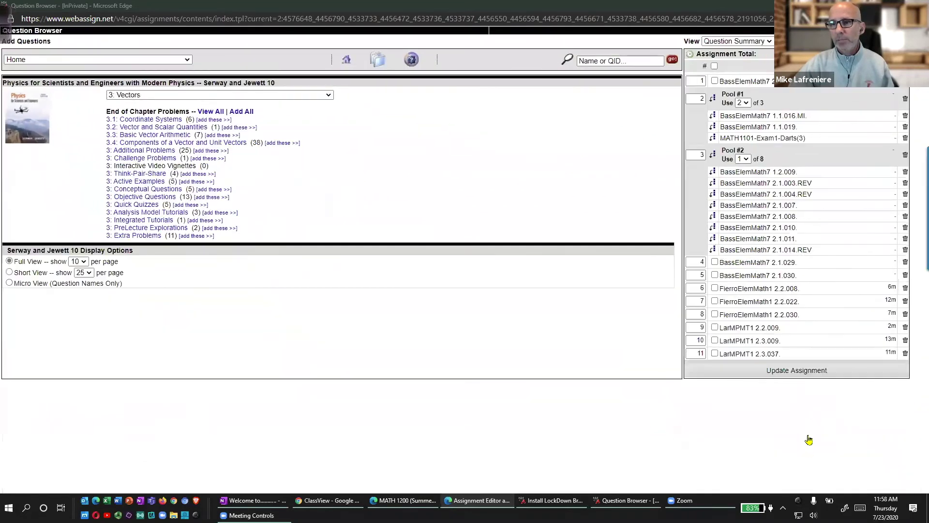
click(795, 371)
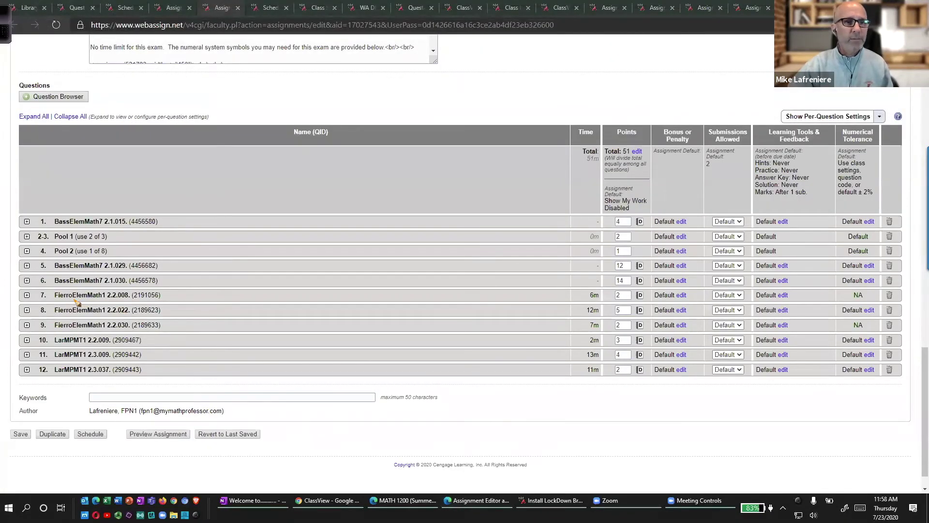
scroll(68, 288, up, 6)
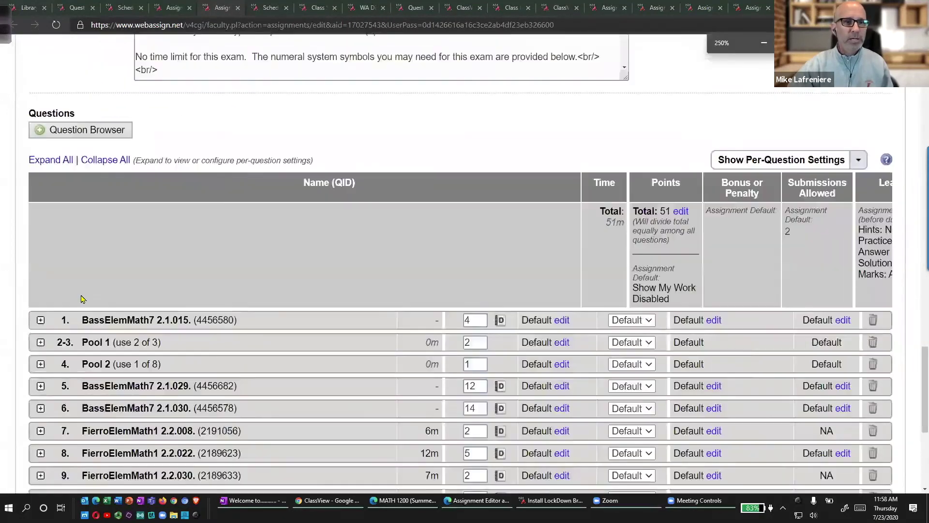
scroll(91, 298, down, 10)
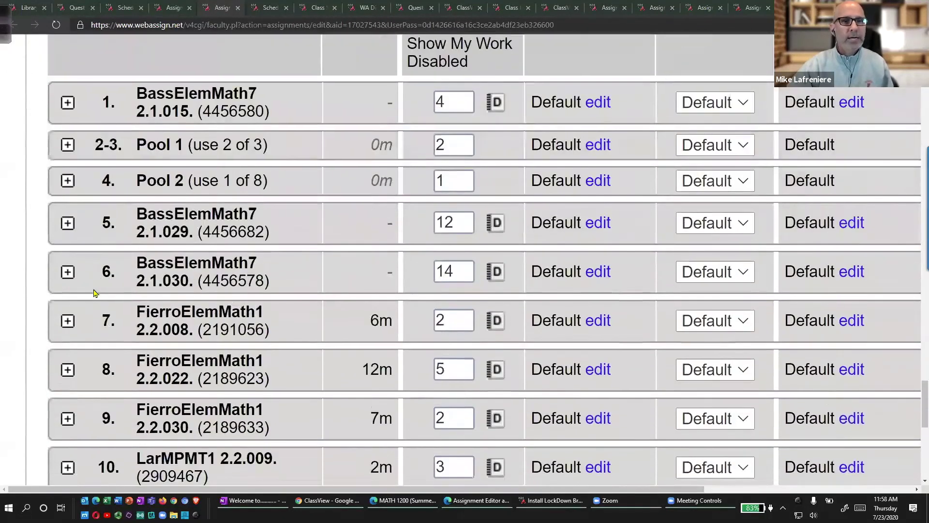
mouse_move(266, 78)
mouse_down()
mouse_move(206, 77)
mouse_move(42, 190)
mouse_move(262, 205)
mouse_move(304, 84)
mouse_move(240, 71)
mouse_up()
drag(117, 99, 134, 75)
drag(103, 134, 130, 127)
drag(114, 175, 131, 165)
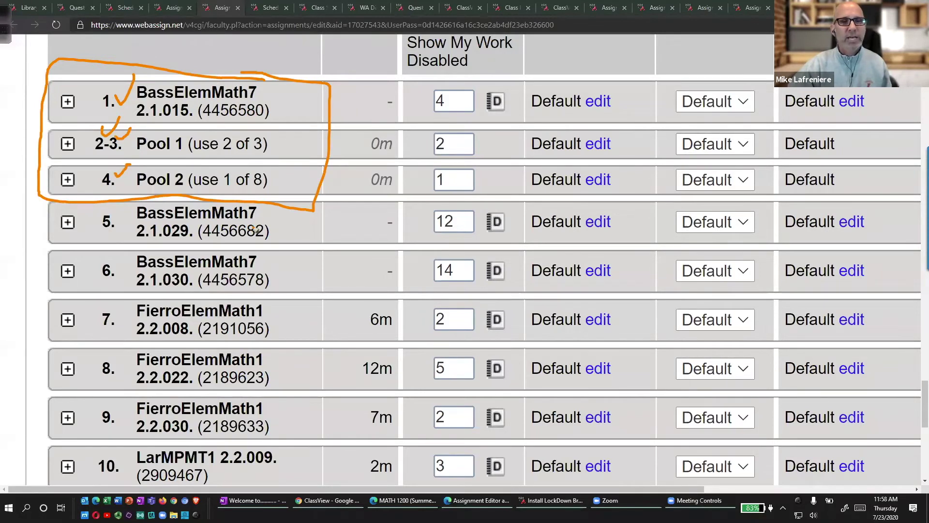
drag(251, 153, 267, 155)
drag(248, 192, 271, 191)
mouse_move(278, 141)
mouse_down()
mouse_move(295, 182)
mouse_move(279, 186)
mouse_up()
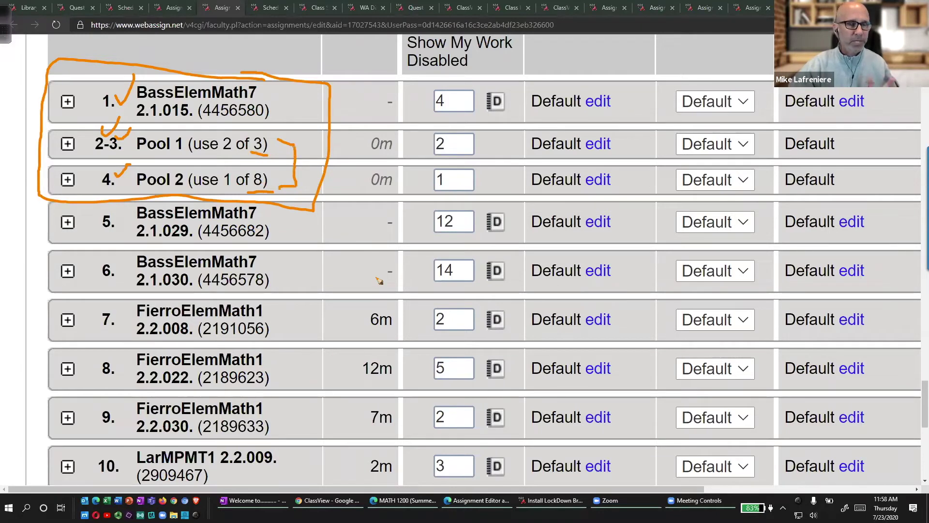
key(e)
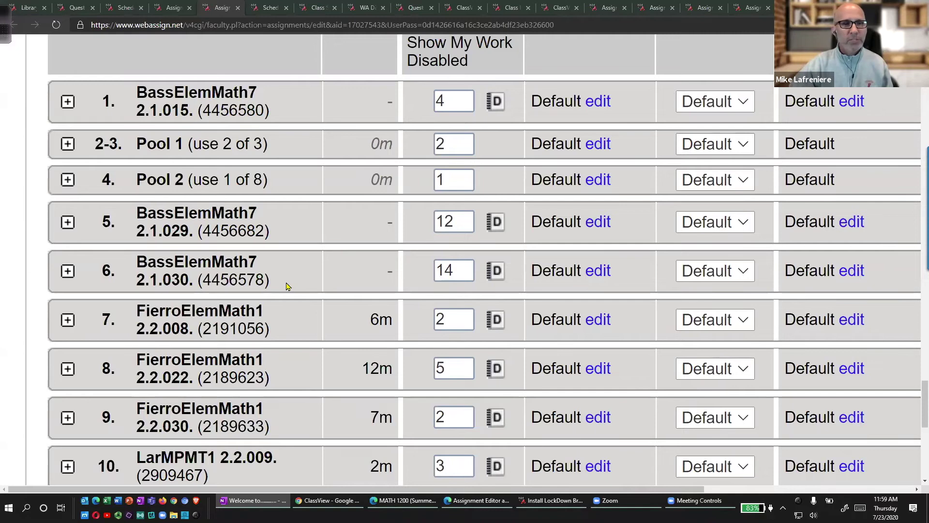
Highlight Question Randomization's 'different values for each student' option versus 'same values for all'.
scroll(271, 281, up, 10)
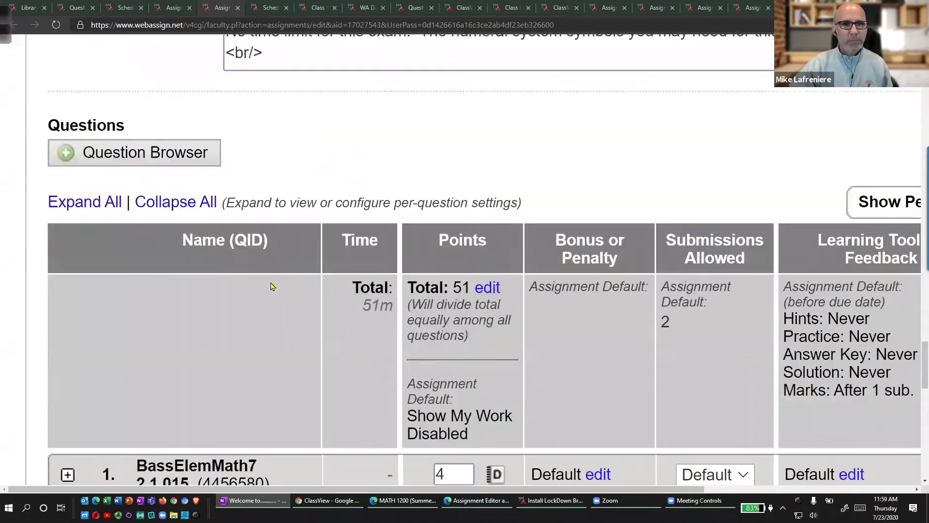
scroll(267, 280, up, 15)
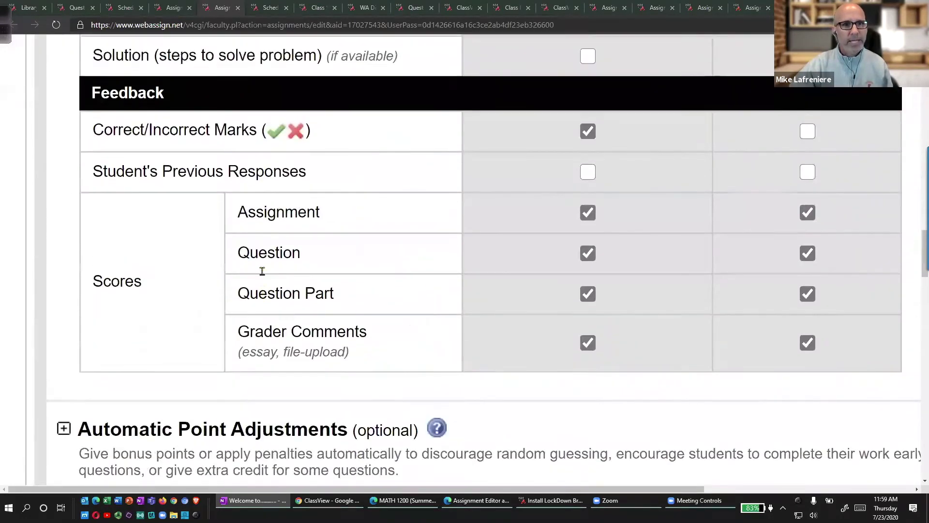
scroll(262, 271, up, 10)
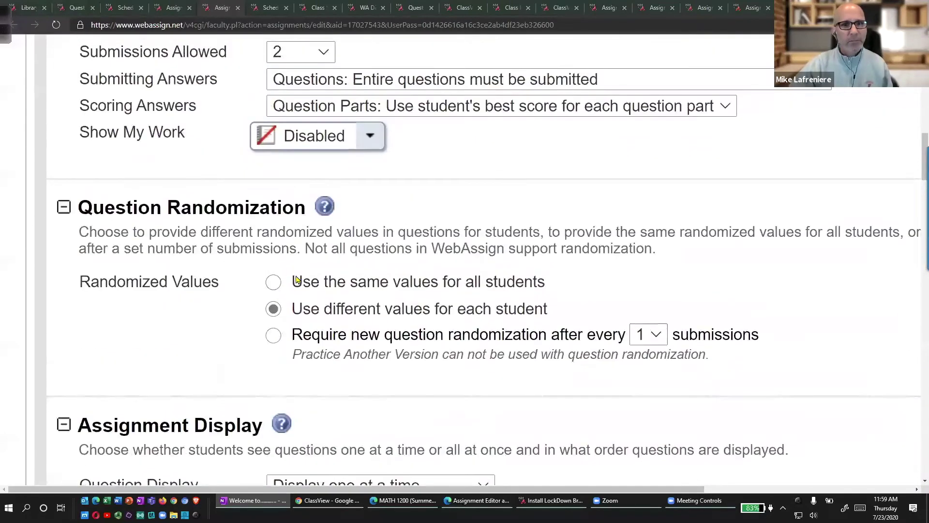
mouse_move(112, 183)
mouse_down()
mouse_move(53, 304)
mouse_move(182, 397)
mouse_up()
drag(278, 404, 289, 400)
drag(296, 293, 543, 293)
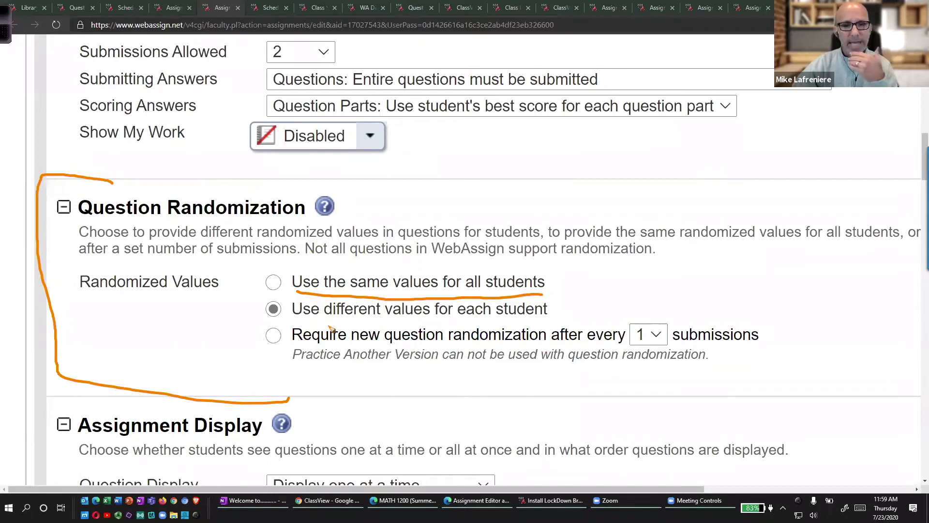
drag(323, 319, 543, 326)
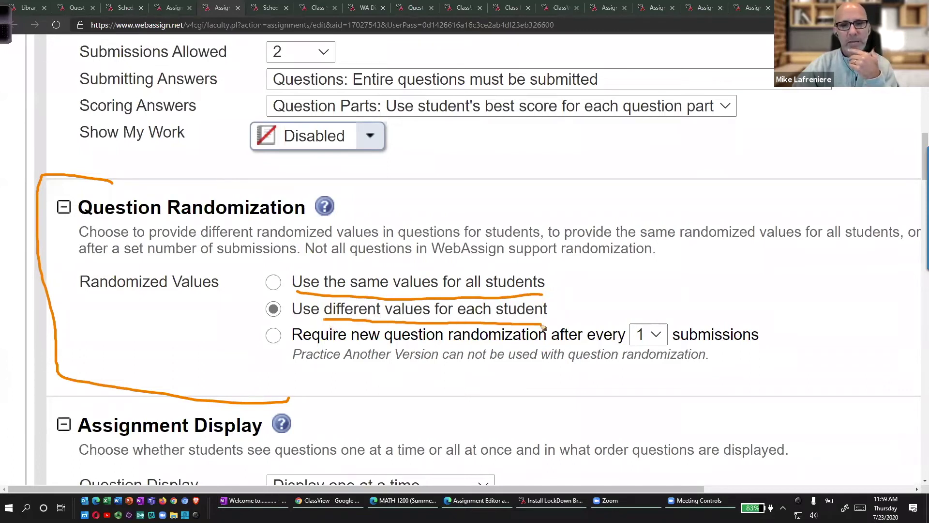
mouse_move(289, 289)
mouse_down()
mouse_move(249, 318)
mouse_move(489, 336)
mouse_move(559, 323)
mouse_move(265, 292)
mouse_up()
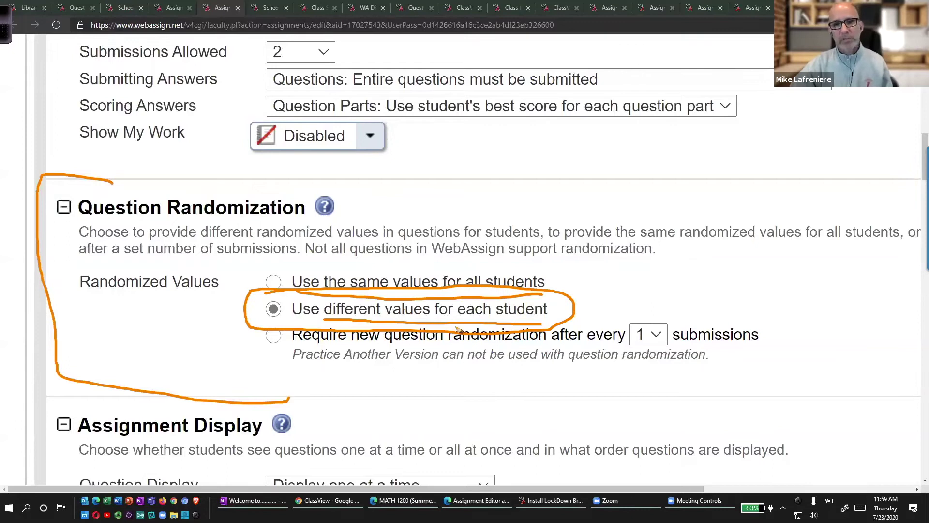
key(Escape)
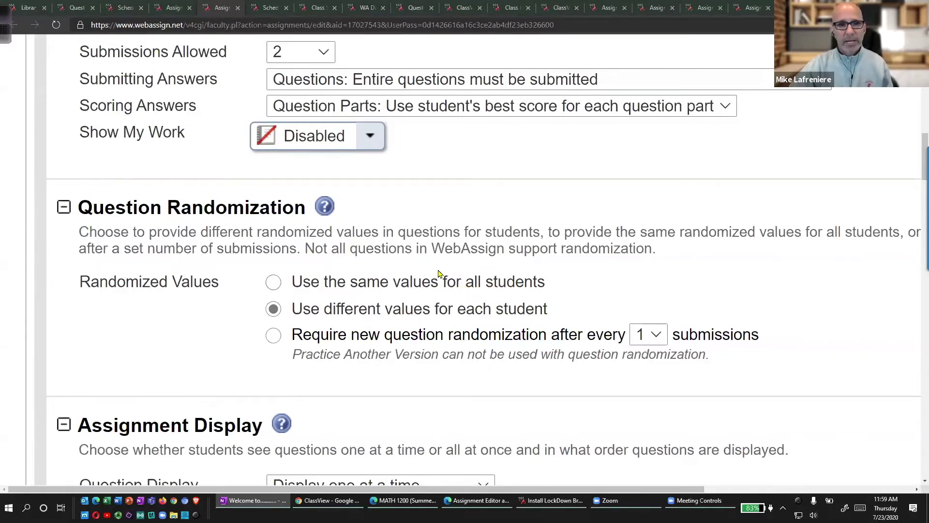
scroll(421, 272, down, 10)
Point out hints, practice version, answer key, solution and marks shown after the due date.
scroll(423, 278, down, 4)
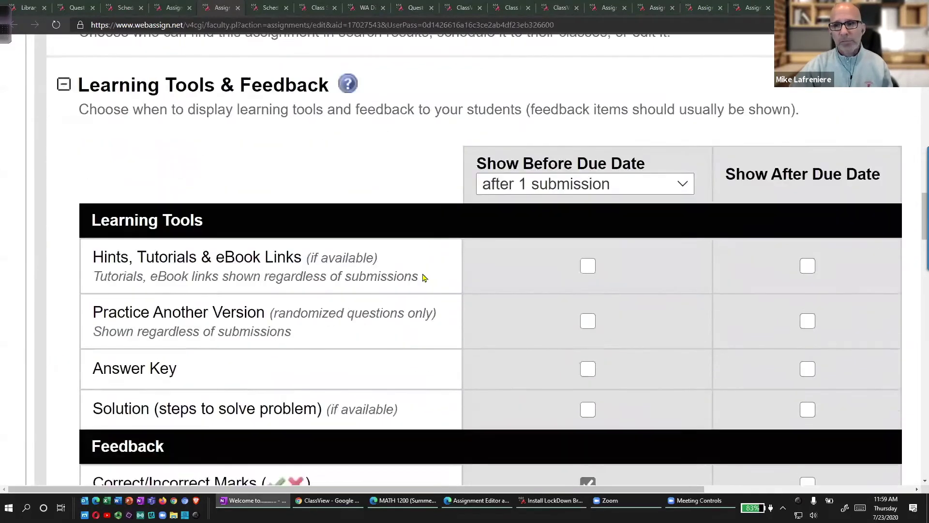
mouse_move(775, 45)
mouse_down()
mouse_move(749, 45)
mouse_move(729, 77)
mouse_move(901, 91)
mouse_up()
mouse_move(828, 158)
mouse_down()
mouse_move(833, 169)
mouse_move(854, 143)
mouse_up()
drag(837, 221, 867, 199)
drag(844, 263, 861, 263)
drag(843, 308, 871, 301)
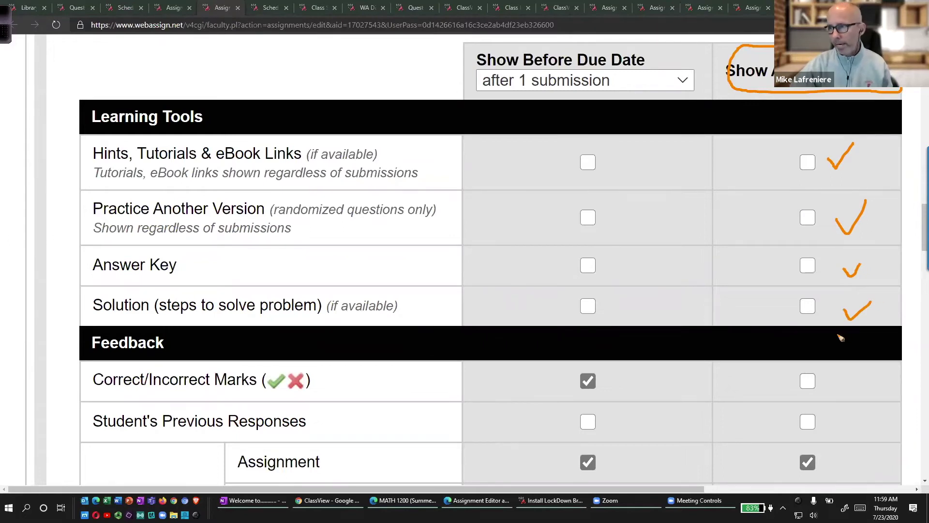
mouse_move(619, 341)
mouse_down()
mouse_move(566, 346)
mouse_move(647, 376)
mouse_move(587, 334)
mouse_up()
mouse_move(680, 236)
mouse_down()
mouse_move(663, 334)
mouse_move(645, 360)
mouse_move(660, 364)
mouse_up()
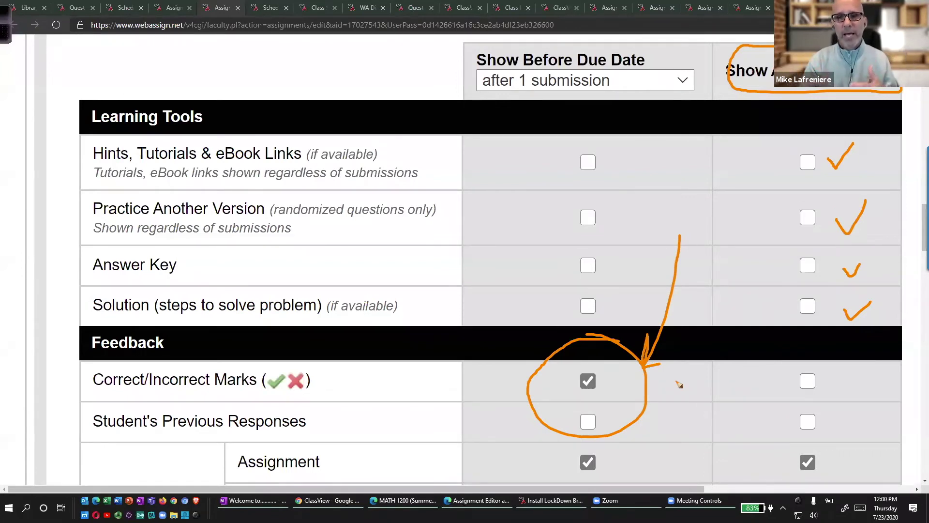
key(e)
mouse_move(807, 375)
mouse_down()
mouse_move(812, 382)
mouse_move(825, 341)
mouse_up()
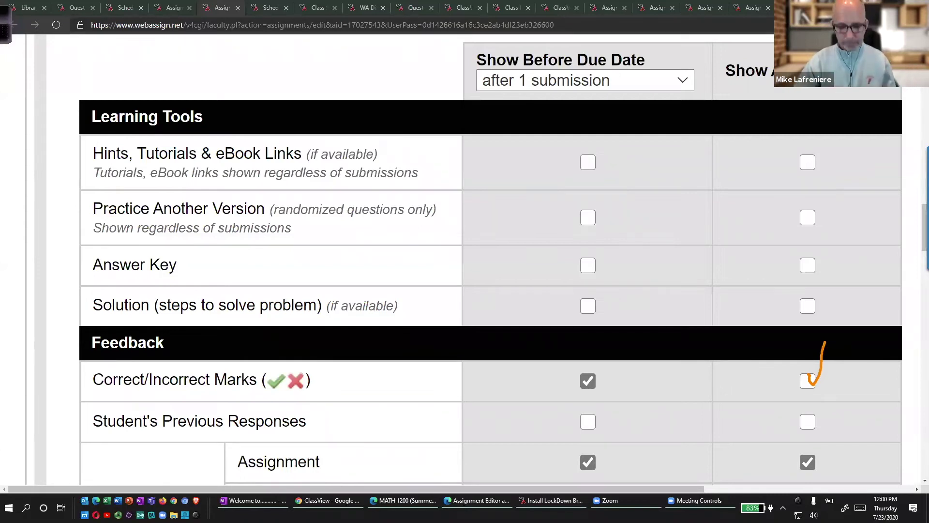
key(e)
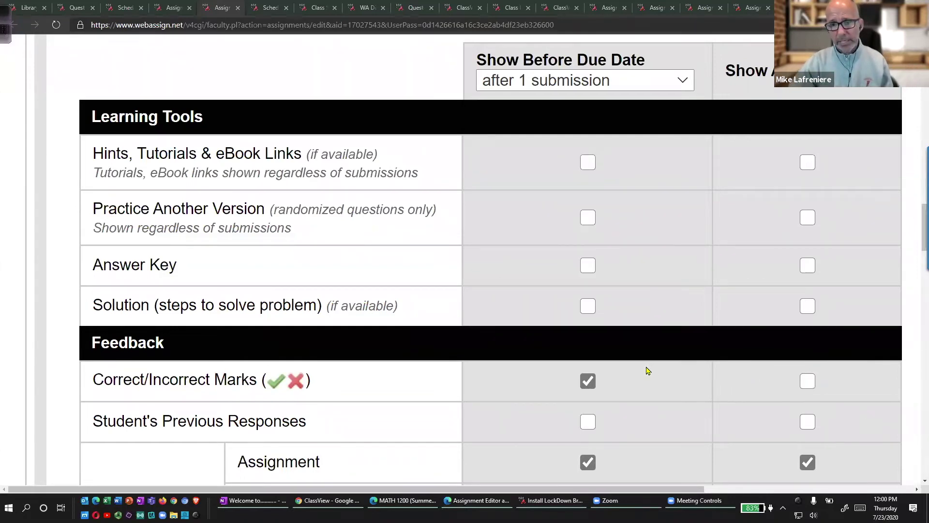
Uncheck Correct/Incorrect Marks and Assignment score under Show Before Due Date.
scroll(617, 390, down, 1)
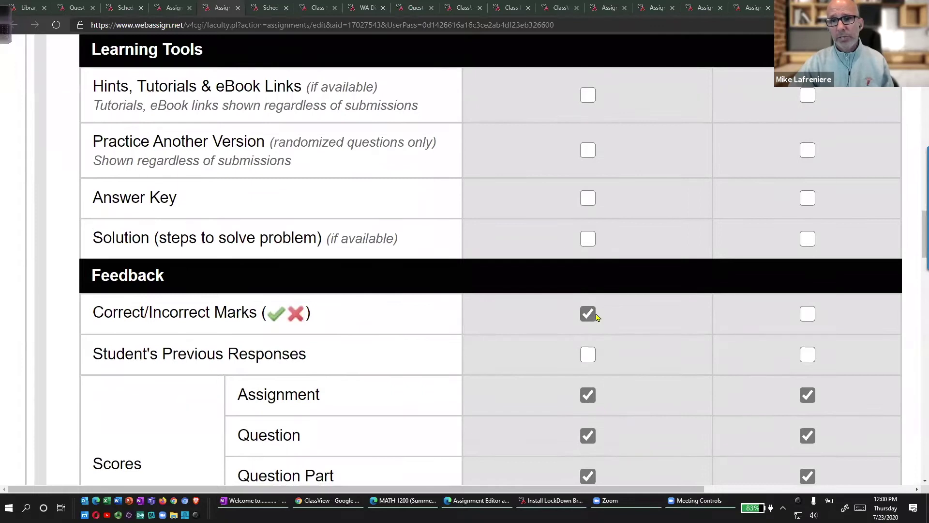
click(589, 314)
click(587, 395)
scroll(636, 326, up, 2)
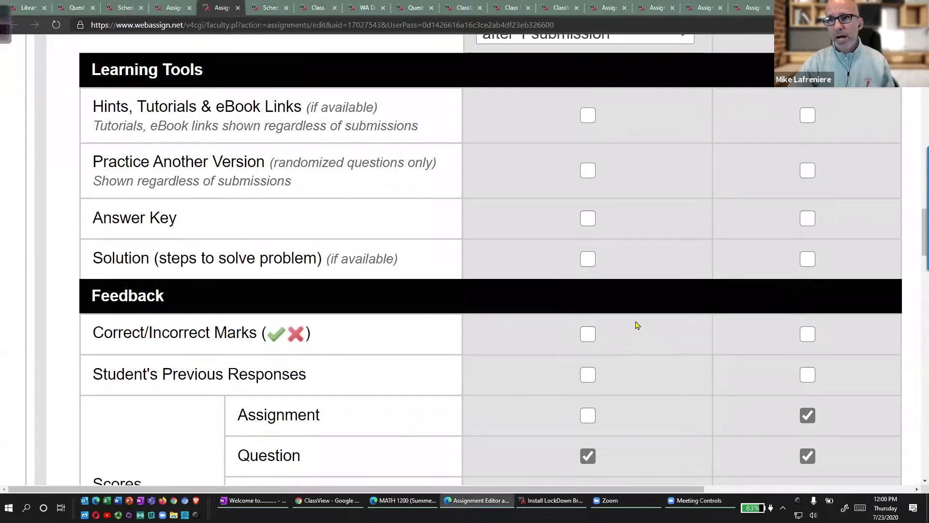
Annotate the Show Before and Show After Due Date column headings.
mouse_move(574, 111)
mouse_down()
mouse_move(476, 114)
mouse_move(647, 167)
mouse_move(651, 119)
mouse_move(576, 116)
mouse_up()
mouse_move(833, 115)
mouse_down()
mouse_move(728, 112)
mouse_move(859, 166)
mouse_move(899, 116)
mouse_move(818, 116)
mouse_up()
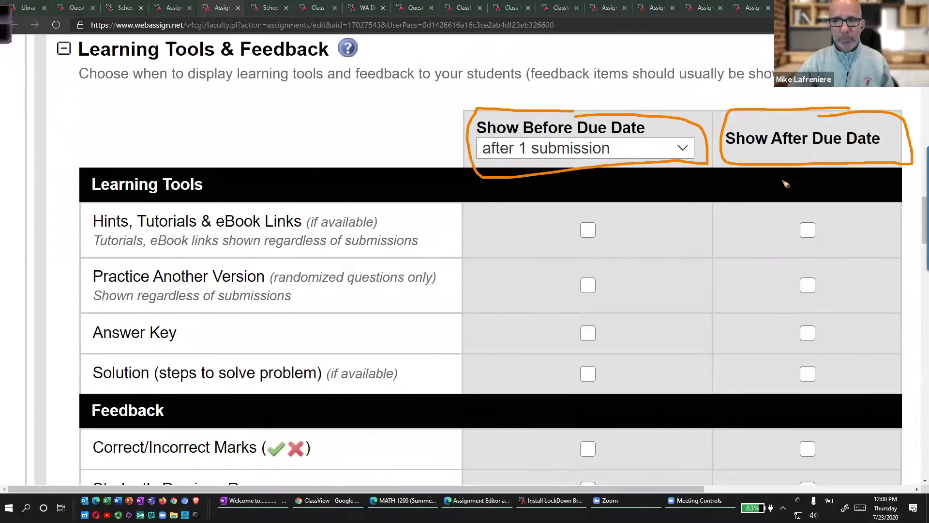
mouse_move(776, 174)
mouse_down()
mouse_move(787, 196)
mouse_move(822, 198)
mouse_move(823, 188)
mouse_move(836, 195)
mouse_move(840, 186)
mouse_move(842, 198)
mouse_move(871, 190)
mouse_move(874, 199)
mouse_move(904, 174)
mouse_move(900, 191)
mouse_move(914, 191)
mouse_up()
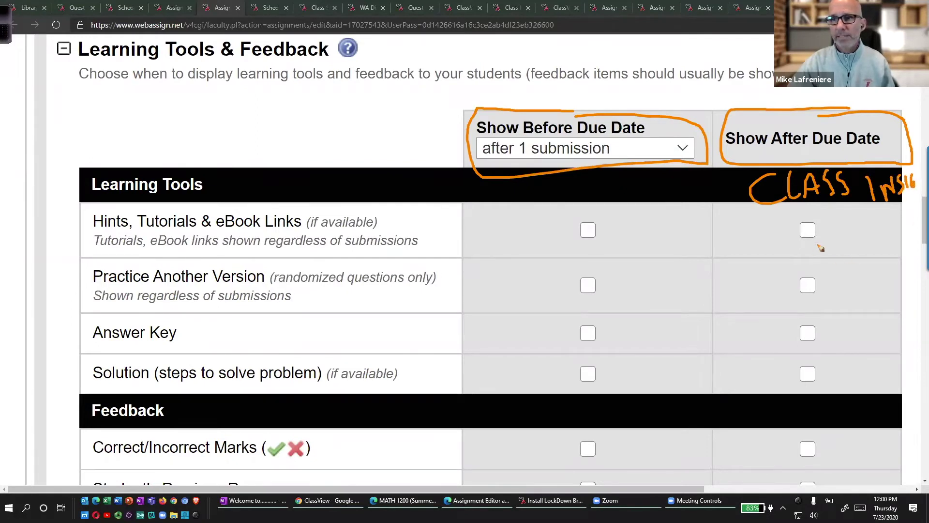
mouse_move(798, 210)
mouse_down()
mouse_move(786, 402)
mouse_move(857, 231)
mouse_move(782, 211)
mouse_up()
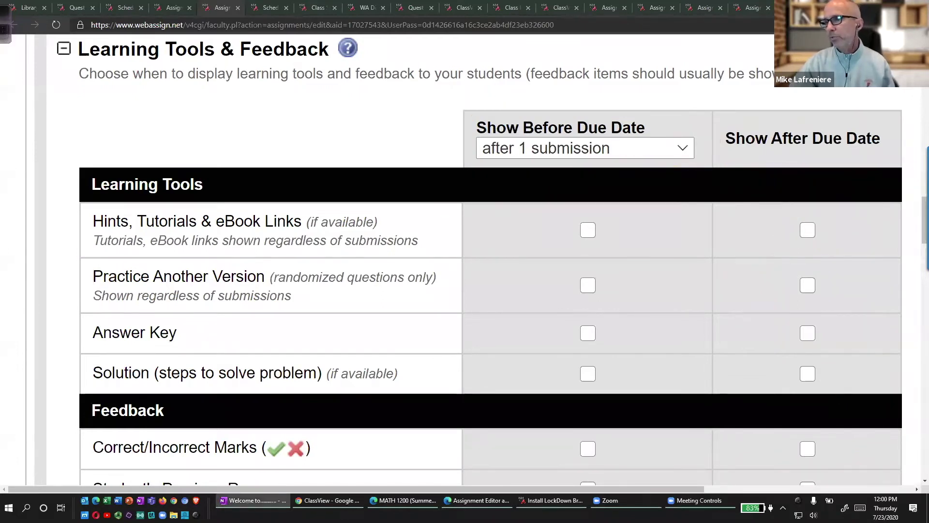
scroll(454, 302, down, 5)
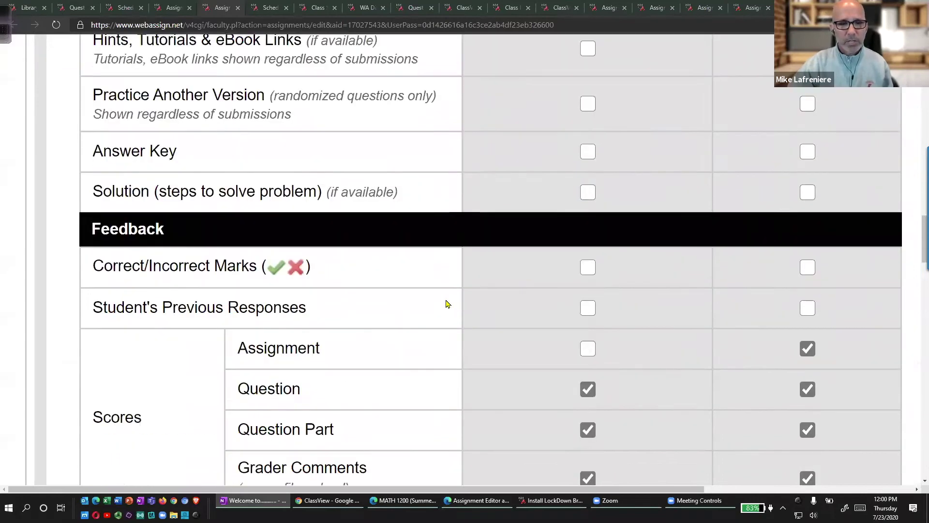
scroll(447, 304, down, 10)
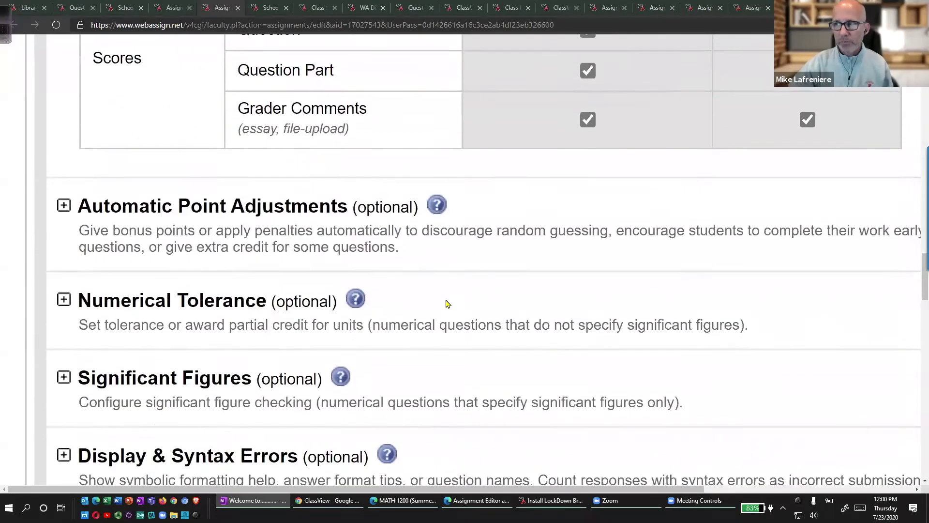
scroll(447, 303, down, 14)
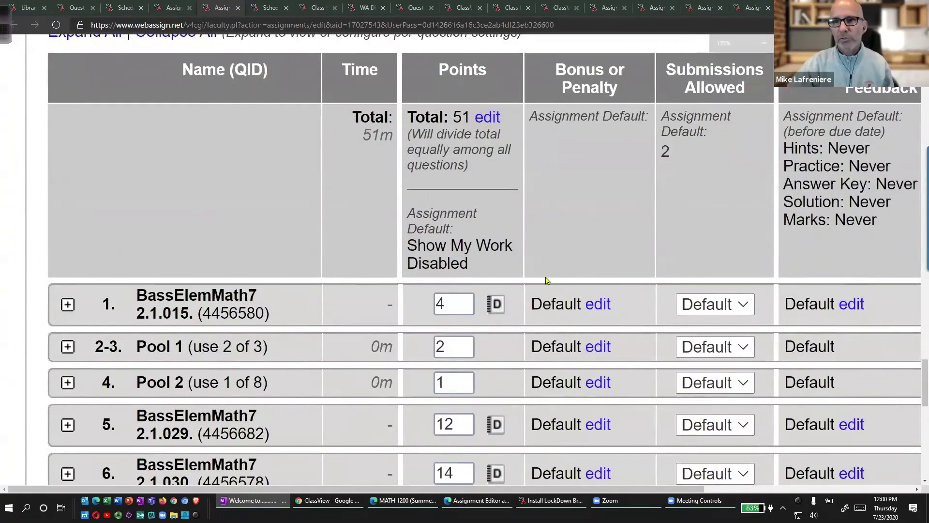
Highlight the assignment's default of 2 submissions allowed per question.
key(ctrl+minus)
key(ctrl+minus)
scroll(609, 313, up, 3)
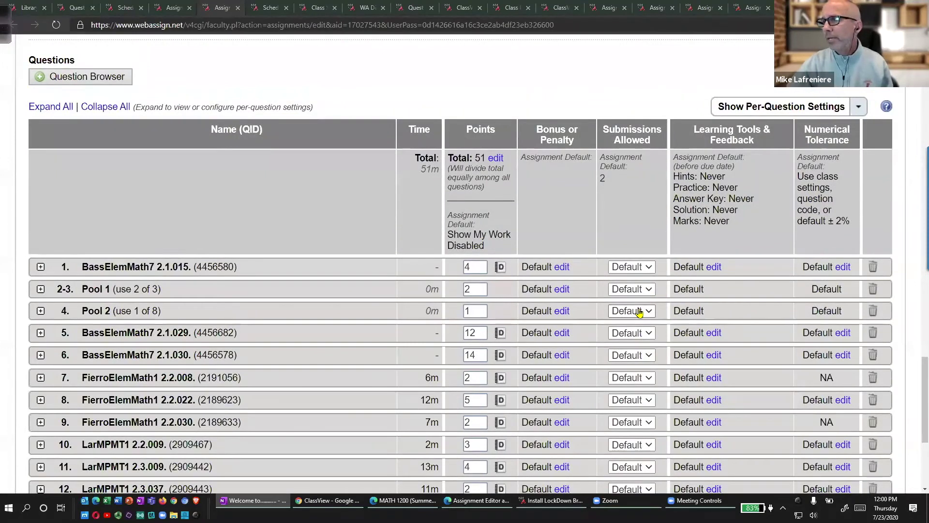
mouse_move(667, 109)
mouse_down()
mouse_move(629, 108)
mouse_move(586, 155)
mouse_move(674, 197)
mouse_move(682, 104)
mouse_move(654, 118)
mouse_up()
mouse_move(647, 169)
mouse_down()
mouse_move(662, 203)
mouse_move(652, 238)
mouse_move(671, 239)
mouse_up()
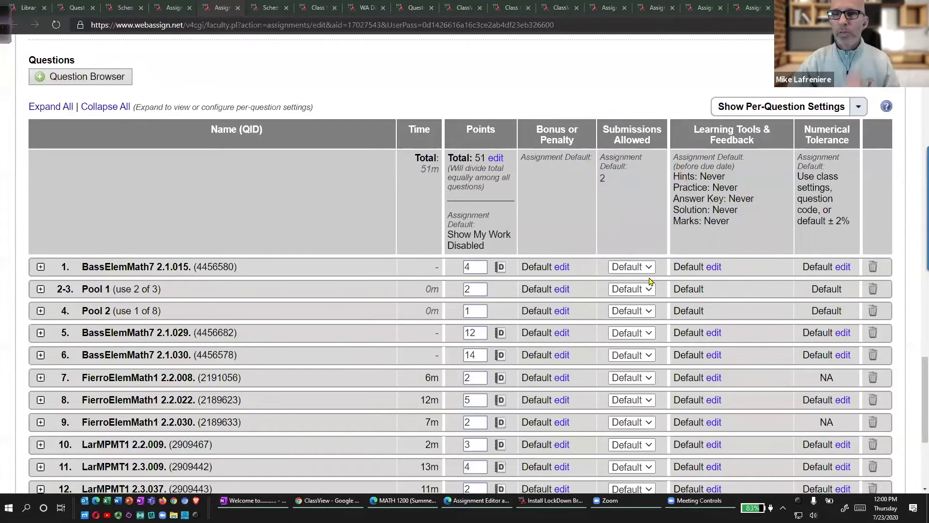
mouse_move(603, 166)
mouse_down()
mouse_move(590, 192)
mouse_move(609, 167)
mouse_up()
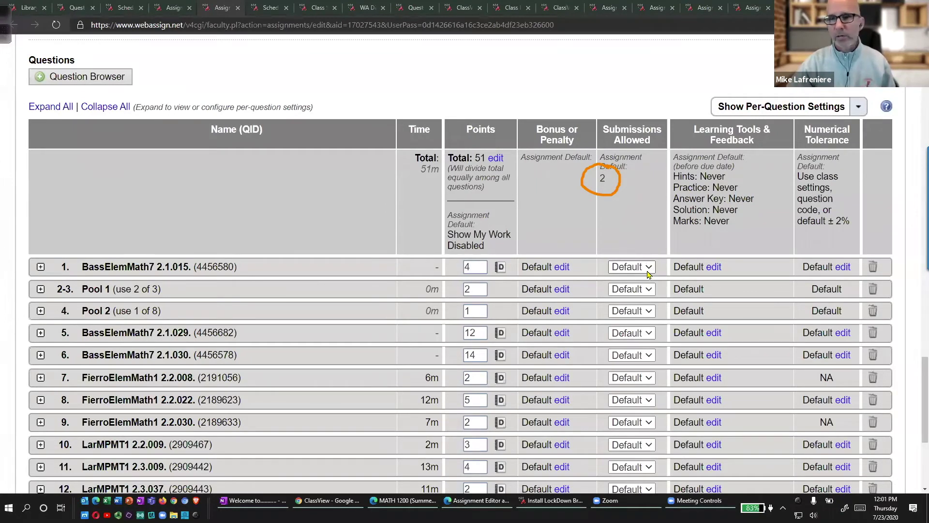
Set question 1's Submissions Allowed to 1, then switch to the class settings page.
click(650, 271)
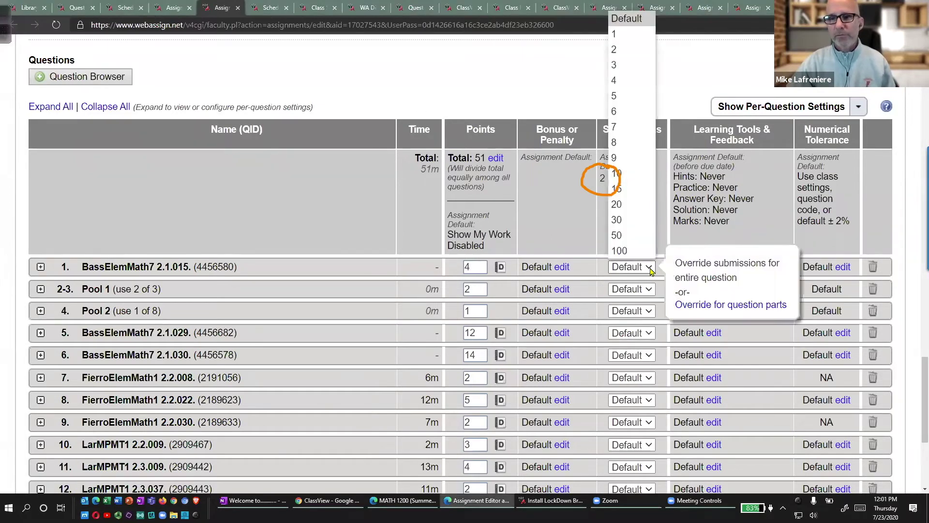
click(625, 33)
mouse_move(627, 243)
mouse_down()
mouse_move(673, 281)
mouse_move(639, 248)
mouse_move(600, 246)
mouse_up()
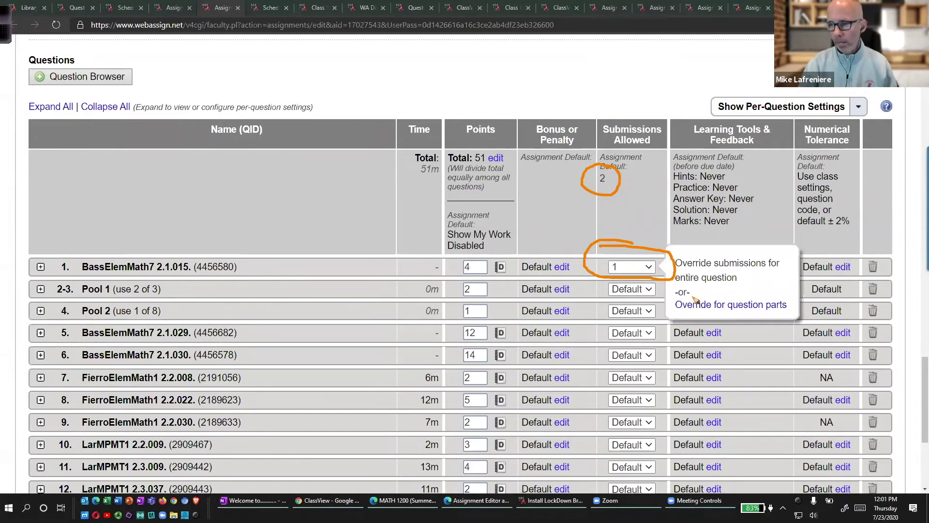
key(Escape)
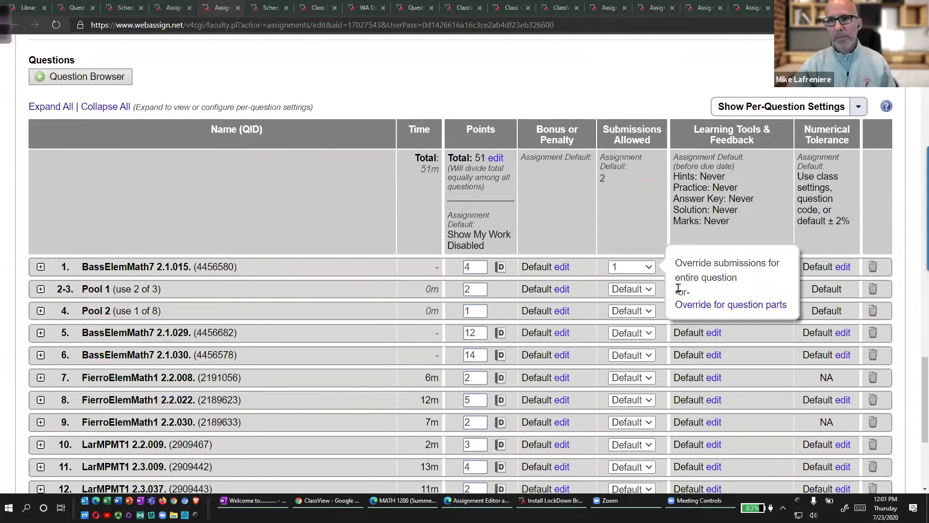
mouse_move(656, 111)
mouse_down()
mouse_move(573, 246)
mouse_move(685, 250)
mouse_move(684, 106)
mouse_up()
key(Escape)
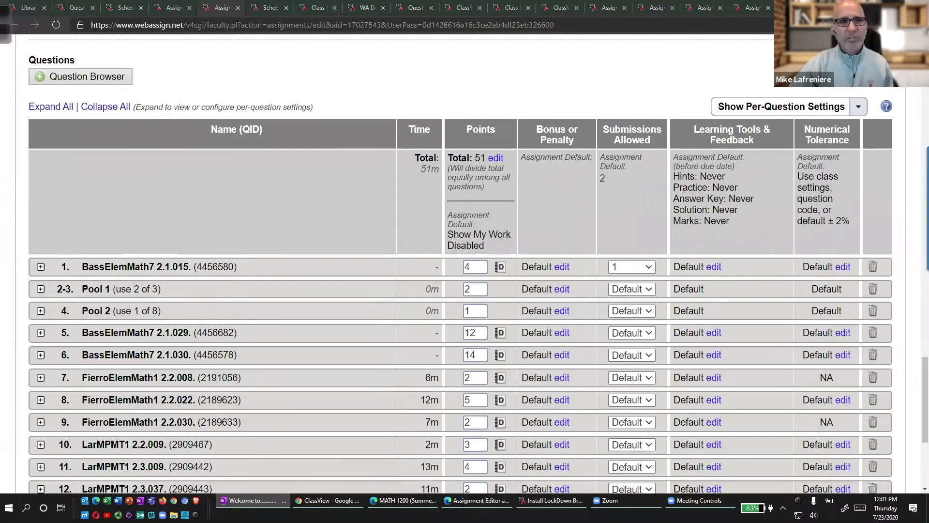
click(317, 10)
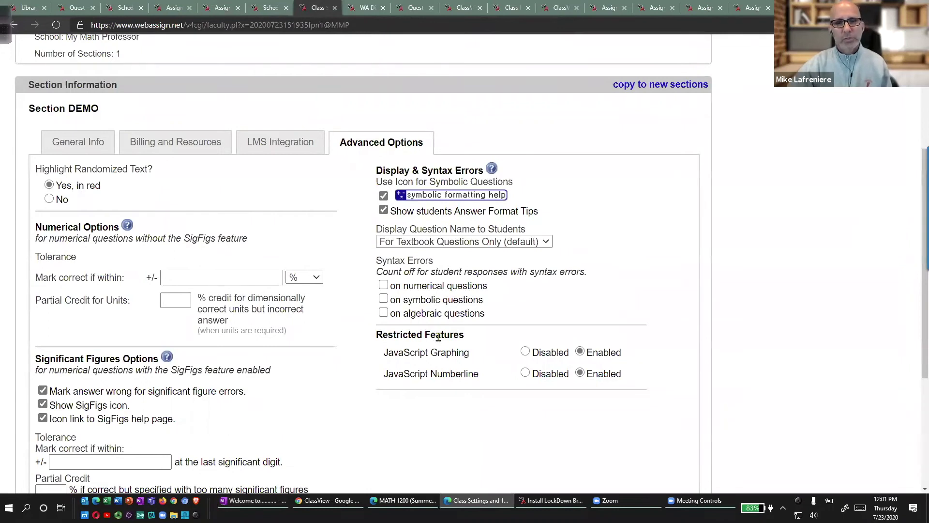
Highlight the answer-format-tips and textbook-only question-name settings, then reopen class settings from ClassView.
mouse_move(457, 220)
mouse_down()
mouse_move(354, 219)
mouse_move(625, 257)
mouse_move(517, 214)
mouse_move(438, 216)
mouse_up()
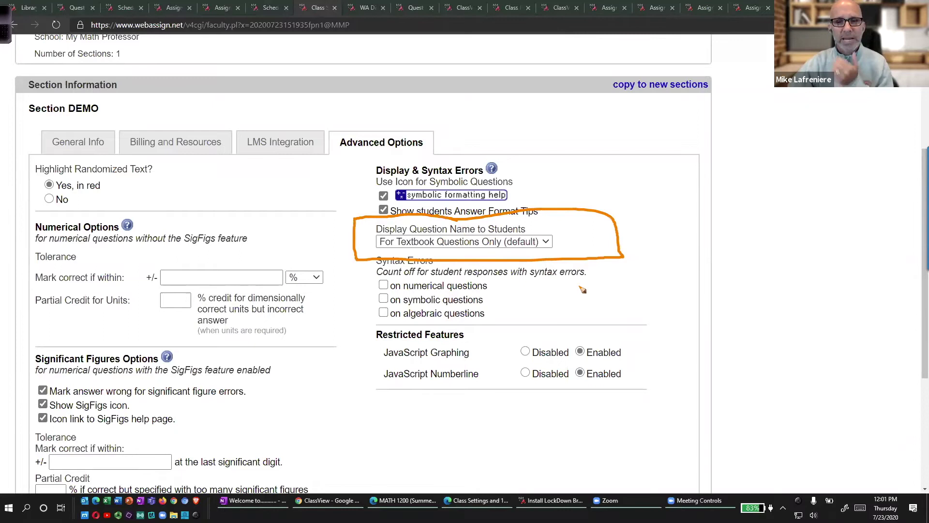
drag(412, 249, 468, 249)
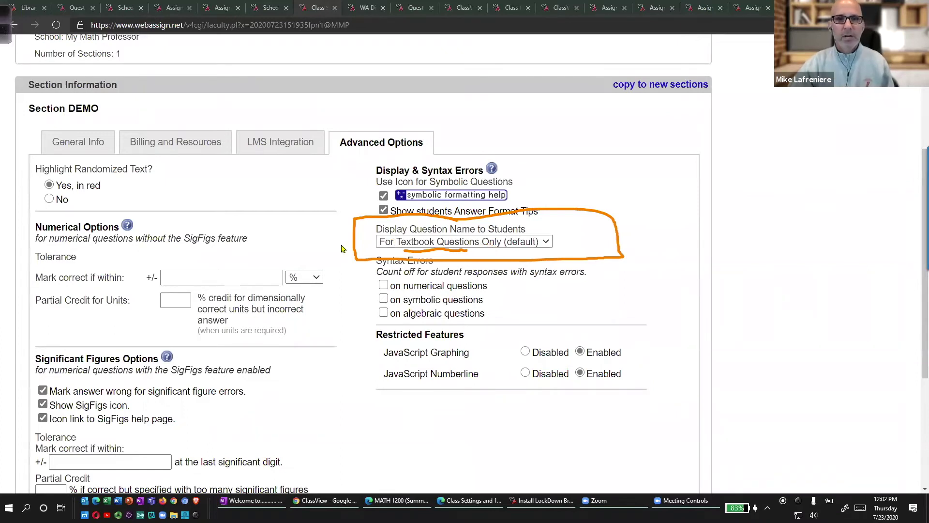
scroll(343, 245, up, 5)
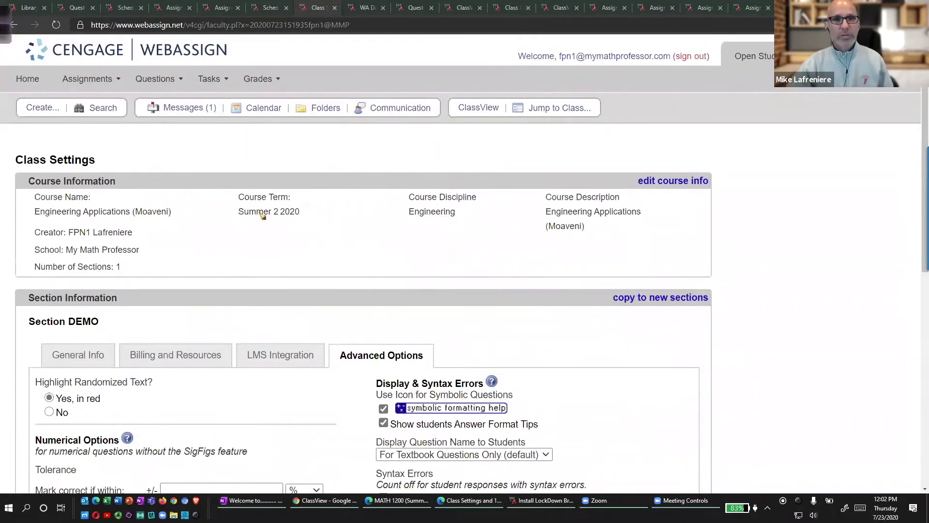
click(14, 25)
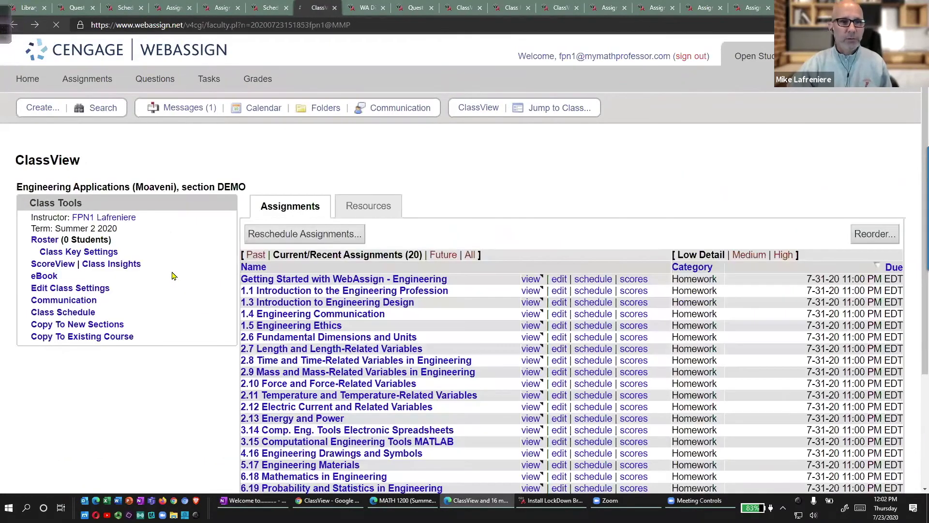
mouse_move(77, 278)
mouse_down()
mouse_move(22, 302)
mouse_move(104, 274)
mouse_move(43, 275)
mouse_up()
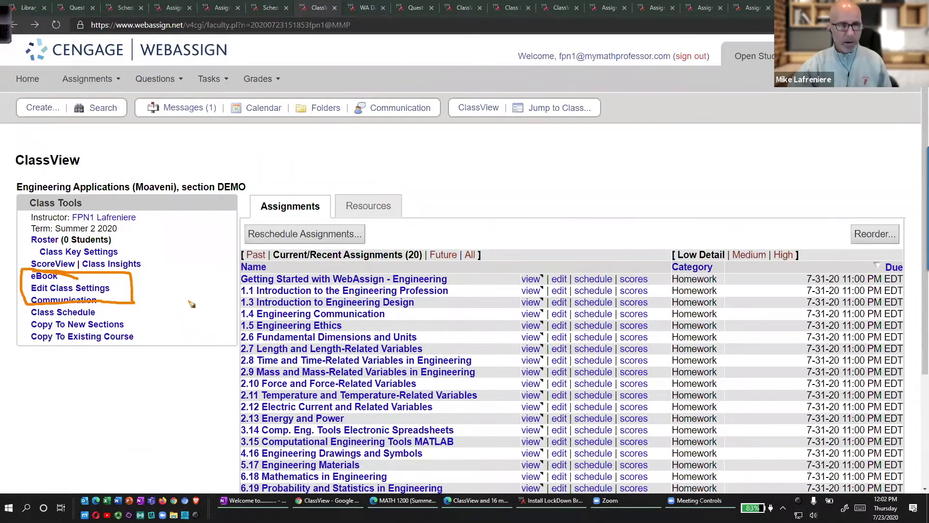
click(328, 302)
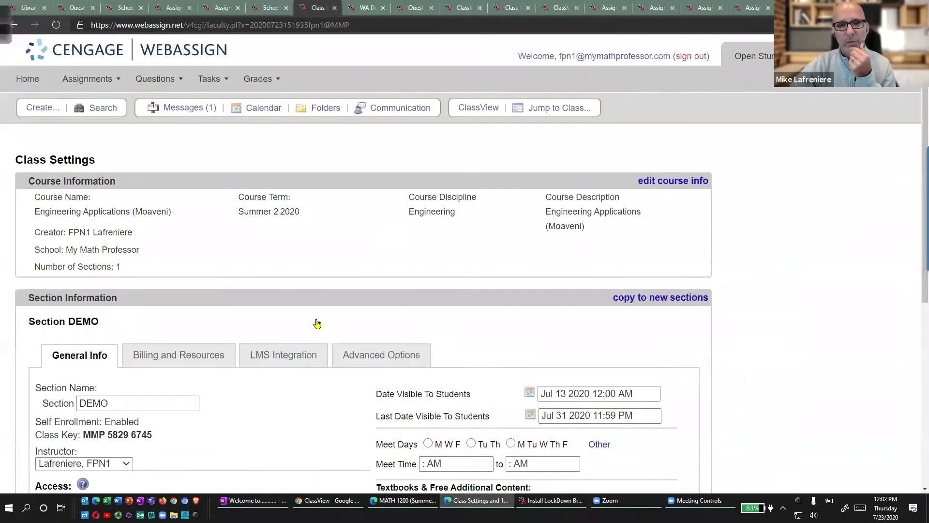
Show Advanced Options and circle the Display Question Name setting.
scroll(496, 320, down, 4)
mouse_move(396, 112)
mouse_down()
mouse_move(287, 155)
mouse_move(381, 90)
mouse_up()
click(375, 148)
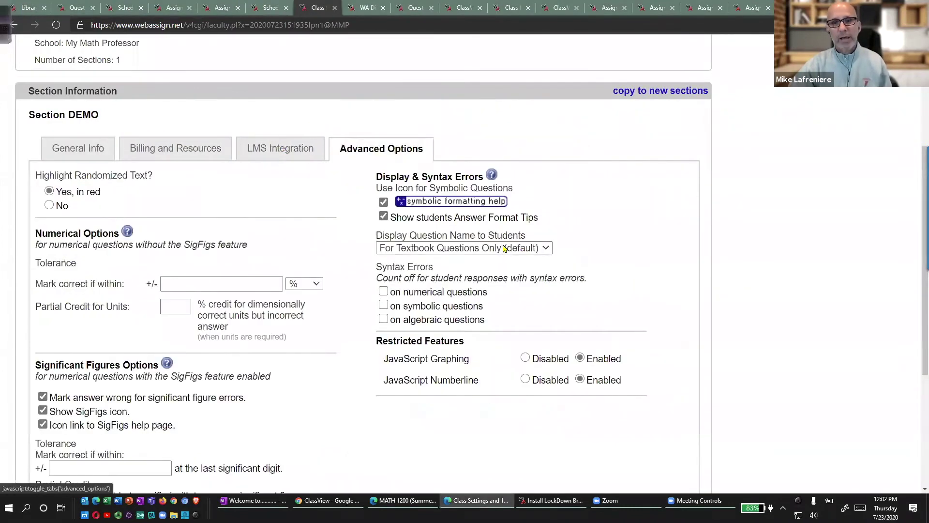
mouse_move(426, 230)
mouse_down()
mouse_move(360, 265)
mouse_move(598, 252)
mouse_move(403, 235)
mouse_up()
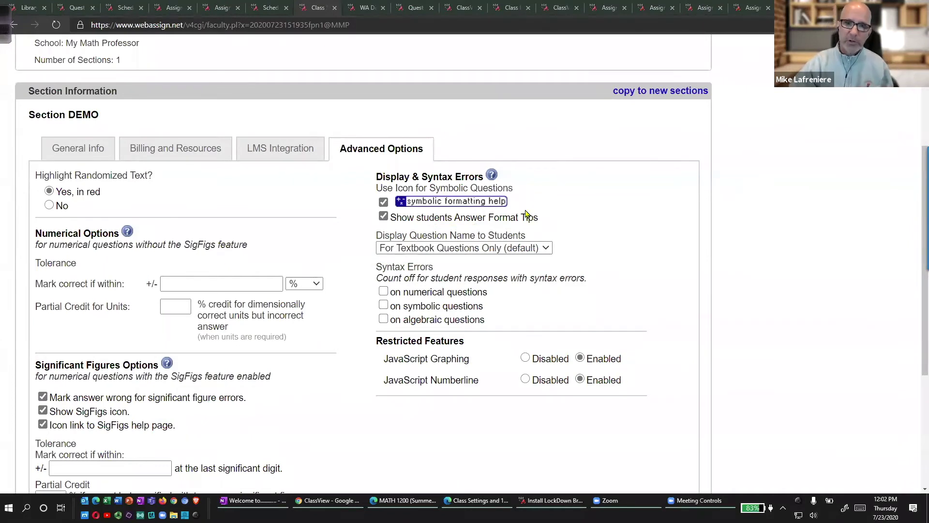
Try Never for question names, restore the textbook-questions-only default, and return to the assignment editor.
click(531, 248)
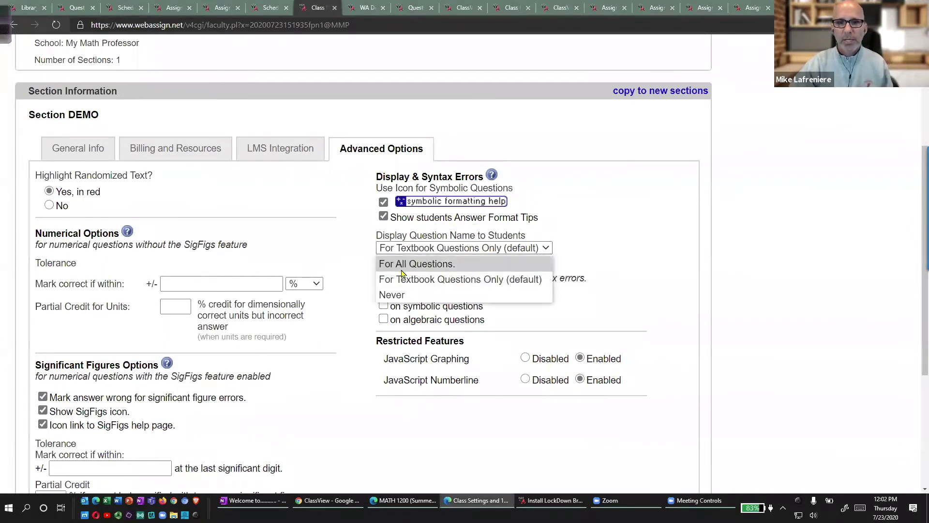
click(398, 297)
click(410, 248)
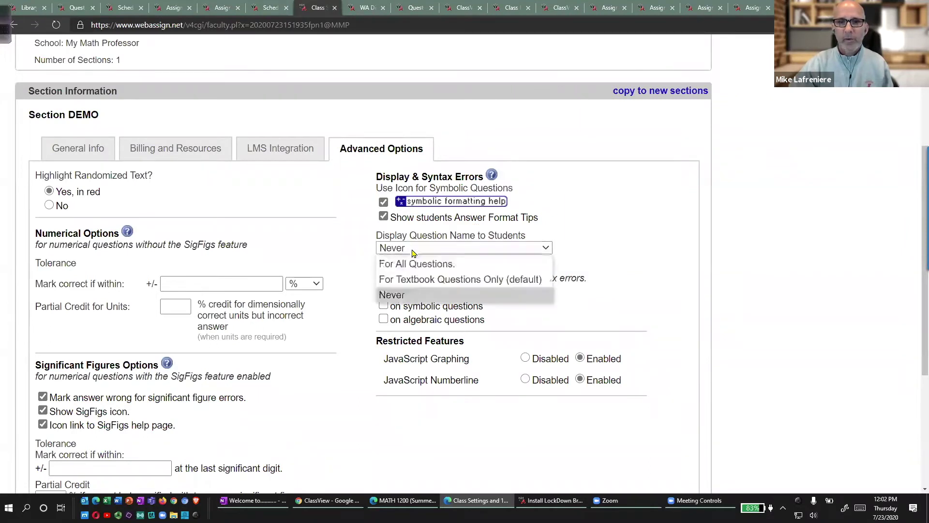
click(411, 278)
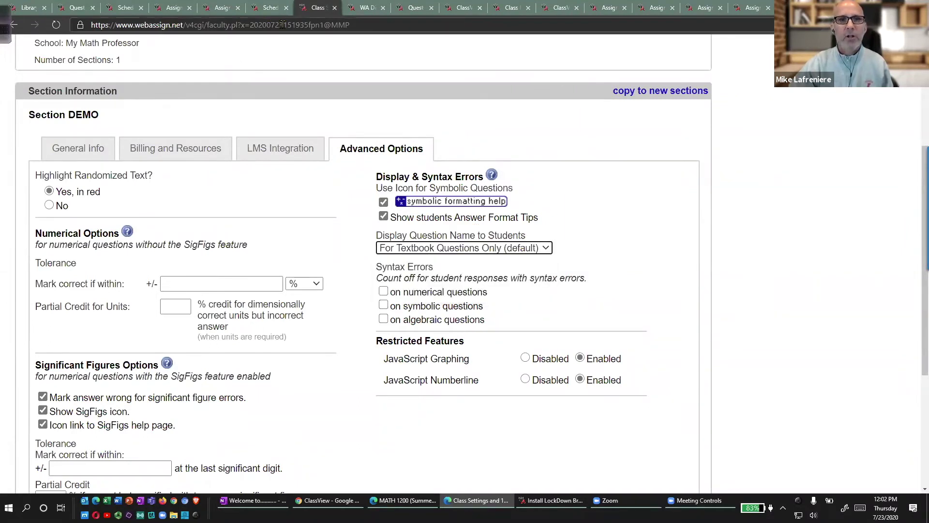
click(213, 10)
scroll(209, 239, up, 10)
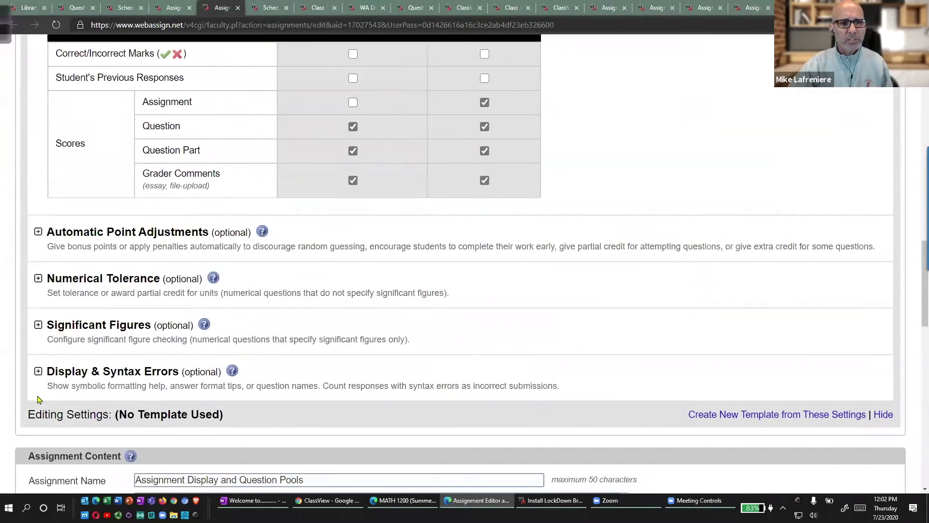
Expand Display & Syntax Errors and highlight its override setting question names to Never.
click(37, 372)
scroll(182, 323, down, 3)
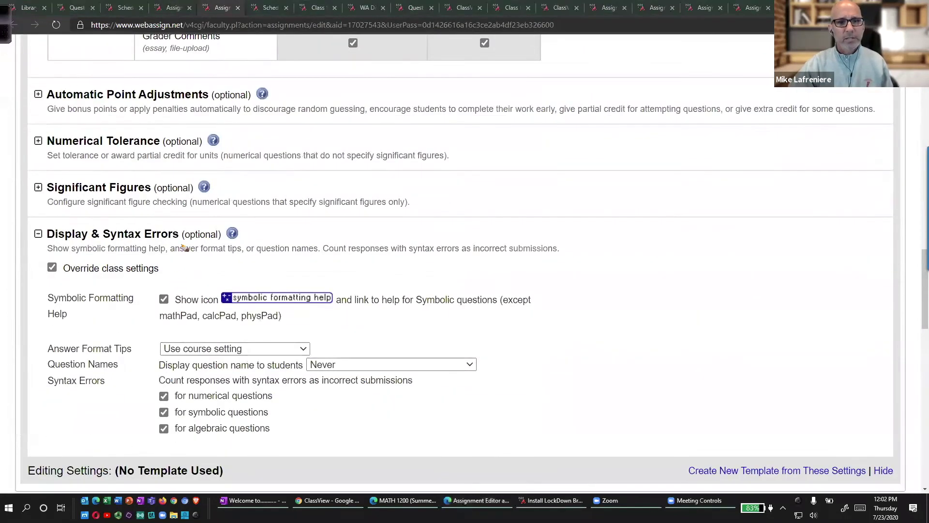
mouse_move(158, 225)
mouse_down()
mouse_move(14, 236)
mouse_move(285, 273)
mouse_move(112, 217)
mouse_up()
mouse_move(359, 352)
mouse_down()
mouse_move(380, 381)
mouse_move(498, 360)
mouse_move(342, 354)
mouse_up()
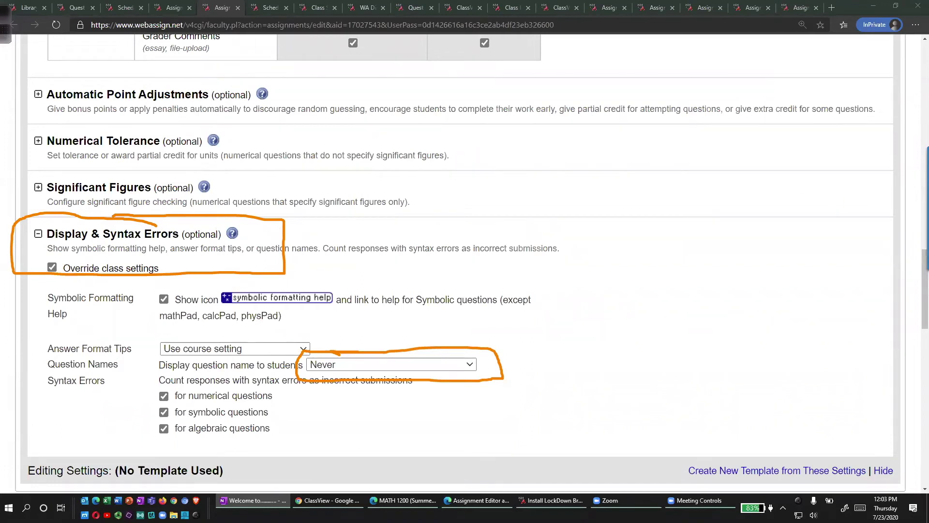
key(Escape)
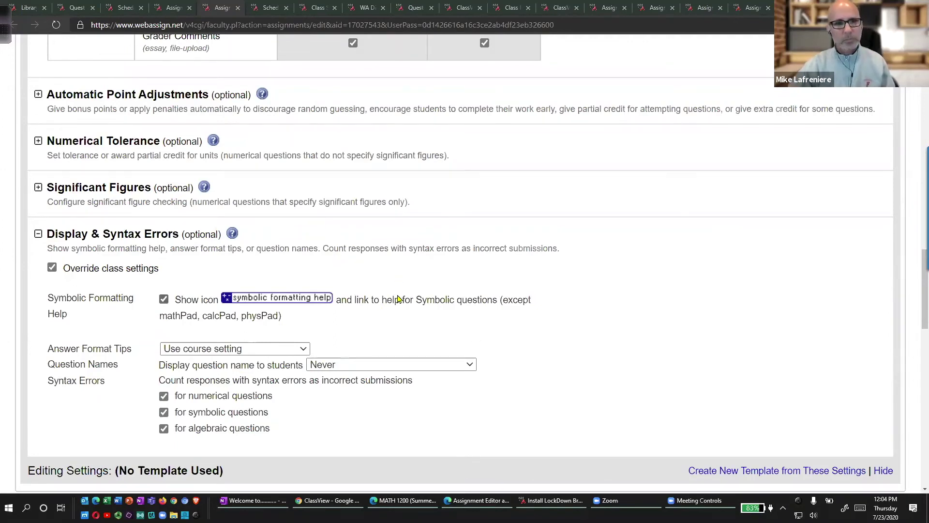
scroll(399, 302, down, 1)
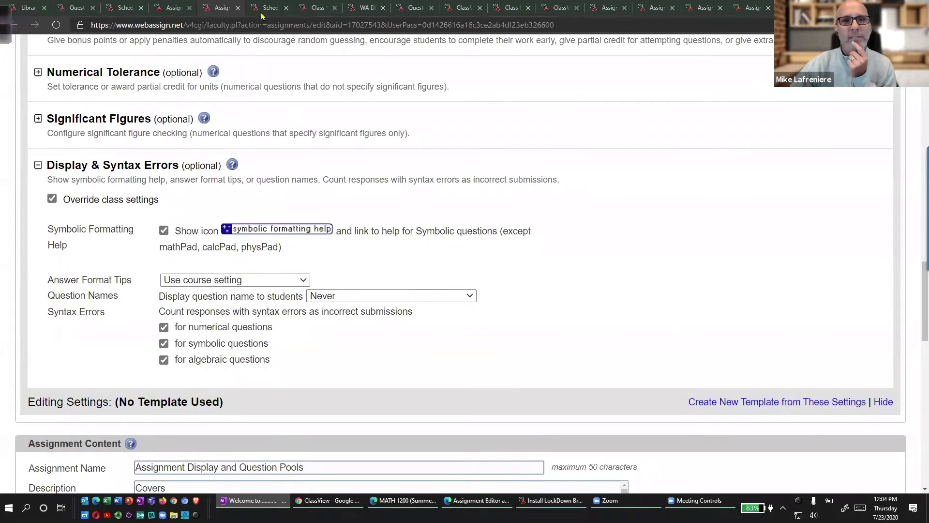
Switch to the demo class's student view and scroll down the assignment list.
click(304, 11)
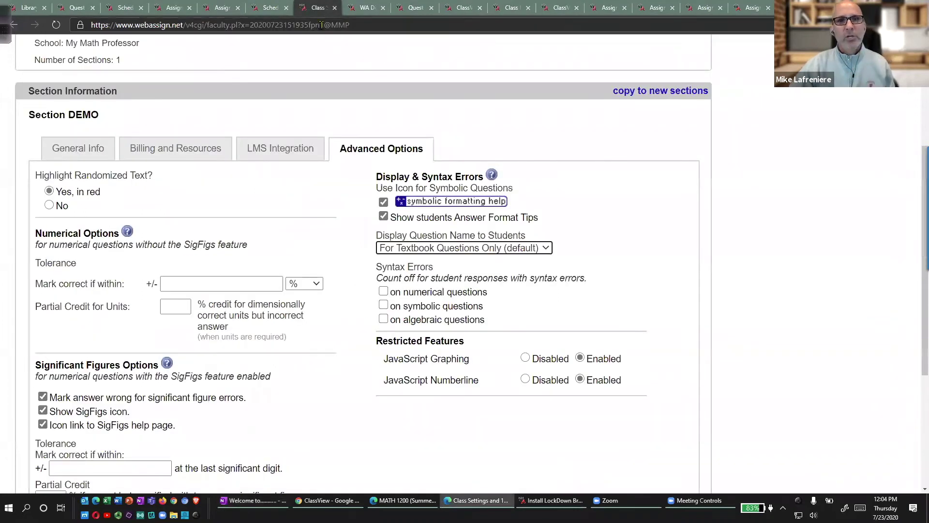
click(366, 8)
scroll(320, 291, down, 7)
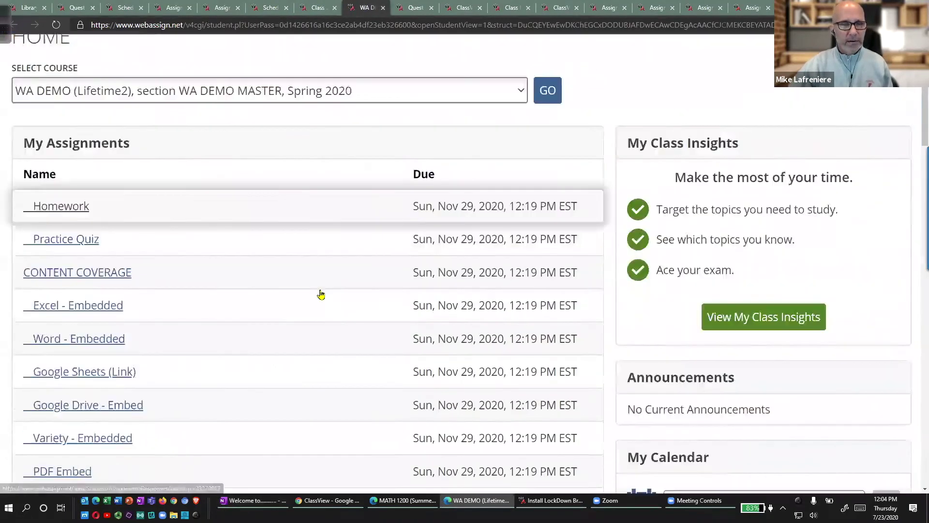
scroll(319, 291, down, 4)
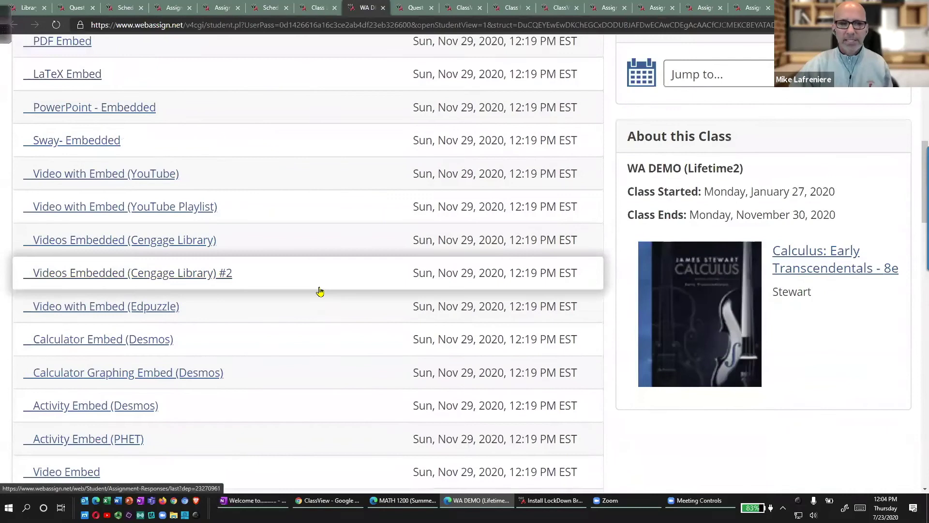
scroll(320, 291, down, 1)
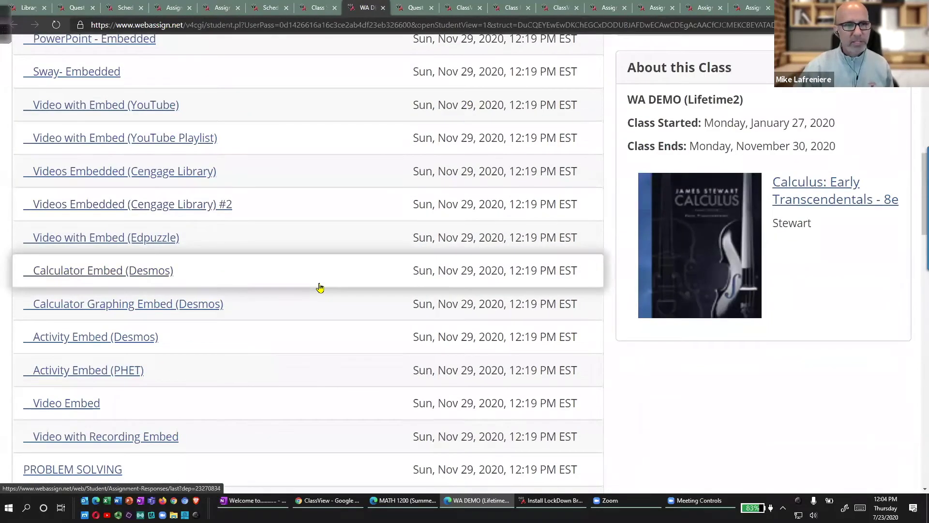
scroll(208, 329, down, 2)
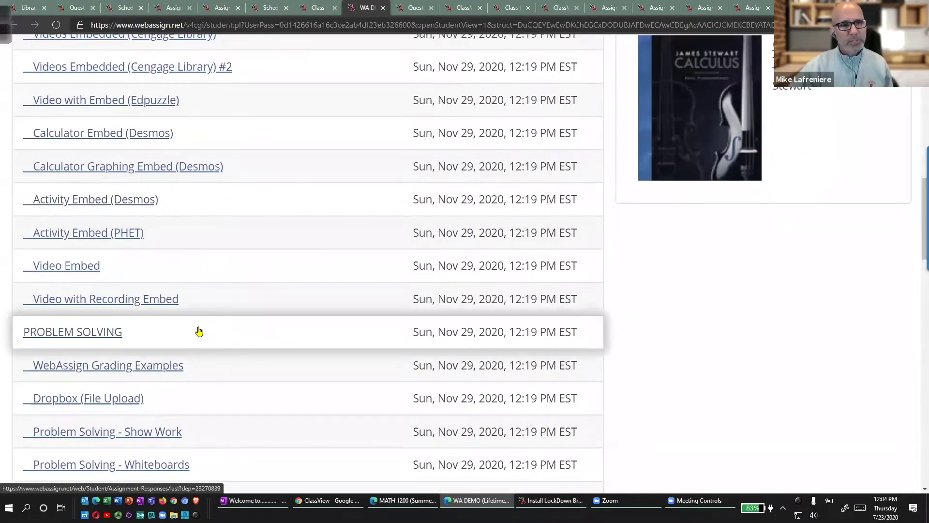
scroll(170, 340, down, 2)
scroll(170, 340, down, 1)
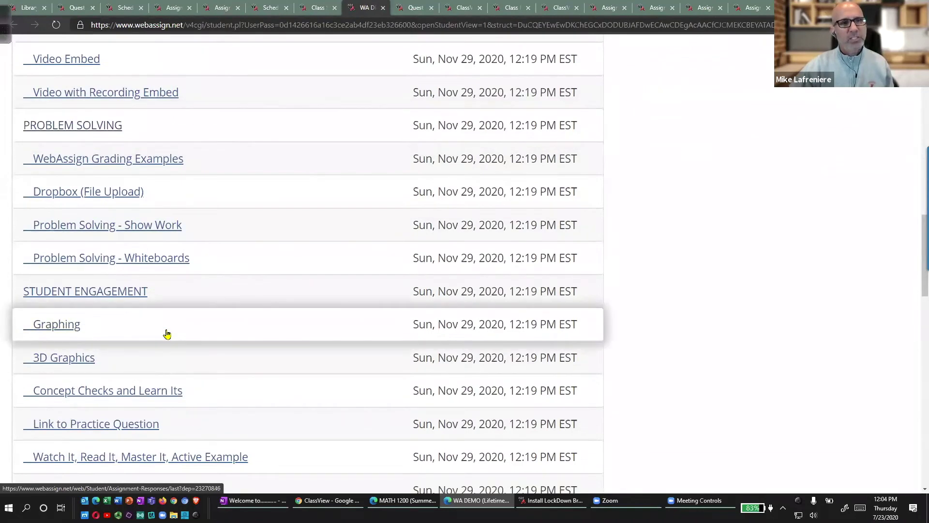
Scroll back to the Problem Solving section and circle 'Problem Solving - Show Work'.
scroll(167, 334, up, 3)
scroll(167, 334, up, 3)
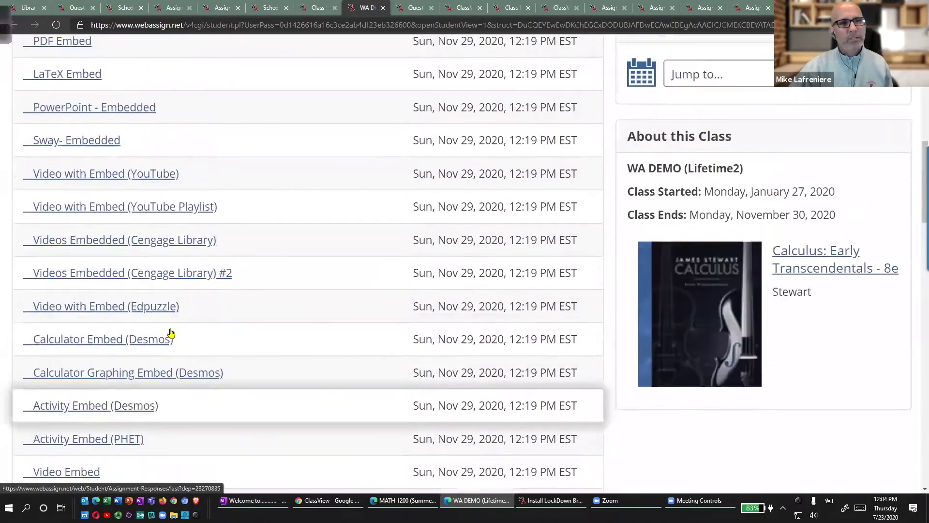
scroll(159, 315, down, 10)
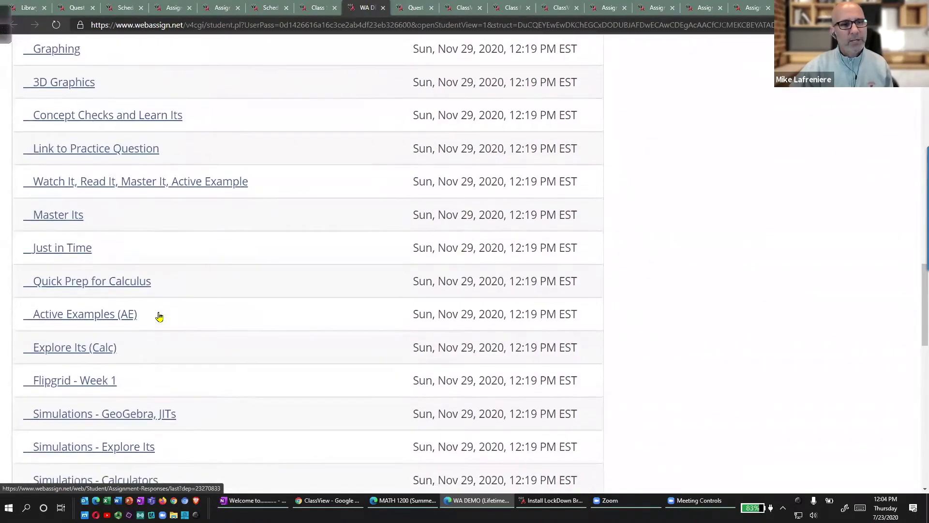
scroll(119, 332, down, 2)
scroll(120, 332, up, 6)
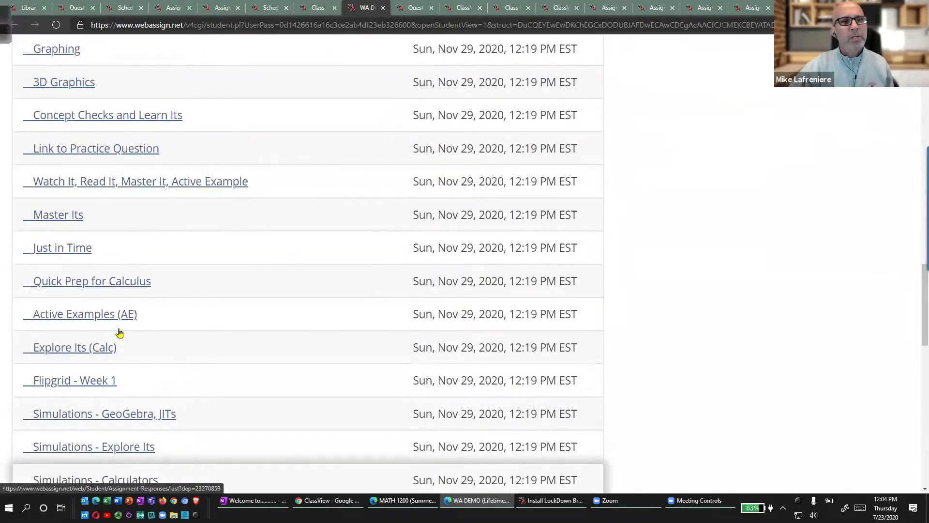
mouse_move(154, 208)
mouse_down()
mouse_move(93, 259)
mouse_move(122, 190)
mouse_up()
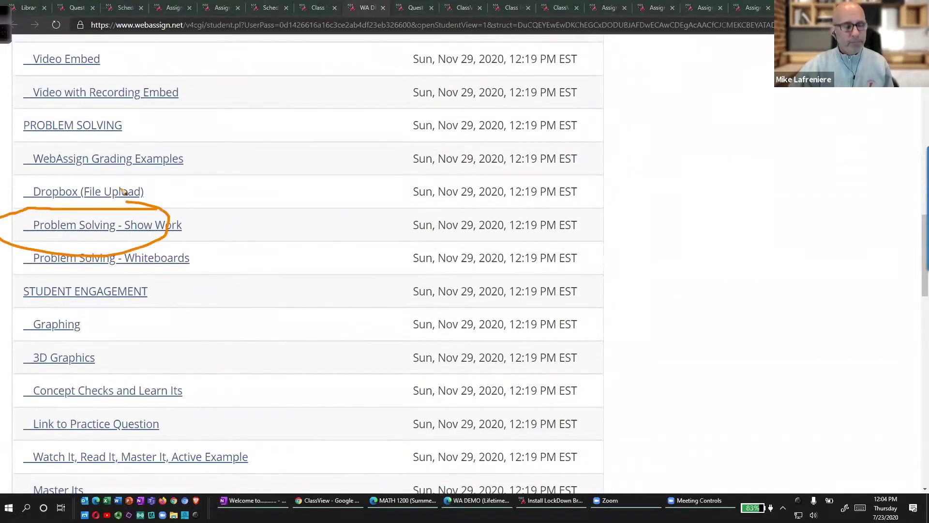
Open Problem Solving - Show Work as a student and scroll down to Show My Work.
click(147, 233)
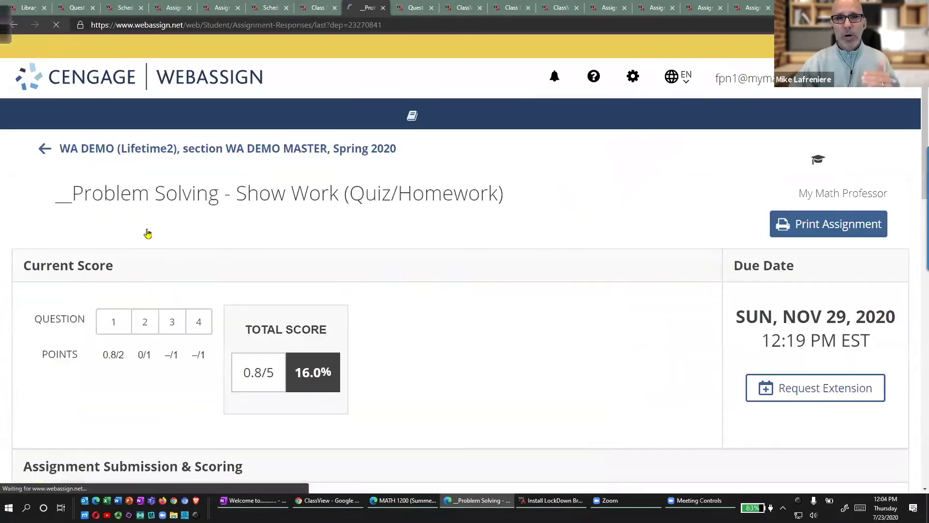
scroll(580, 237, down, 5)
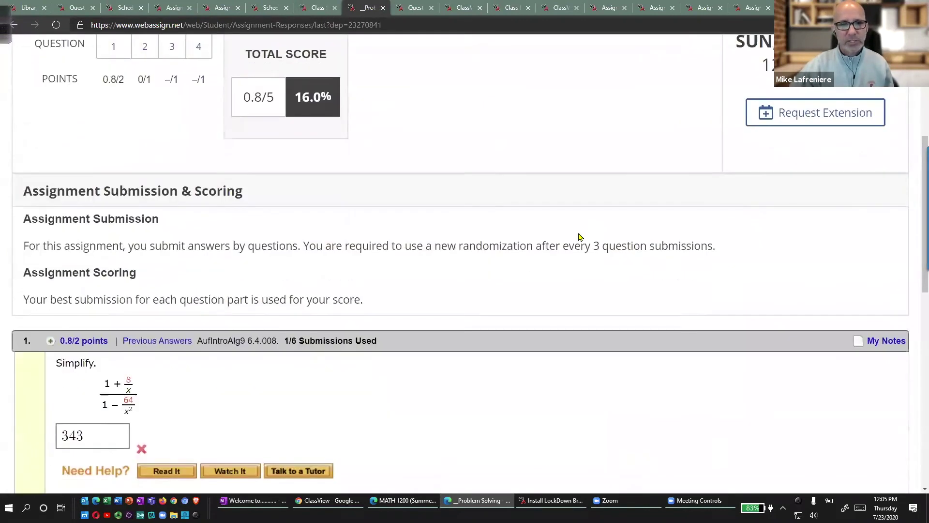
scroll(580, 237, down, 3)
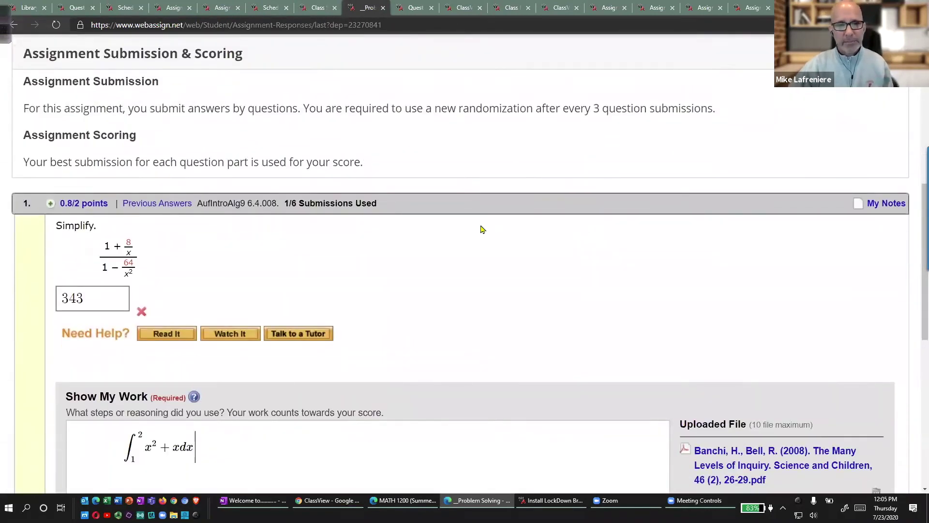
scroll(271, 313, down, 2)
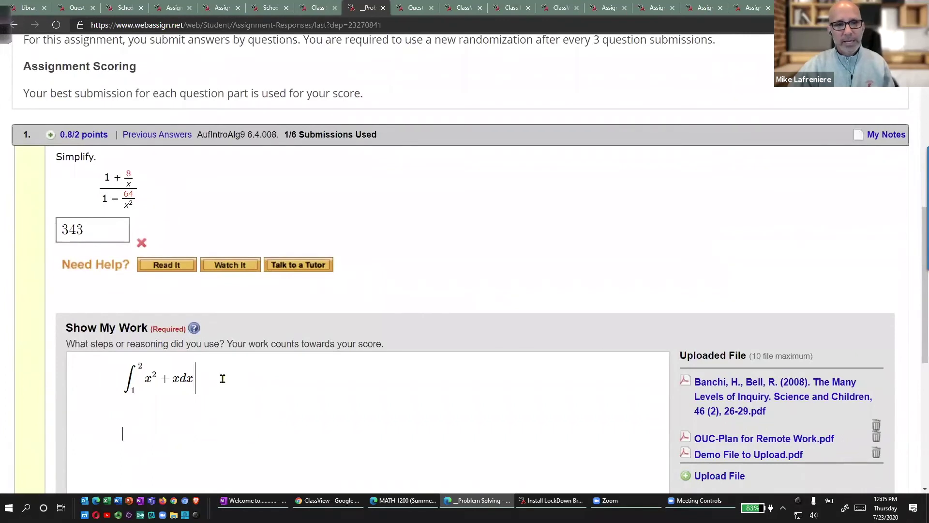
Enter 'asdfasdf' before question 1's integral in Show My Work and submit the answer.
click(227, 380)
scroll(233, 409, down, 5)
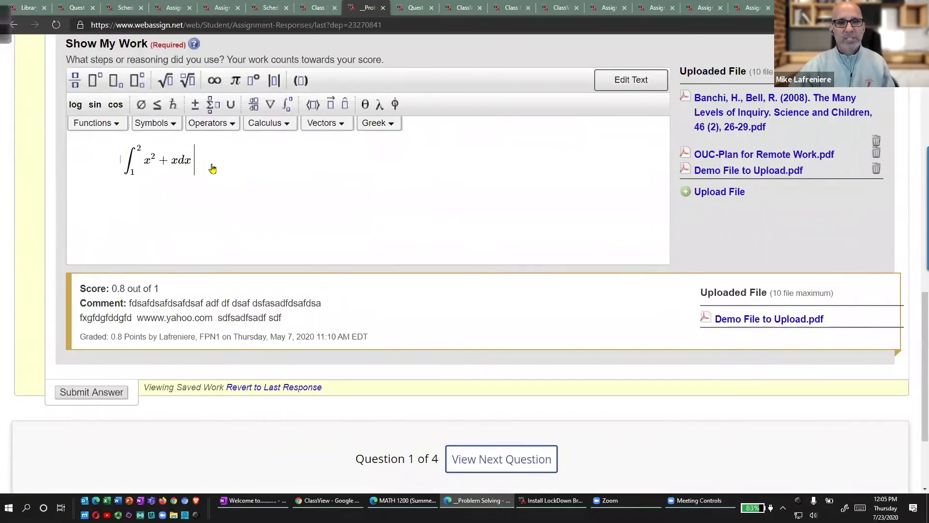
text(asdfasdf)
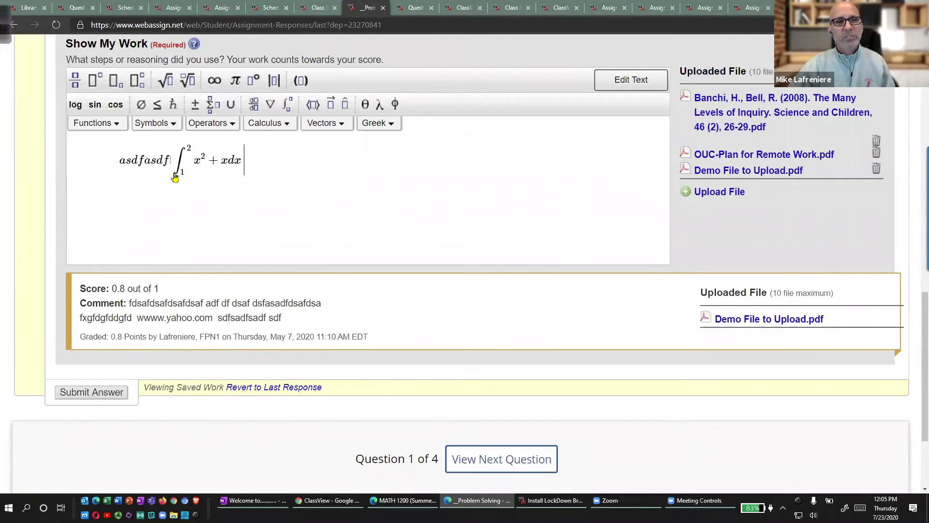
click(102, 390)
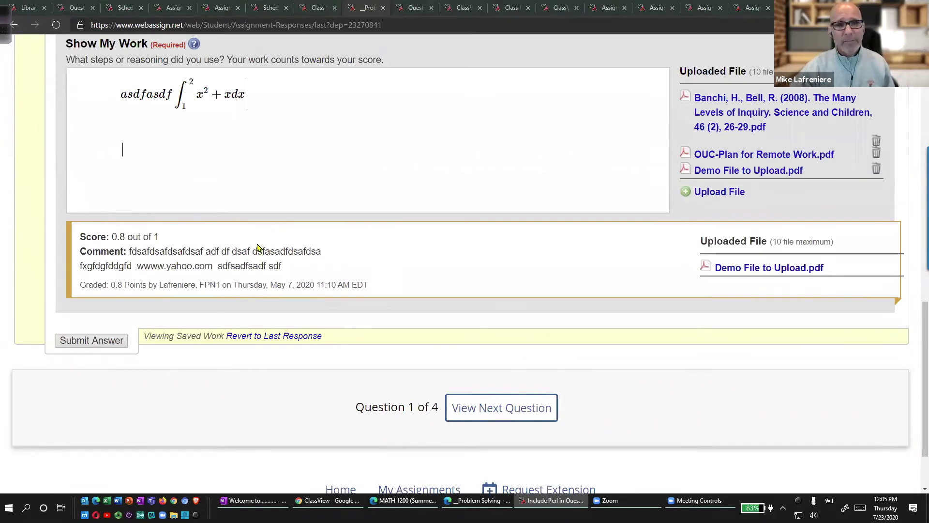
scroll(346, 271, up, 5)
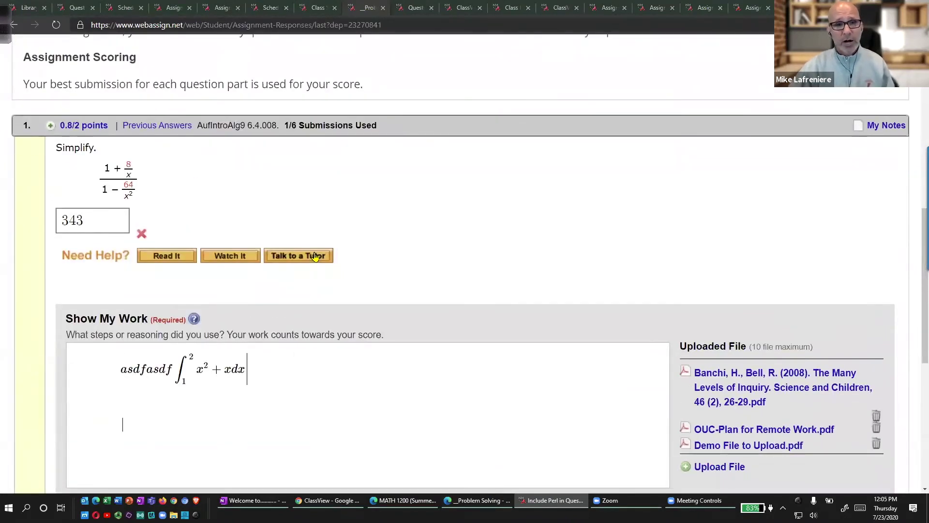
scroll(484, 256, down, 3)
mouse_move(649, 203)
mouse_down()
mouse_move(806, 251)
mouse_move(789, 244)
mouse_up()
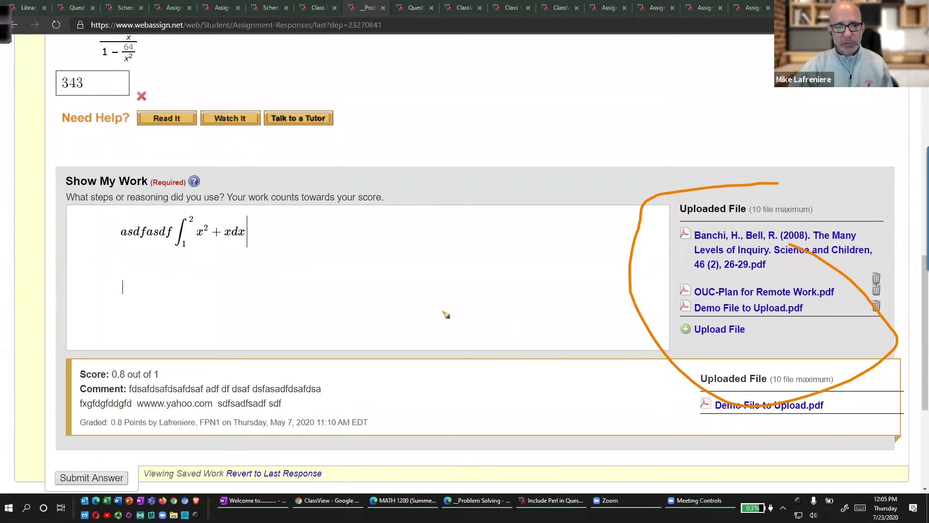
mouse_move(111, 353)
mouse_down()
mouse_move(189, 399)
mouse_move(123, 353)
mouse_up()
mouse_move(270, 280)
mouse_down()
mouse_move(206, 322)
mouse_move(190, 346)
mouse_up()
mouse_move(189, 325)
mouse_down()
mouse_move(187, 348)
mouse_move(208, 339)
mouse_up()
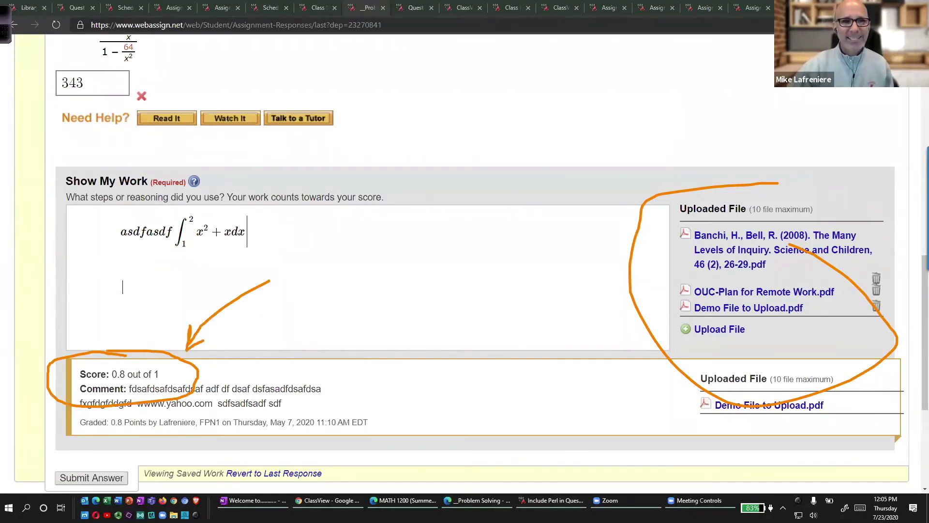
drag(161, 98, 194, 84)
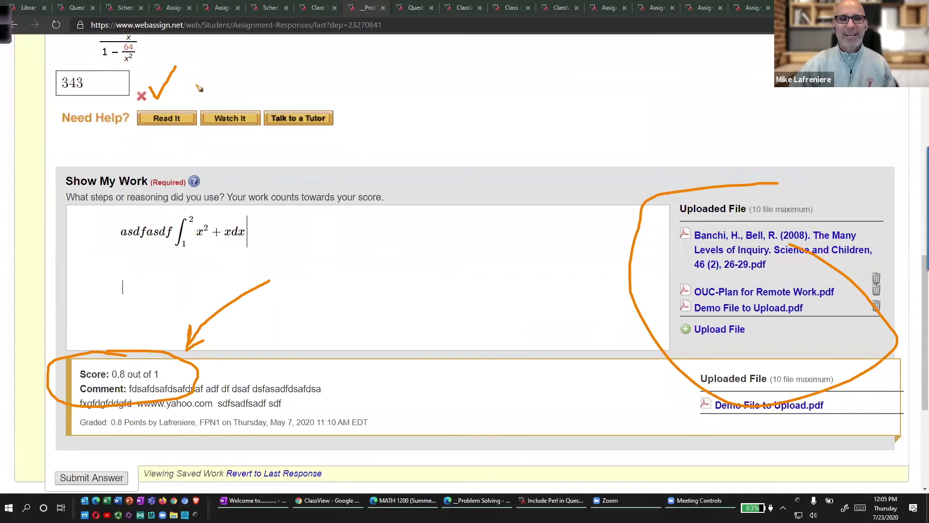
mouse_move(70, 63)
mouse_down()
mouse_move(46, 63)
mouse_move(154, 82)
mouse_move(62, 57)
mouse_up()
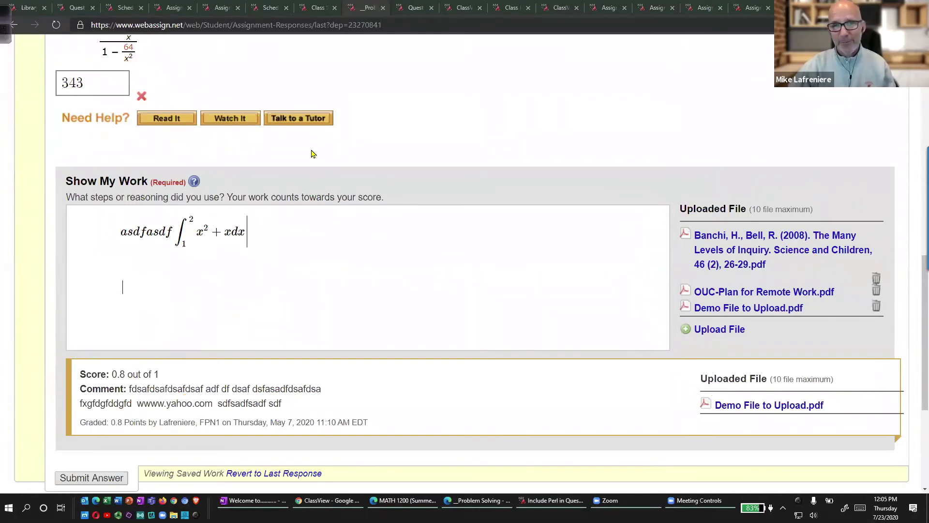
scroll(314, 188, up, 10)
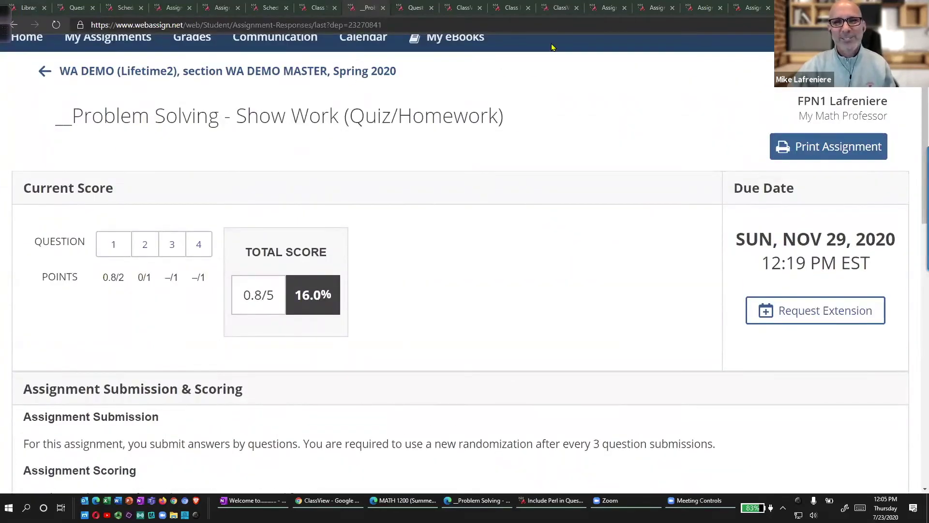
Cycle through the open browser tabs to reach the demo class assignment list.
click(319, 7)
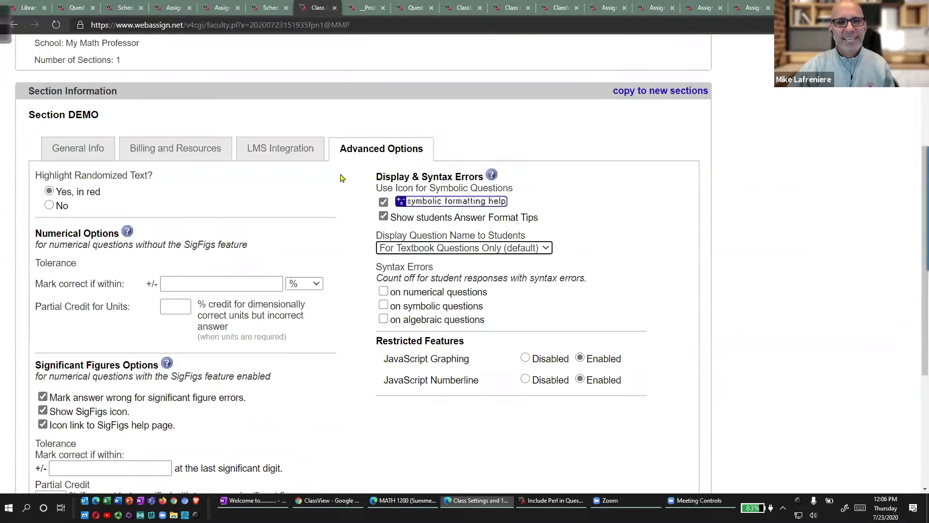
click(417, 7)
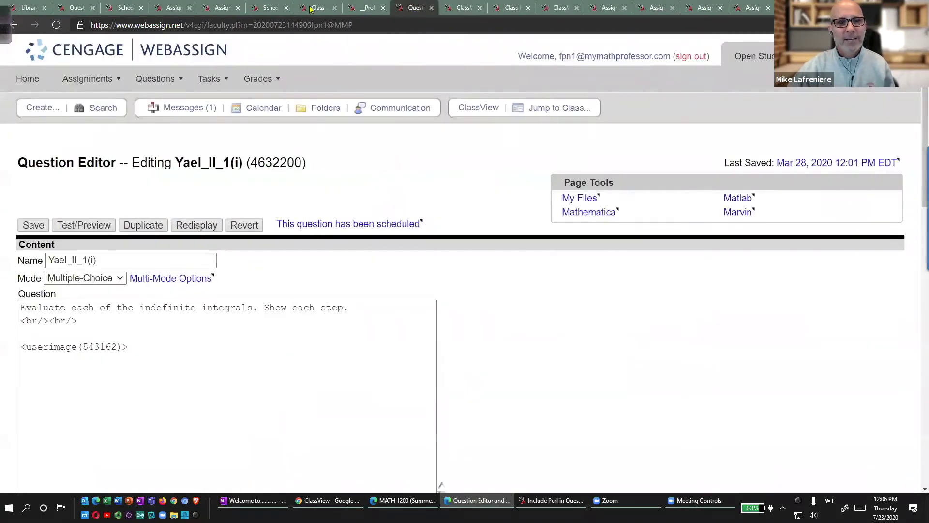
click(314, 7)
click(14, 25)
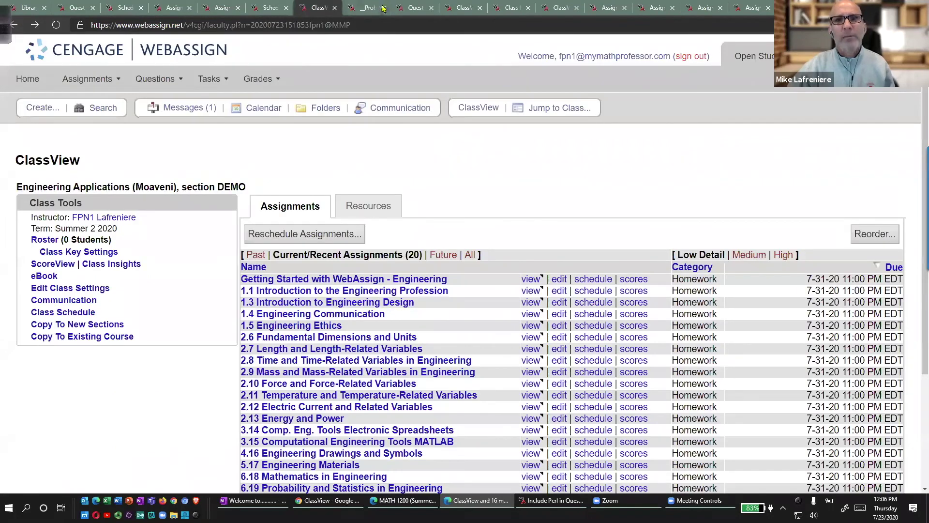
click(371, 8)
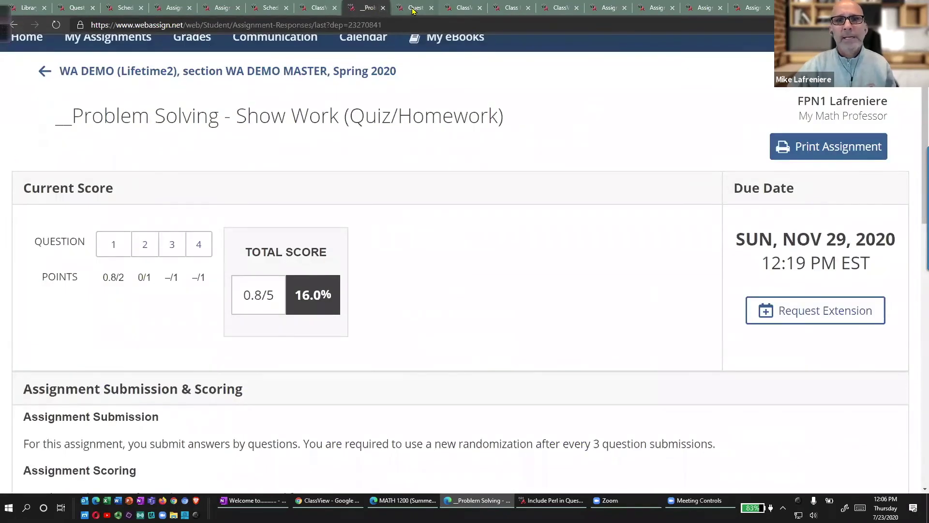
click(415, 8)
click(464, 7)
Highlight the Dropbox and Problem Solving rows, then edit Problem Solving - Show Work.
scroll(378, 290, down, 4)
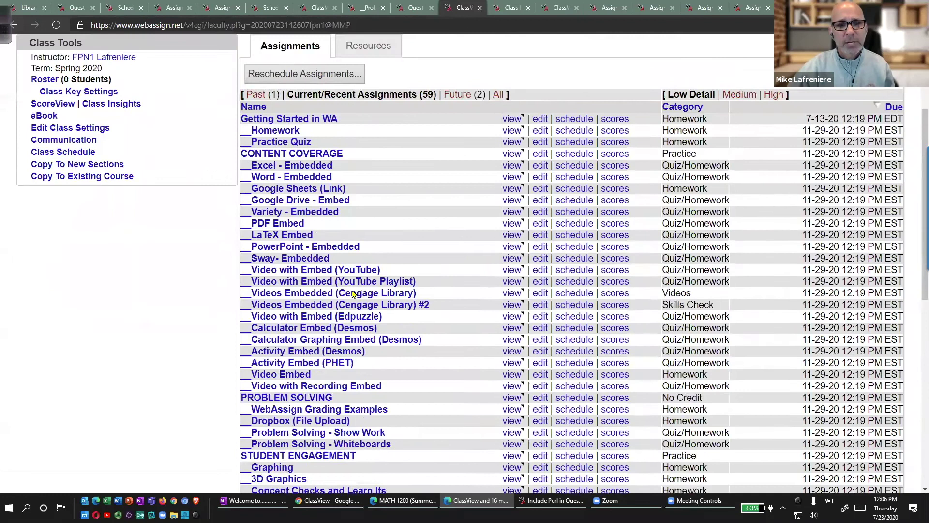
scroll(353, 293, down, 4)
mouse_move(312, 240)
mouse_down()
mouse_move(333, 267)
mouse_move(261, 231)
mouse_up()
key(Escape)
click(541, 249)
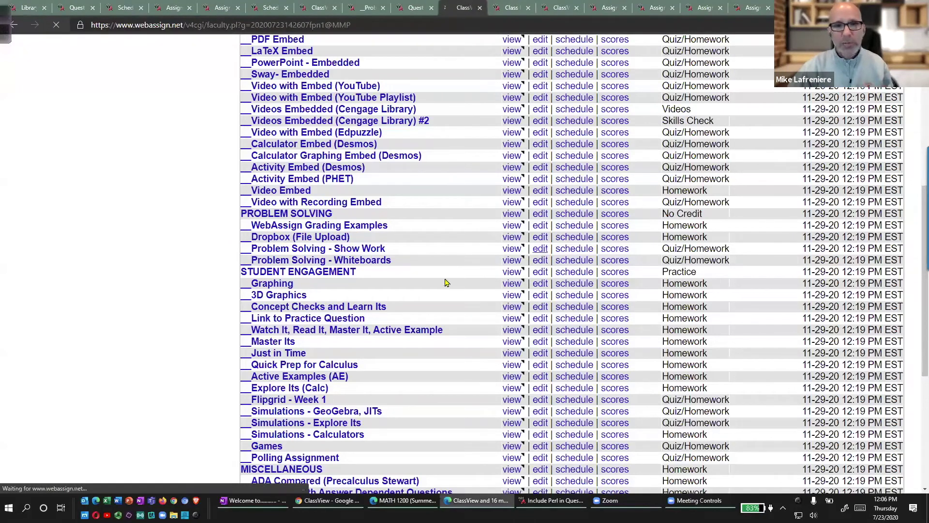
scroll(442, 281, down, 10)
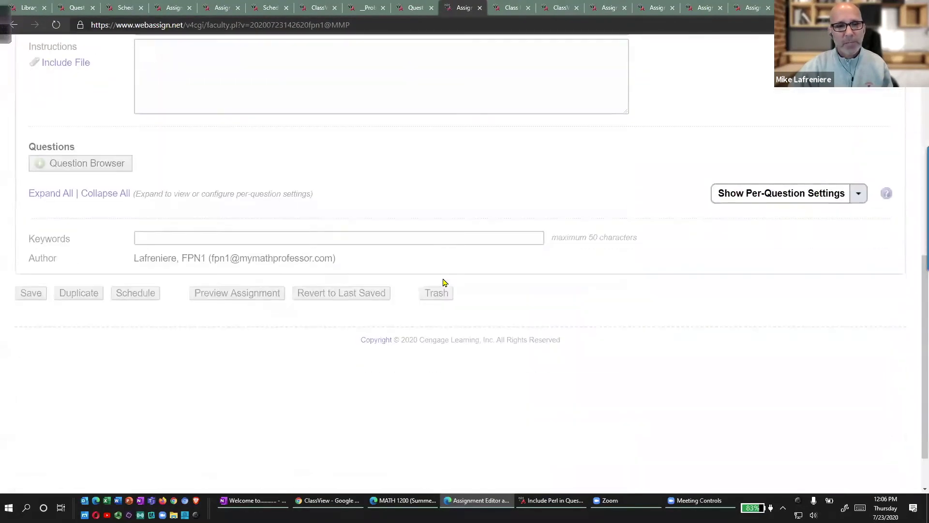
Open question 1's Conditional Points: 5% added for answers over 96 hours early.
scroll(438, 278, down, 1)
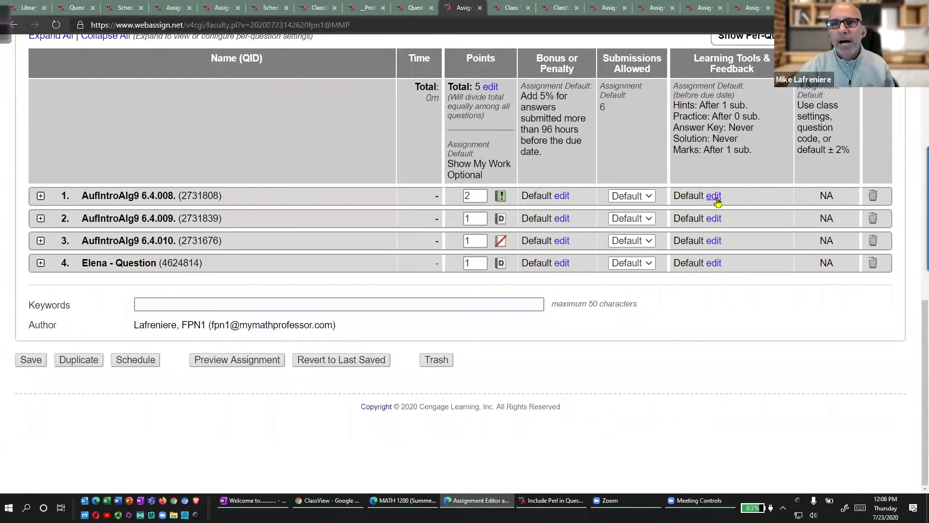
click(562, 199)
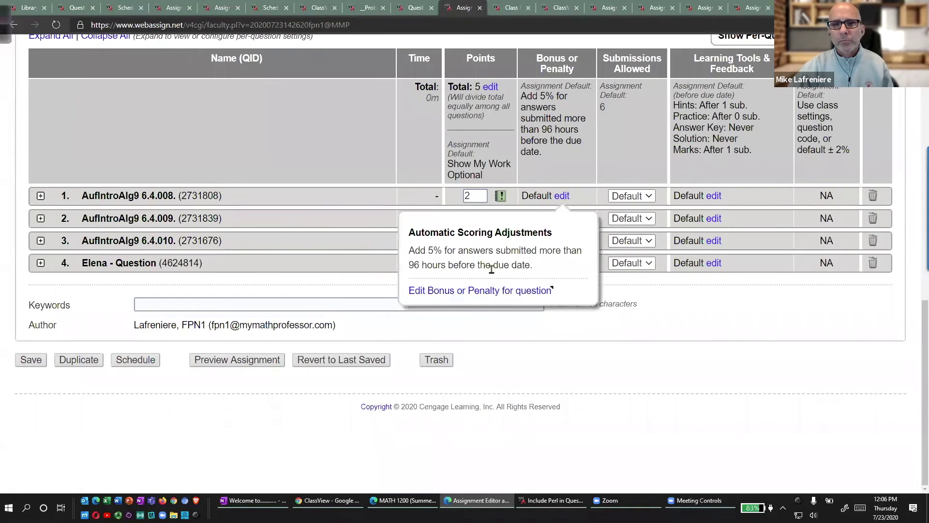
click(459, 291)
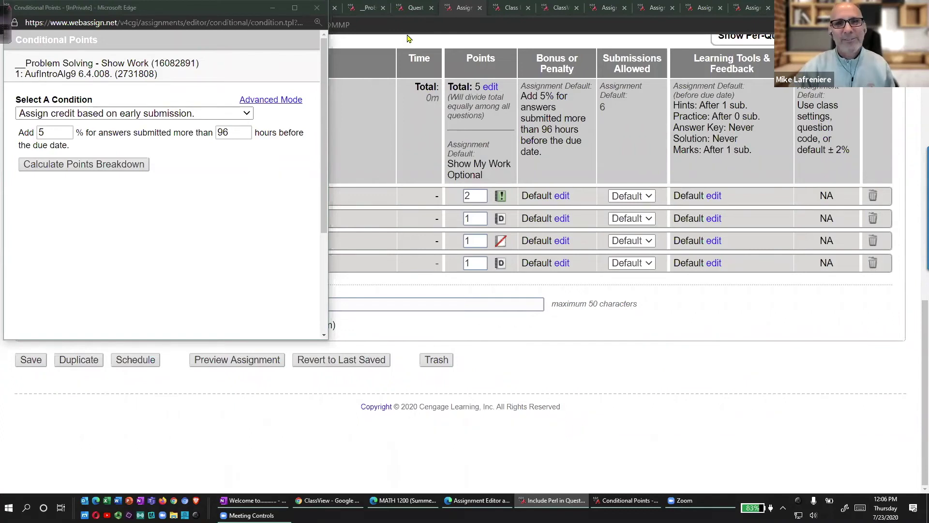
Open Exam #1-First Allowance in the assignment editor from ClassView and scroll through it.
click(412, 500)
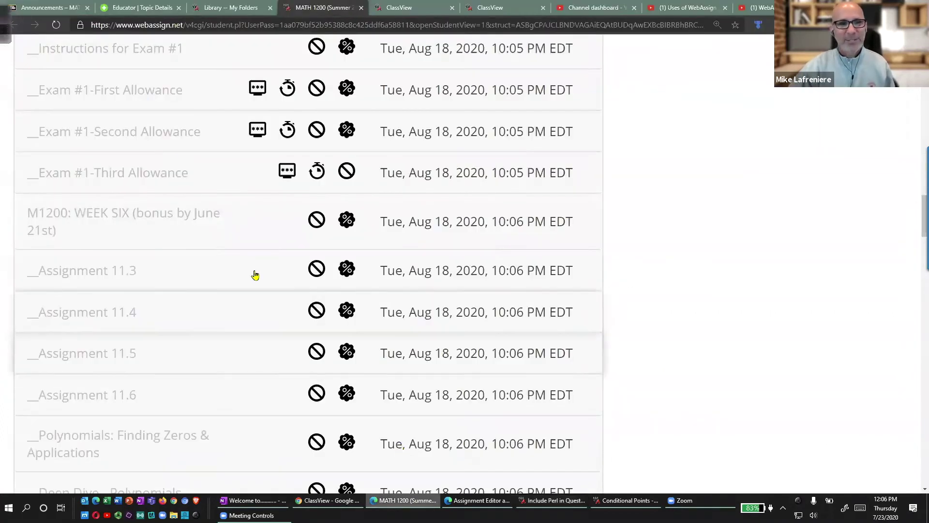
key(ctrl+Tab)
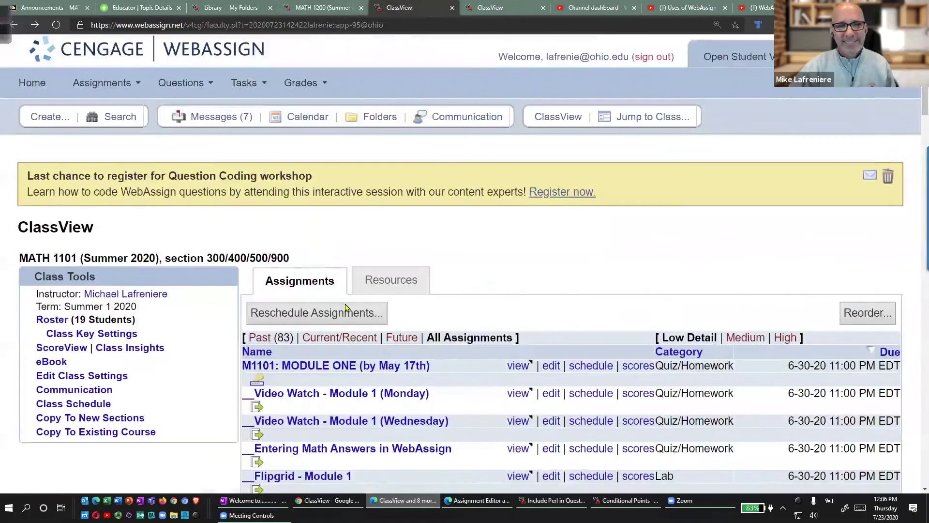
scroll(581, 175, down, 15)
click(551, 177)
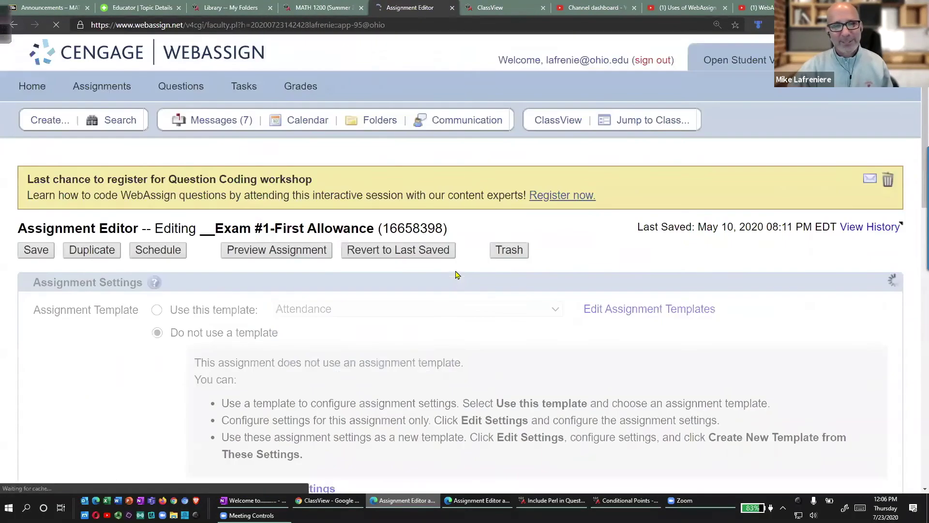
scroll(455, 274, down, 6)
scroll(452, 277, down, 11)
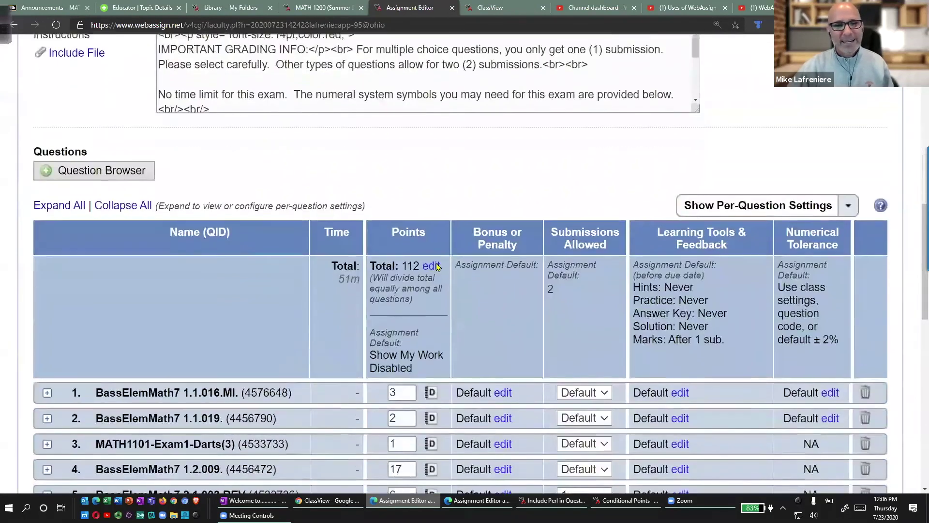
scroll(435, 267, down, 5)
scroll(435, 266, down, 4)
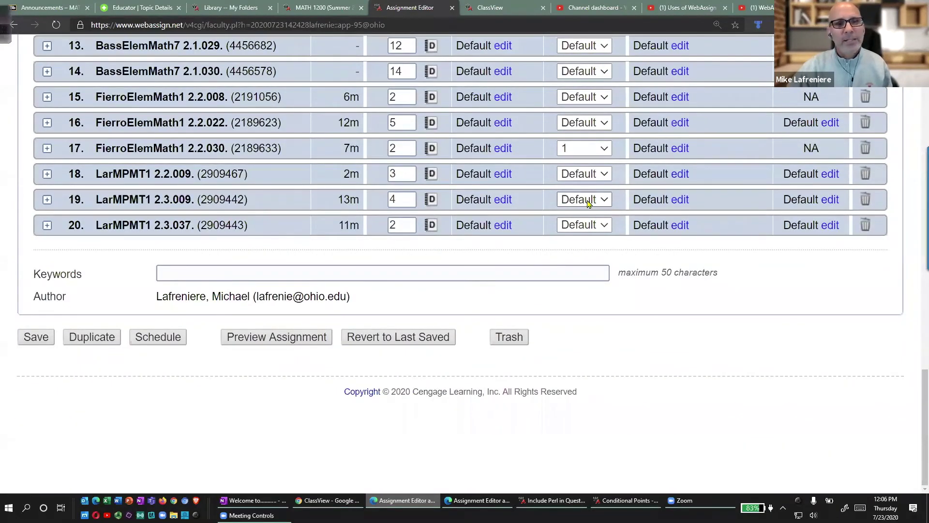
scroll(544, 208, up, 10)
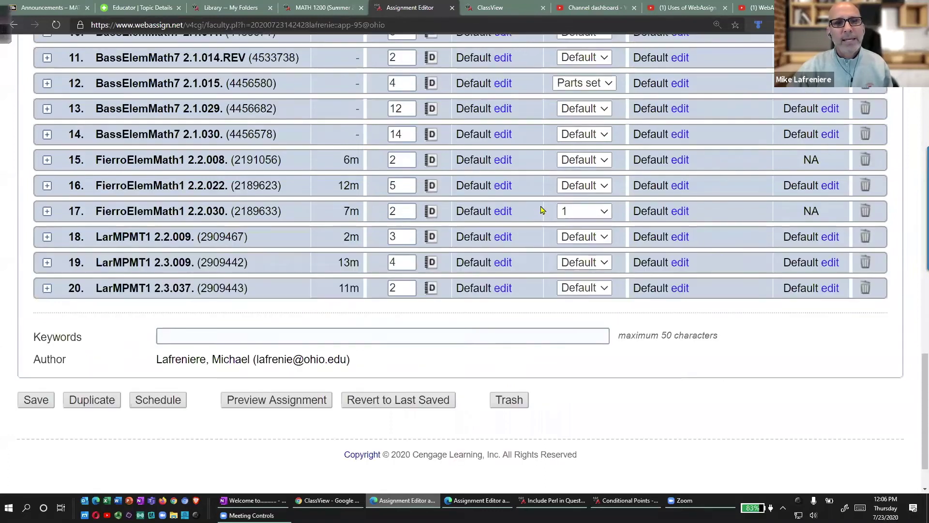
Return to ClassView and open Exam #3-First Allowance for editing.
key(alt+Left)
scroll(403, 279, down, 15)
scroll(402, 281, down, 3)
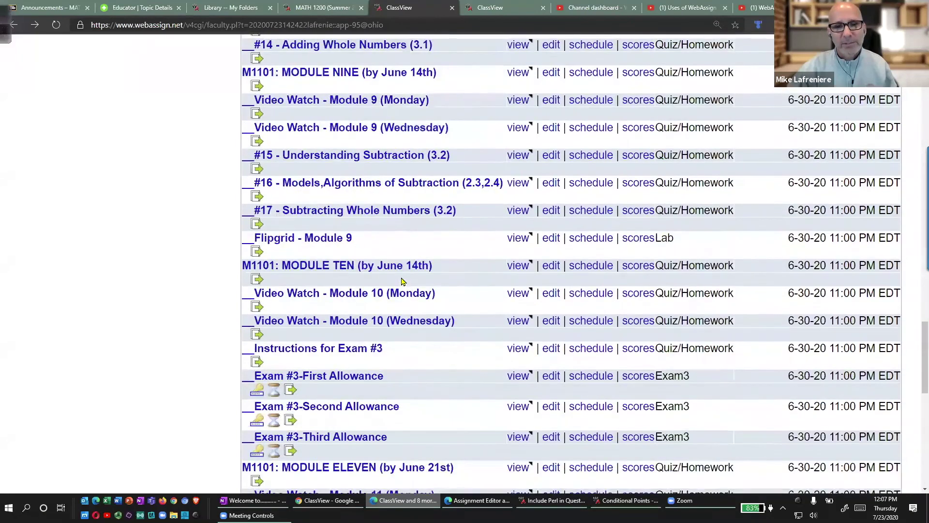
click(557, 378)
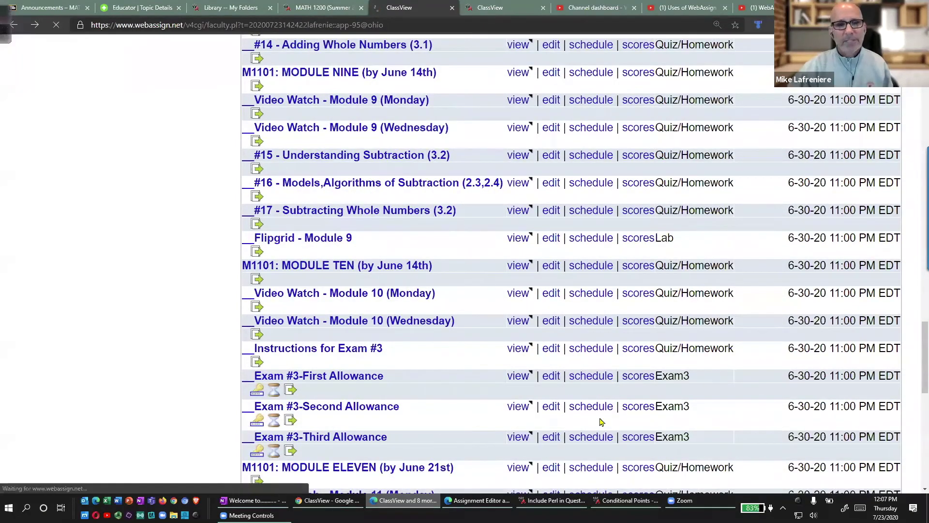
Mark questions 16–18 bonus settings and open question 16's 0 * $POINTS formula.
scroll(444, 329, down, 15)
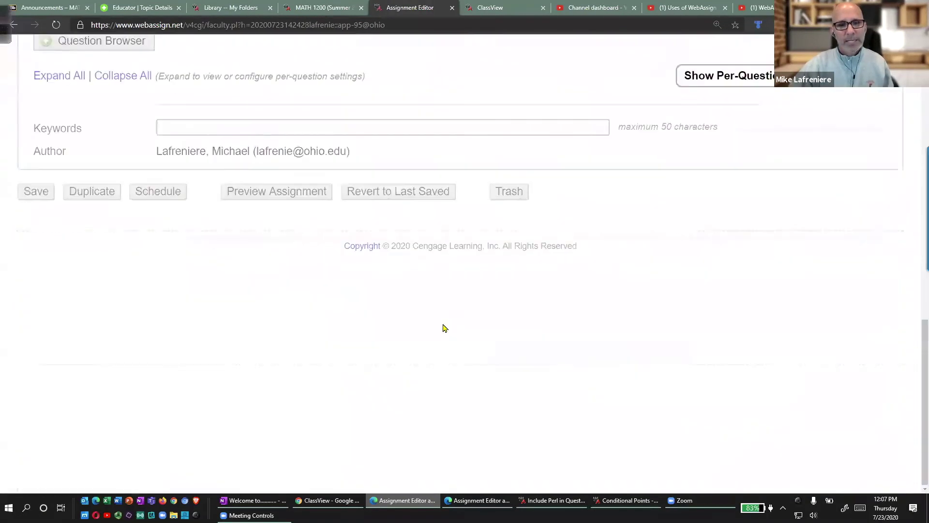
scroll(444, 329, down, 10)
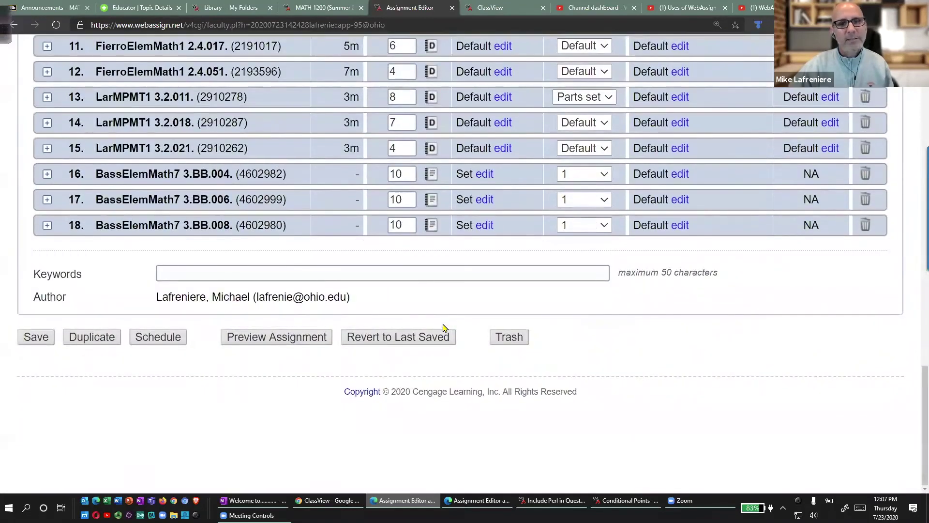
mouse_move(499, 148)
mouse_down()
mouse_move(437, 258)
mouse_move(549, 156)
mouse_move(488, 150)
mouse_up()
key(Escape)
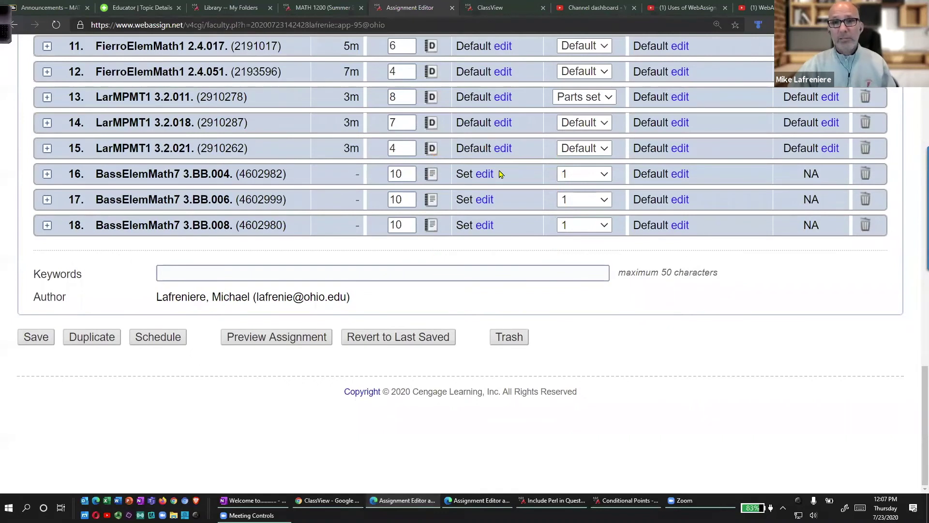
click(484, 175)
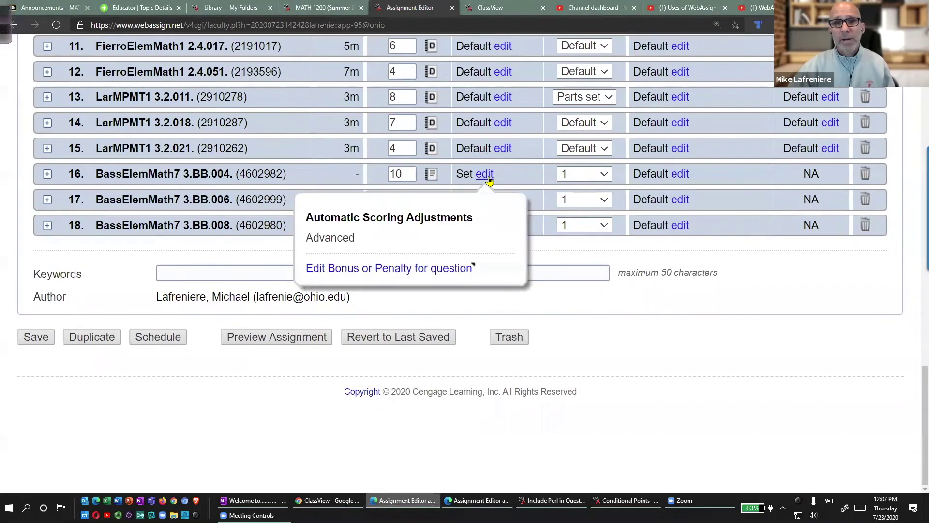
click(381, 268)
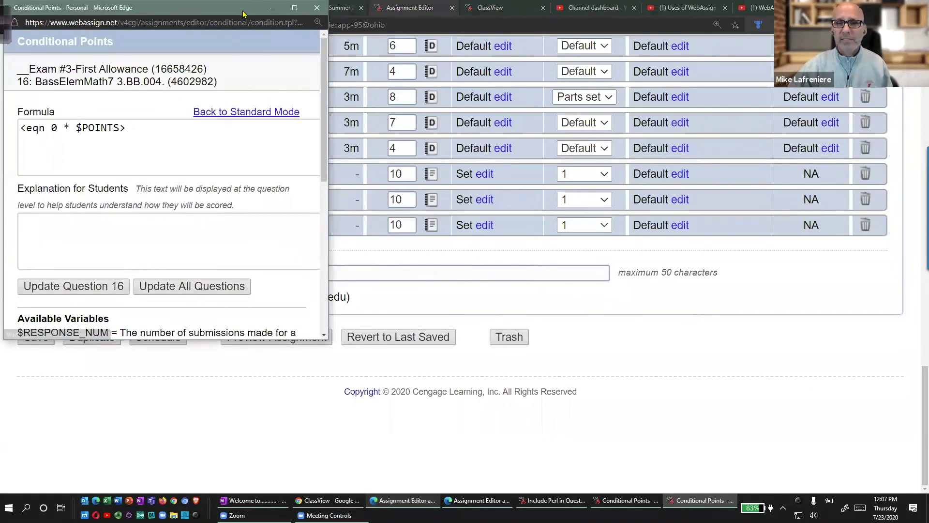
Move the Conditional Points window aside and mark the 0 in its formula.
drag(243, 13, 241, 99)
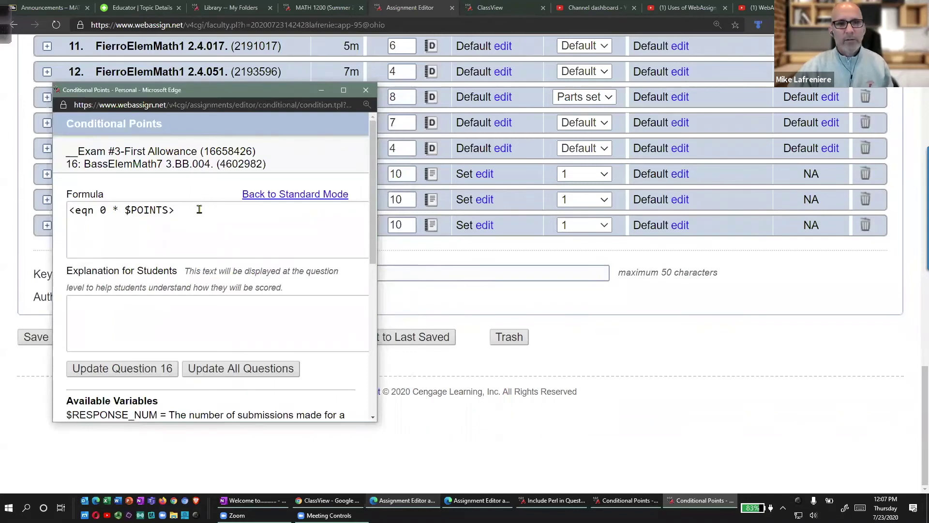
mouse_move(174, 190)
mouse_down()
mouse_move(68, 193)
mouse_move(155, 233)
mouse_move(196, 200)
mouse_move(167, 192)
mouse_up()
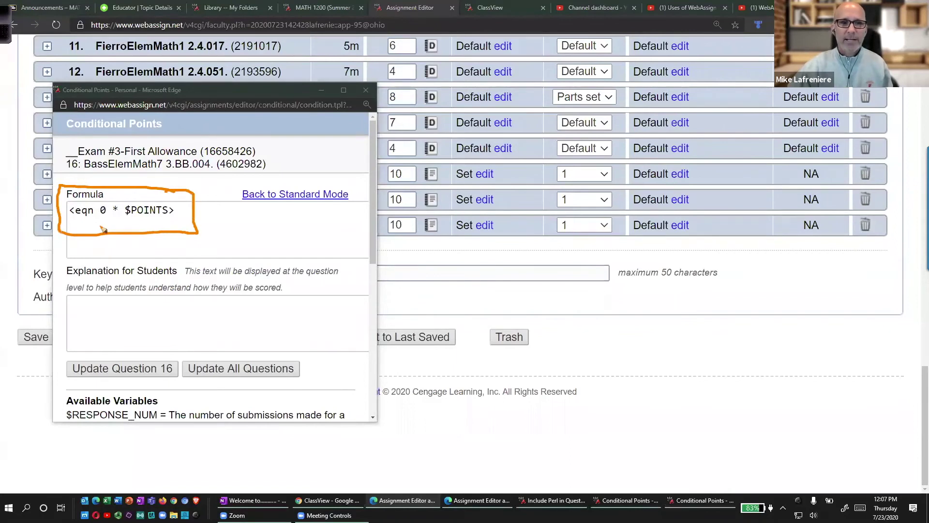
drag(98, 222, 127, 223)
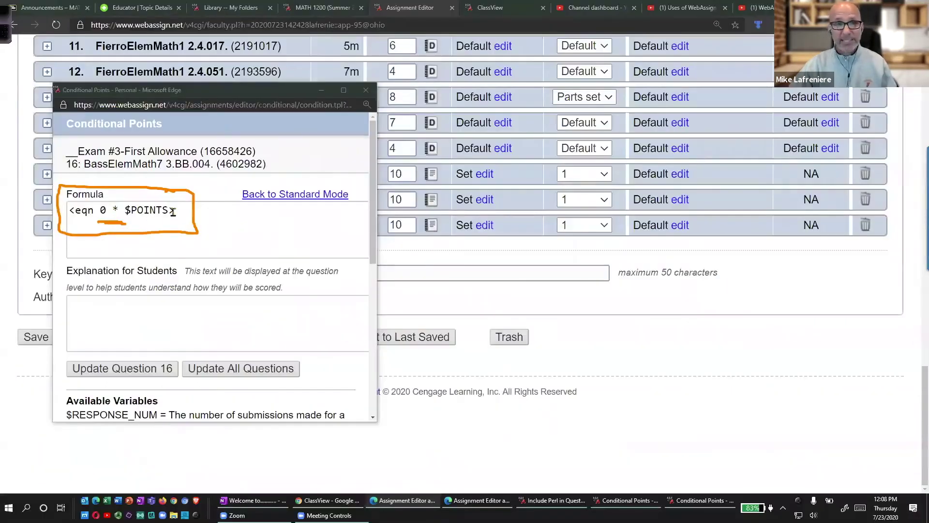
Select the formula text and bring up the Advanced Conditional Points help example.
click(176, 209)
drag(176, 209, 73, 208)
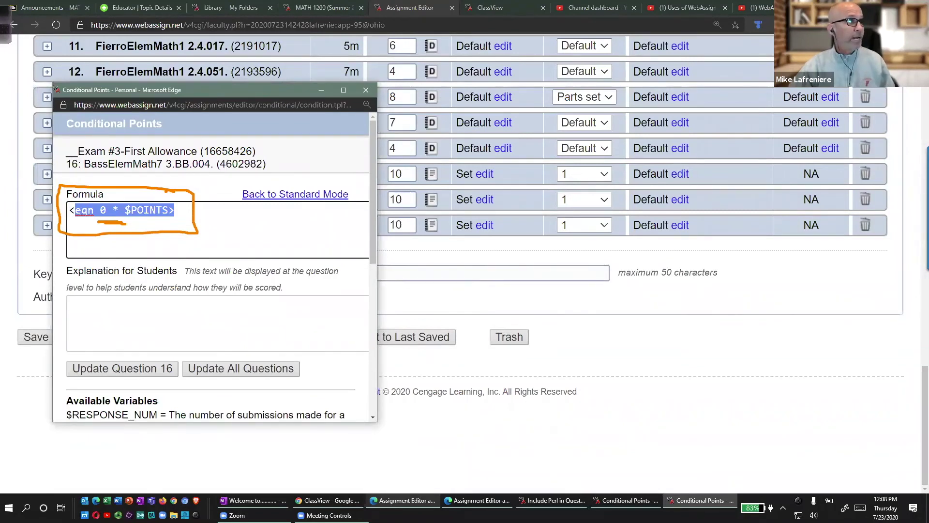
key(alt+Tab)
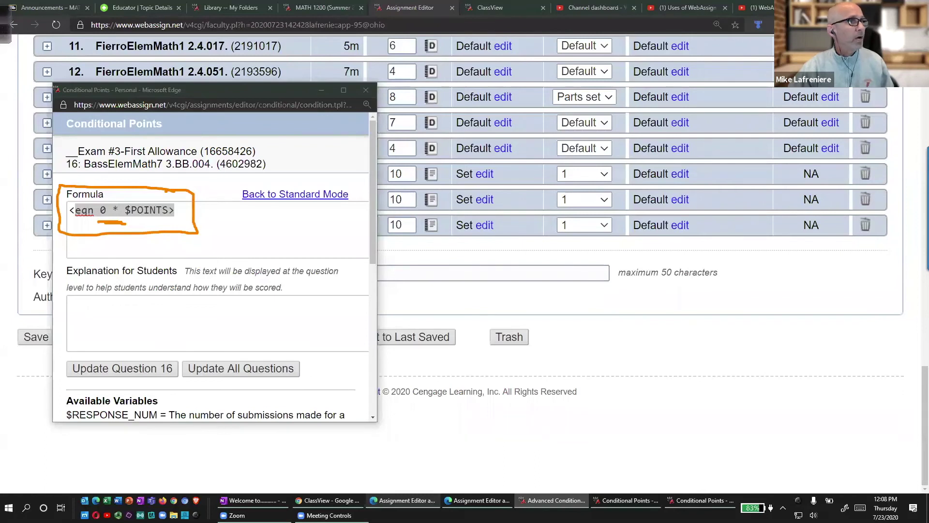
key(alt+Tab)
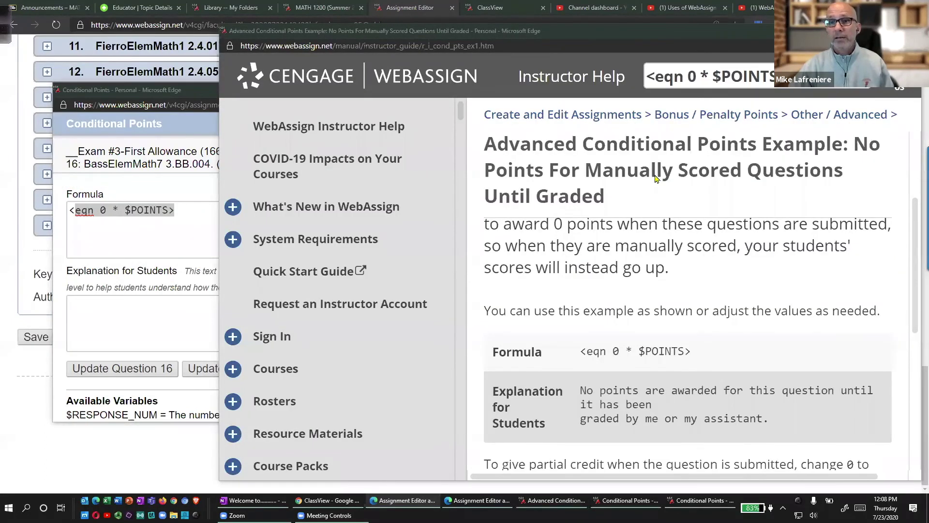
Maximize the help example, mark 'Graded' in its title, then return to the formula window.
key(super+Up)
mouse_move(342, 96)
mouse_down()
mouse_move(375, 166)
mouse_move(840, 163)
mouse_move(454, 97)
mouse_move(341, 97)
mouse_up()
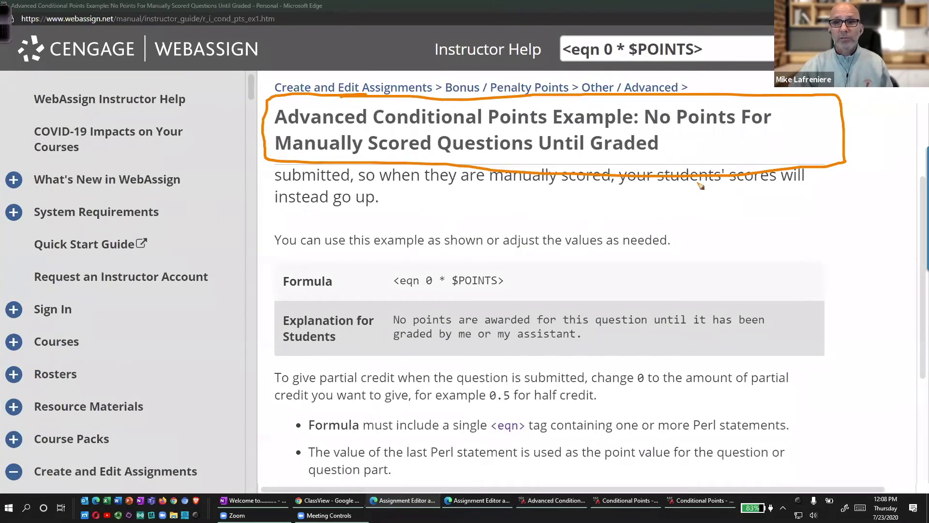
drag(697, 145, 735, 131)
mouse_move(670, 23)
mouse_down()
mouse_move(620, 27)
mouse_move(713, 75)
mouse_move(662, 24)
mouse_move(629, 26)
mouse_up()
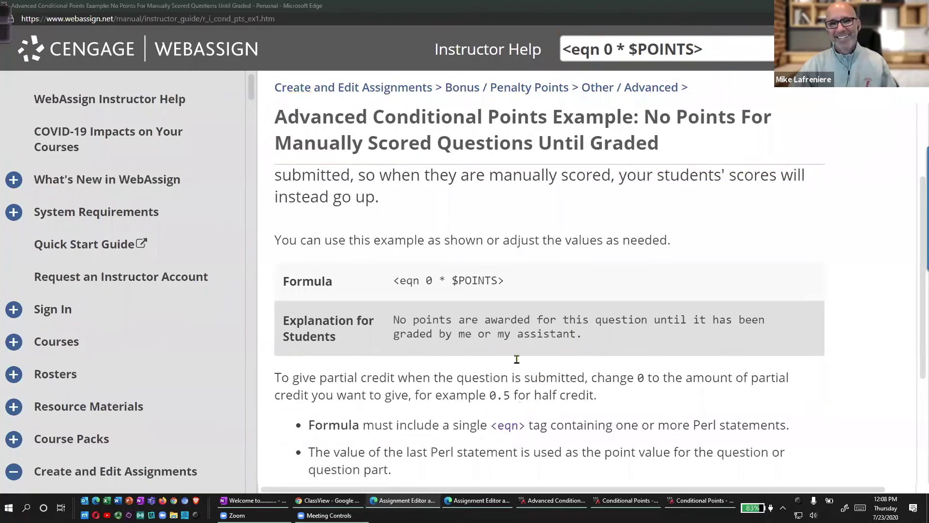
scroll(517, 358, down, 3)
scroll(612, 303, up, 4)
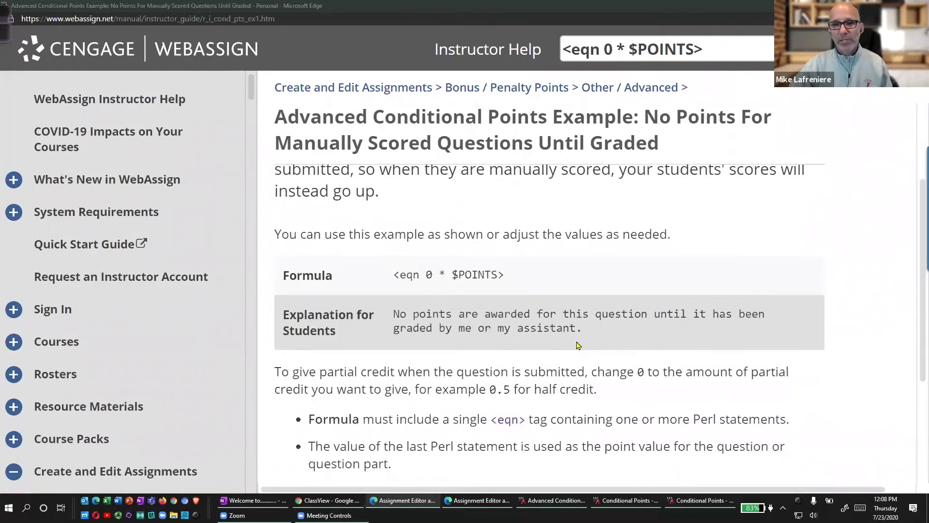
scroll(768, 152, down, 2)
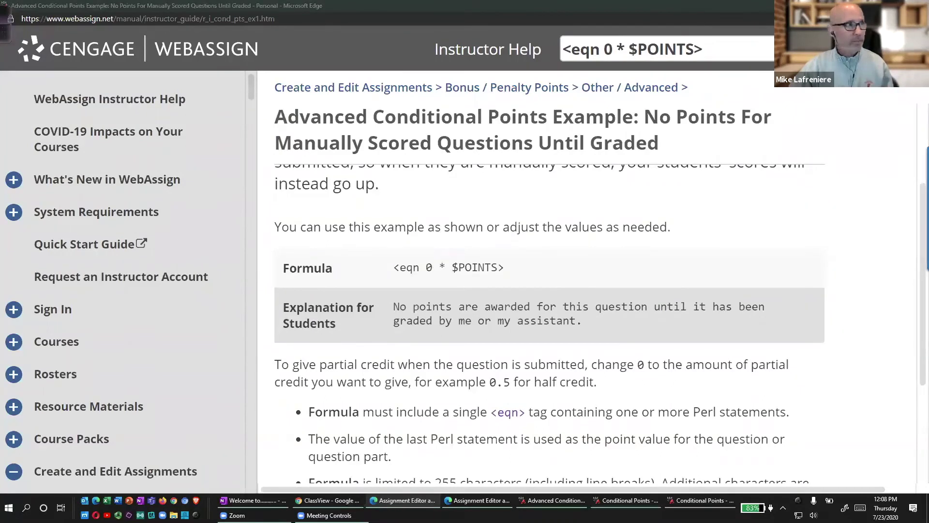
key(alt+Tab)
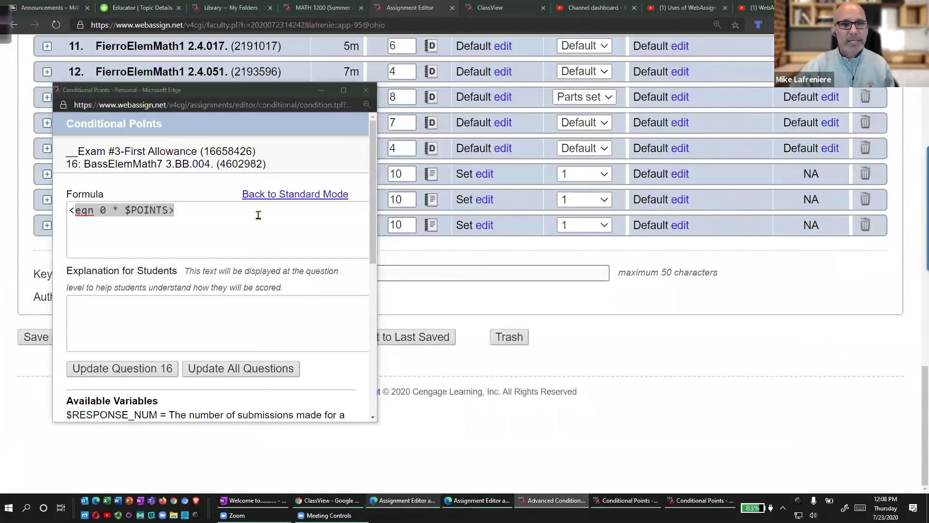
Close the Conditional Points window and mark questions 16–18 and the Bonus or Penalty column.
click(365, 90)
mouse_move(505, 160)
mouse_down()
mouse_move(438, 167)
mouse_move(531, 236)
mouse_up()
scroll(535, 213, up, 6)
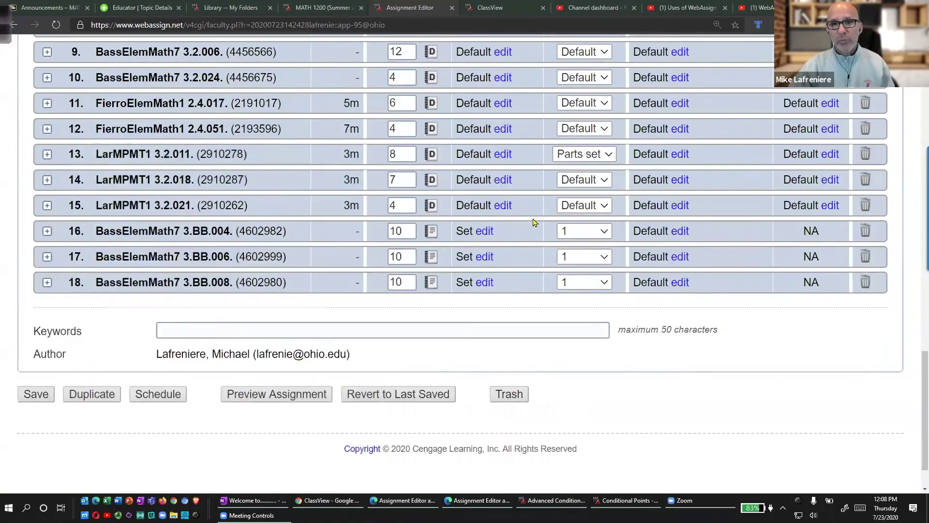
scroll(534, 223, up, 5)
mouse_move(479, 159)
mouse_down()
mouse_move(459, 170)
mouse_move(550, 161)
mouse_move(482, 158)
mouse_up()
mouse_move(768, 135)
mouse_down()
mouse_move(673, 181)
mouse_move(881, 134)
mouse_move(753, 126)
mouse_up()
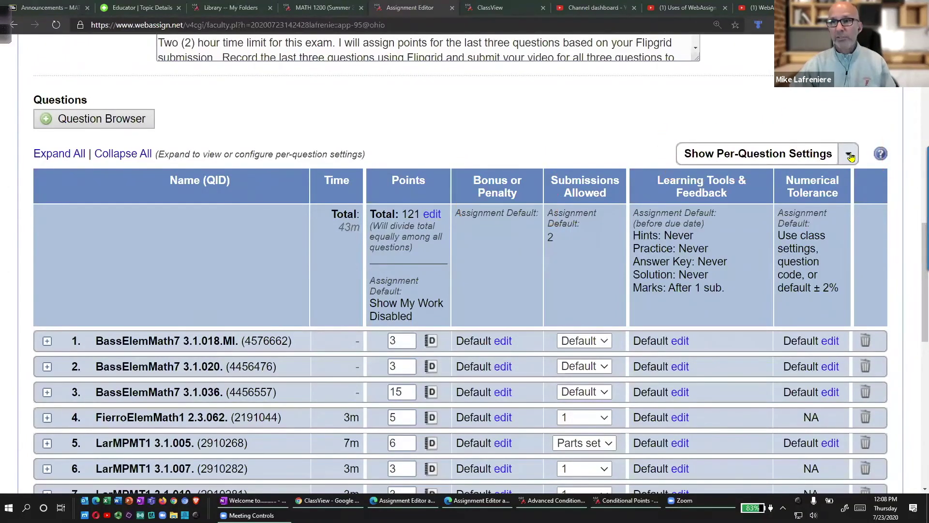
Show the per-question settings list, then mark bonus settings for questions 1, 2 and 16–18.
click(848, 155)
click(568, 138)
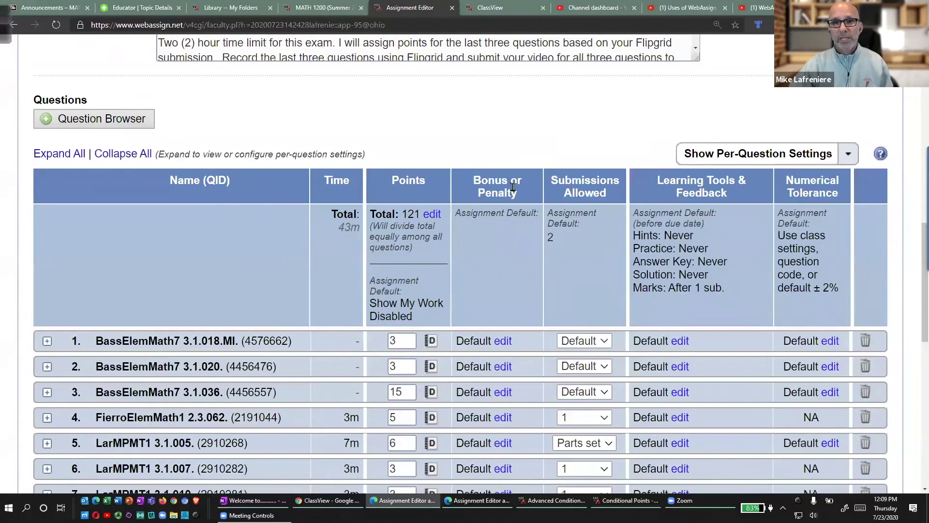
mouse_move(479, 158)
mouse_down()
mouse_move(479, 235)
mouse_move(486, 163)
mouse_up()
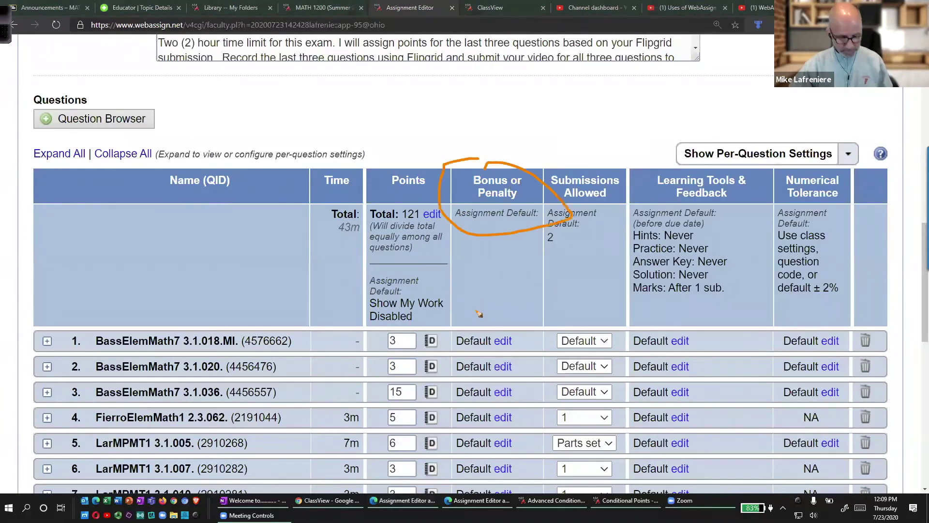
drag(521, 340, 538, 316)
drag(527, 363, 541, 352)
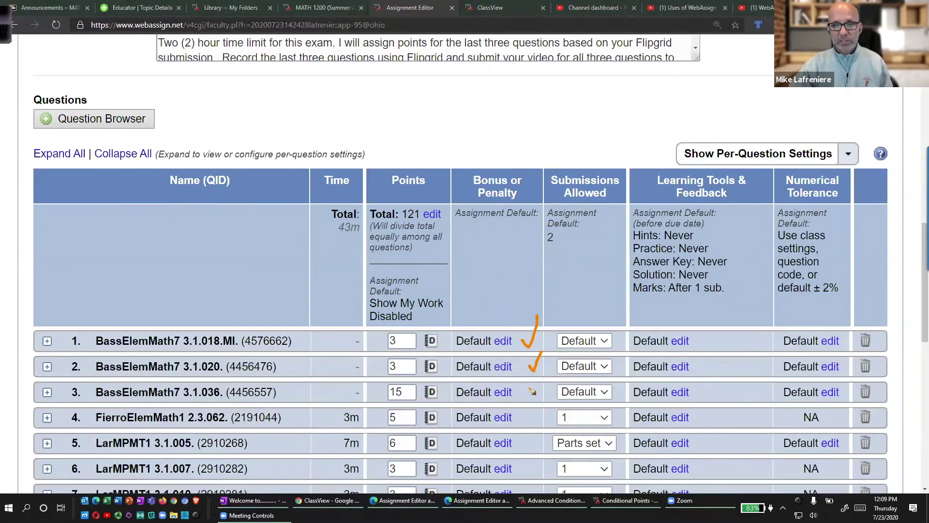
scroll(532, 391, down, 10)
drag(479, 230, 519, 230)
mouse_move(450, 227)
mouse_down()
mouse_move(443, 312)
mouse_move(537, 233)
mouse_move(469, 237)
mouse_move(416, 262)
mouse_move(457, 321)
mouse_move(453, 228)
mouse_move(432, 231)
mouse_up()
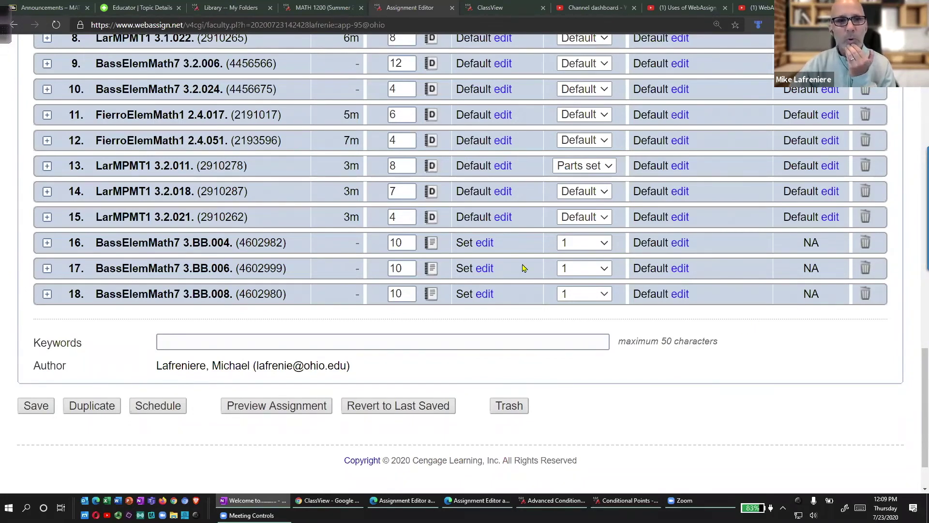
scroll(324, 228, up, 20)
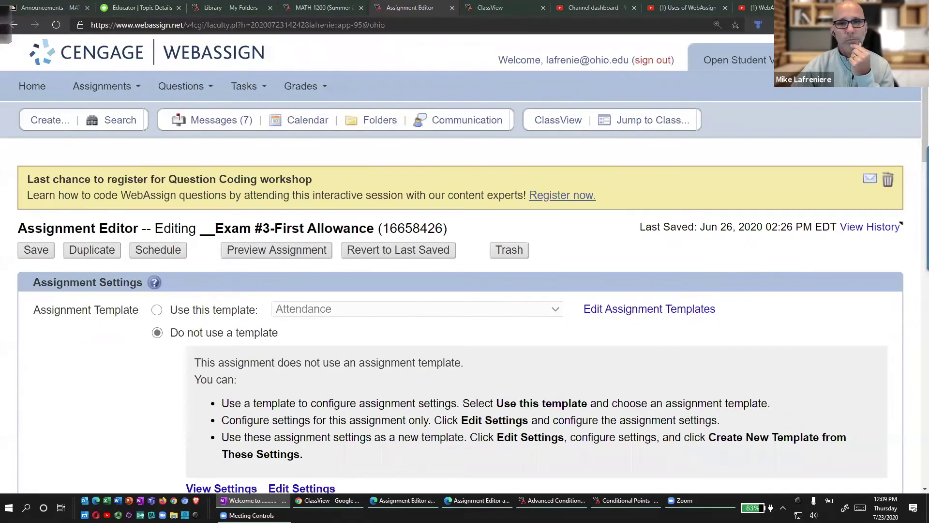
Close the Conditional Points popup and bring forward the Problem Solving - Show Work editor (16082891).
click(322, 7)
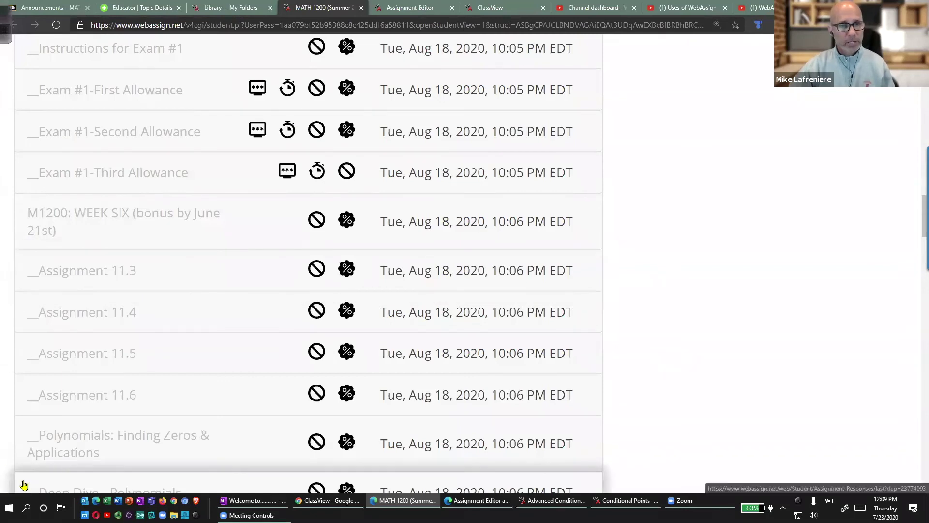
scroll(205, 373, up, 15)
scroll(207, 373, up, 2)
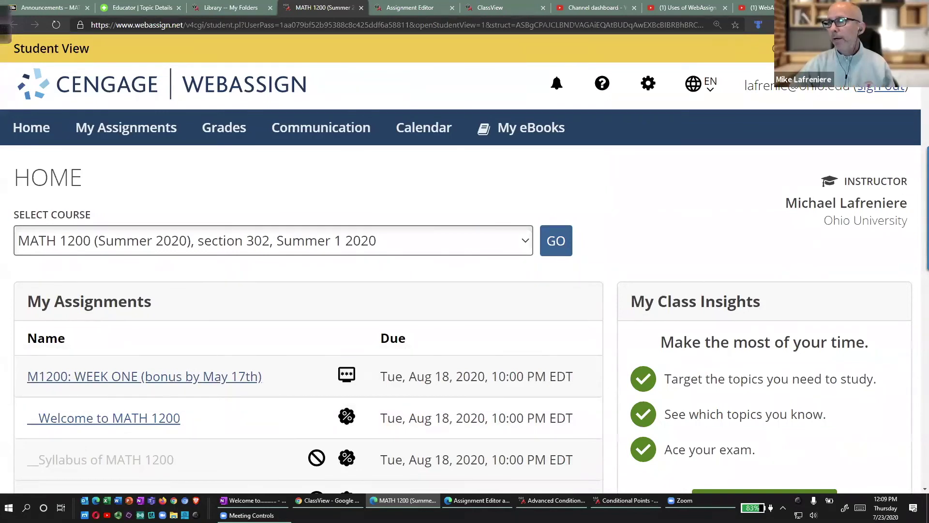
key(alt+Tab)
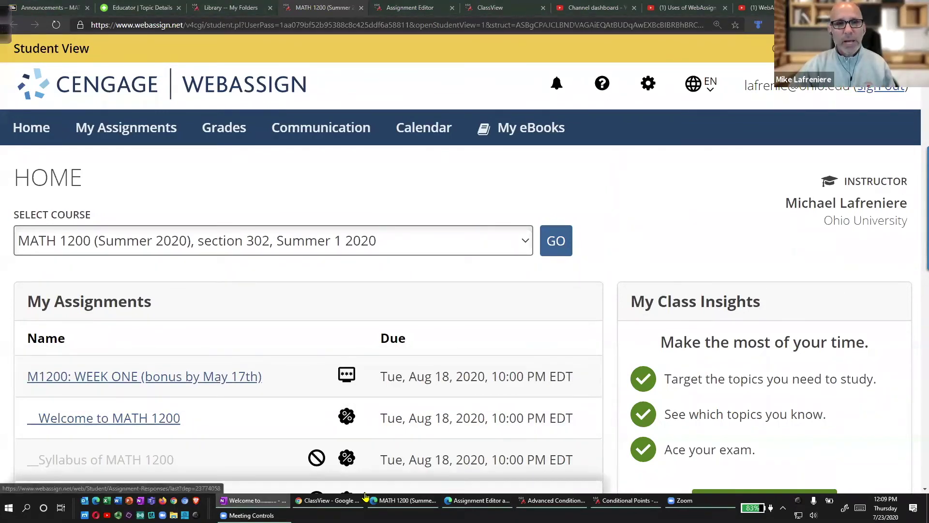
click(568, 506)
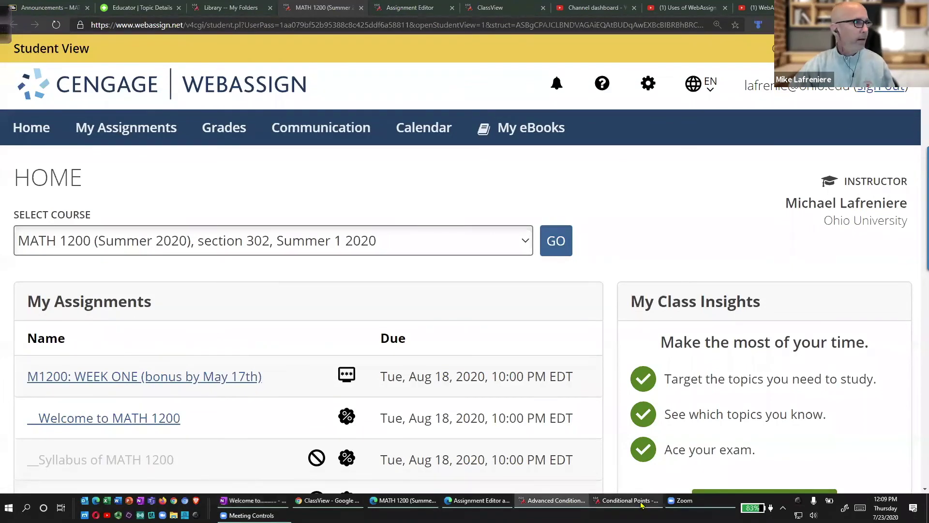
click(641, 506)
click(318, 9)
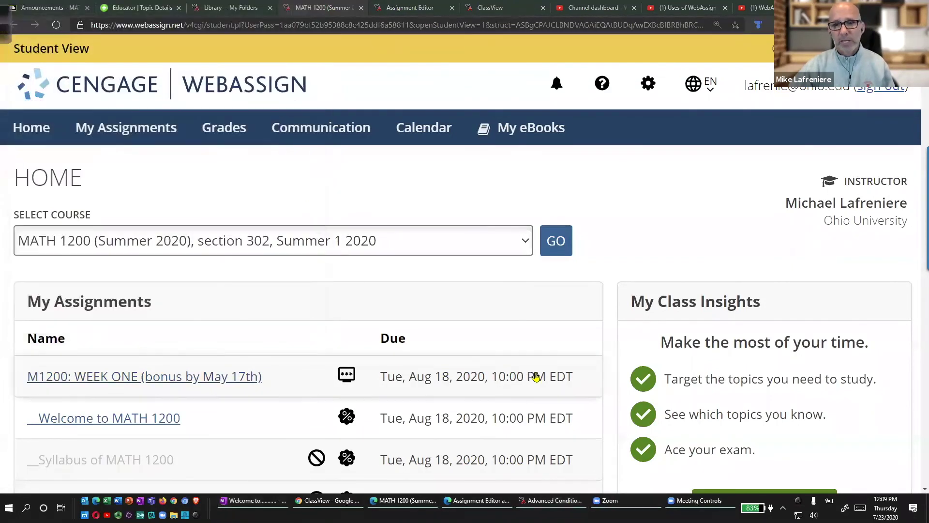
click(474, 506)
scroll(348, 319, up, 15)
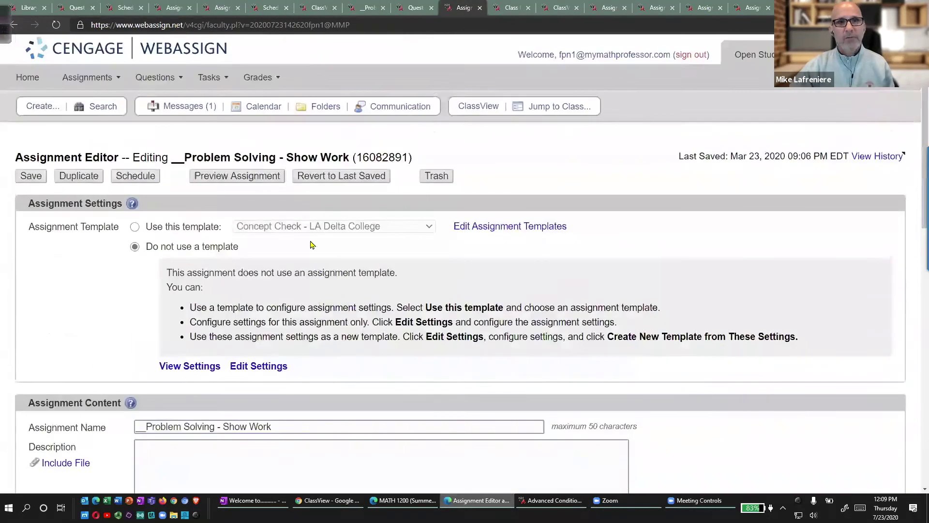
Open the DEMO exam course ClassView and enlarge the page for readability.
click(539, 503)
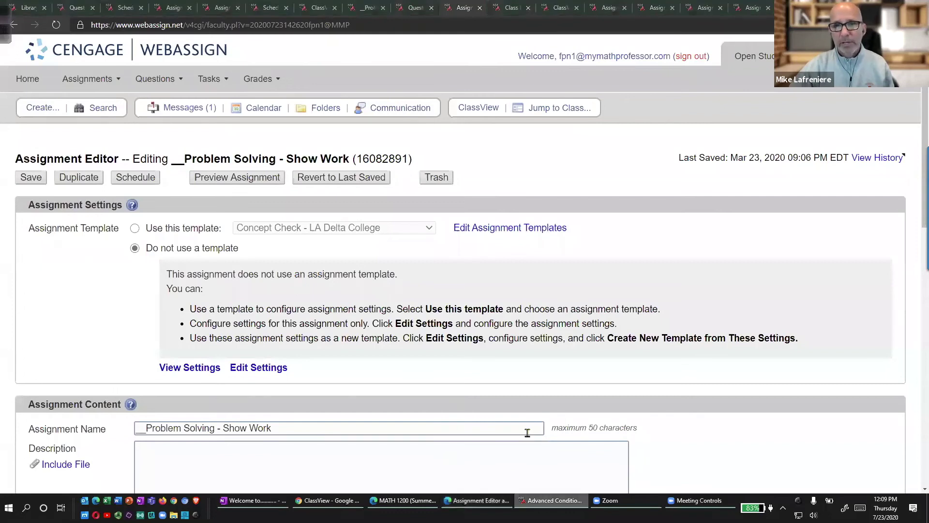
click(419, 503)
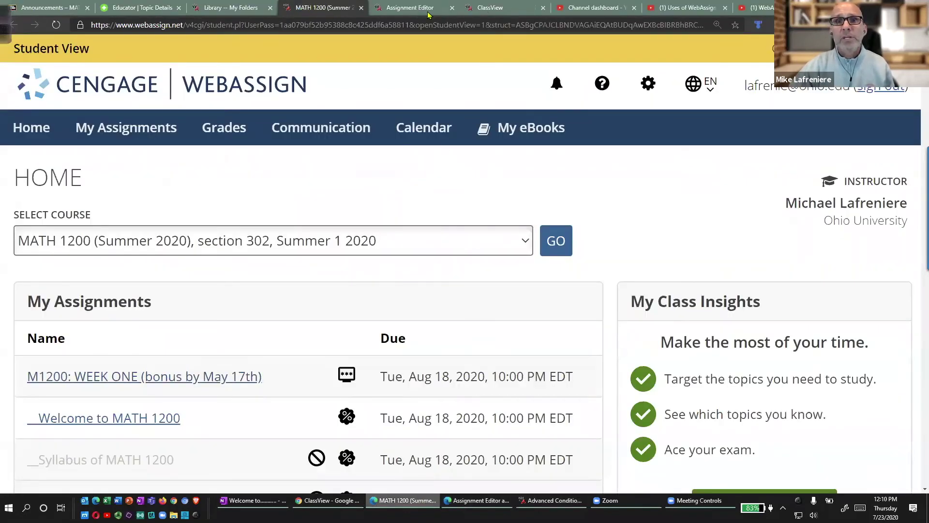
click(492, 6)
click(479, 501)
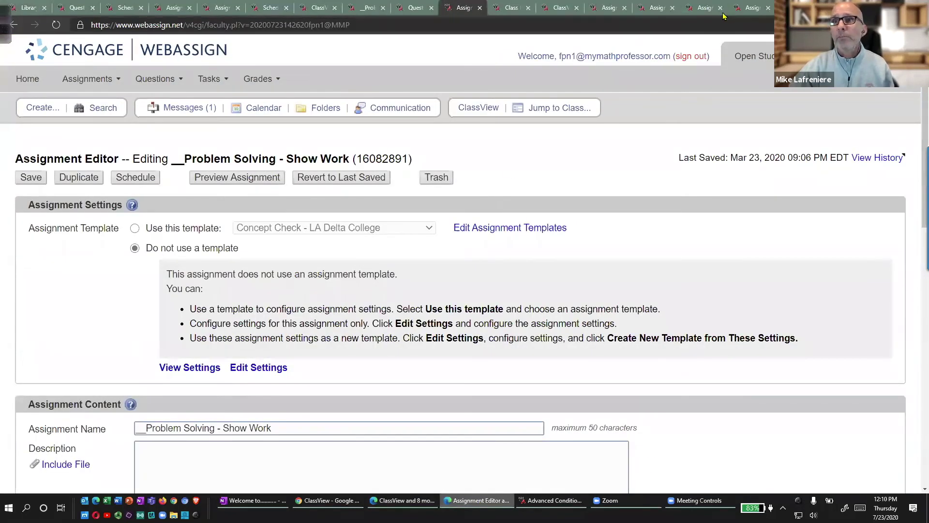
click(556, 9)
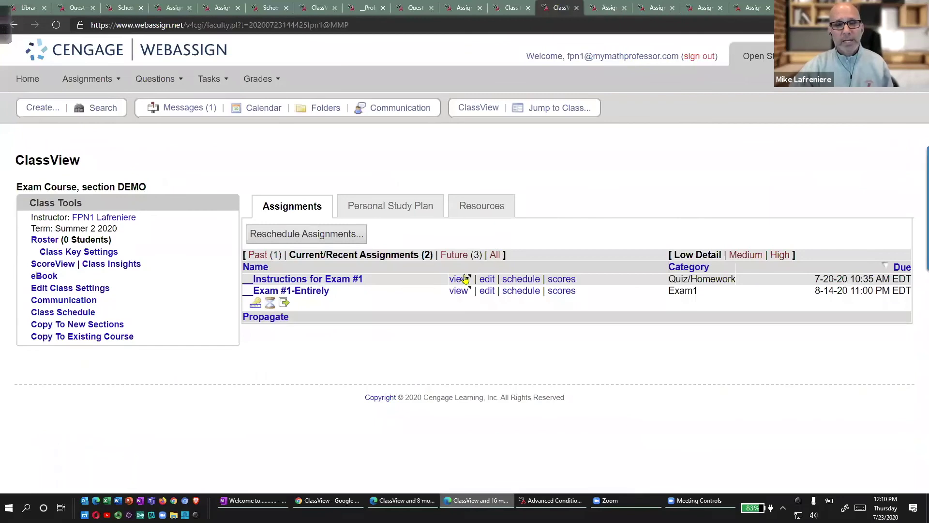
key(ctrl+plus)
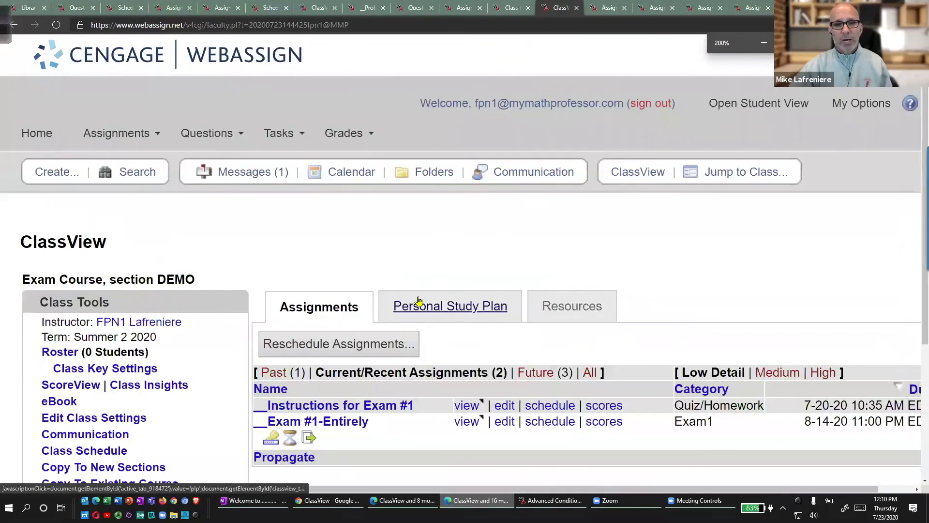
Highlight the two current exam assignments and preview Instructions for Exam #1.
scroll(461, 327, down, 1)
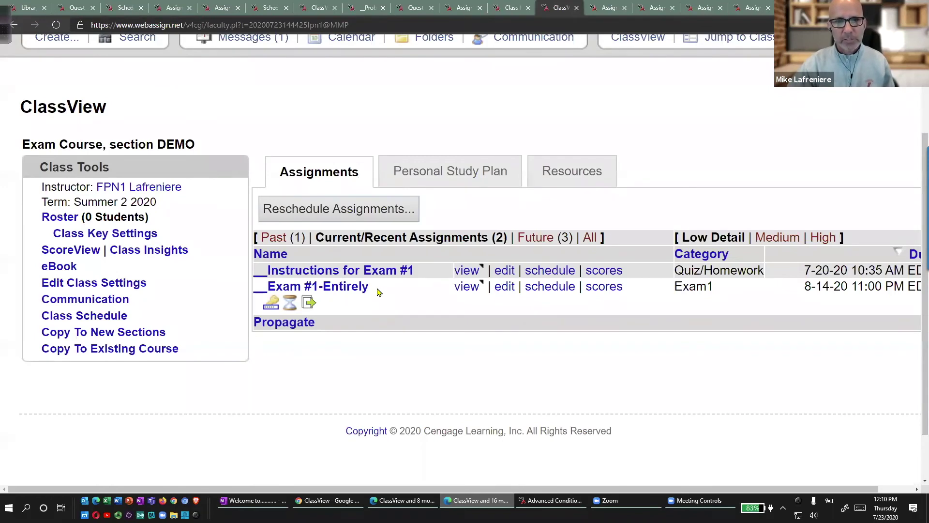
mouse_move(320, 253)
mouse_down()
mouse_move(232, 250)
mouse_move(283, 323)
mouse_move(446, 255)
mouse_move(283, 257)
mouse_up()
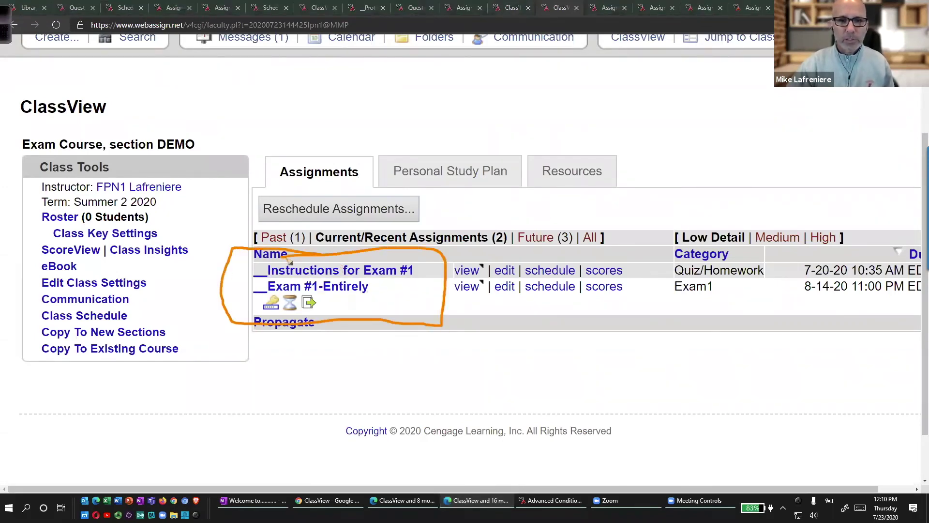
drag(421, 266, 446, 221)
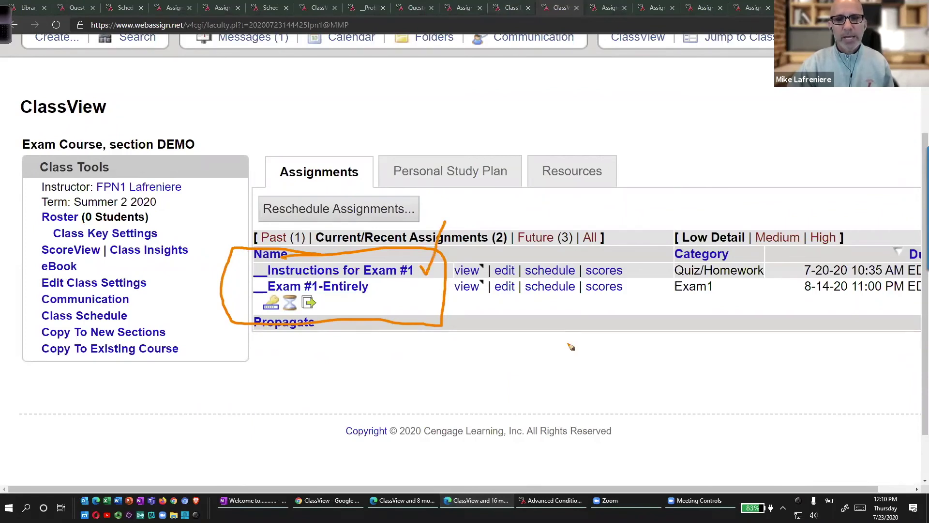
key(Escape)
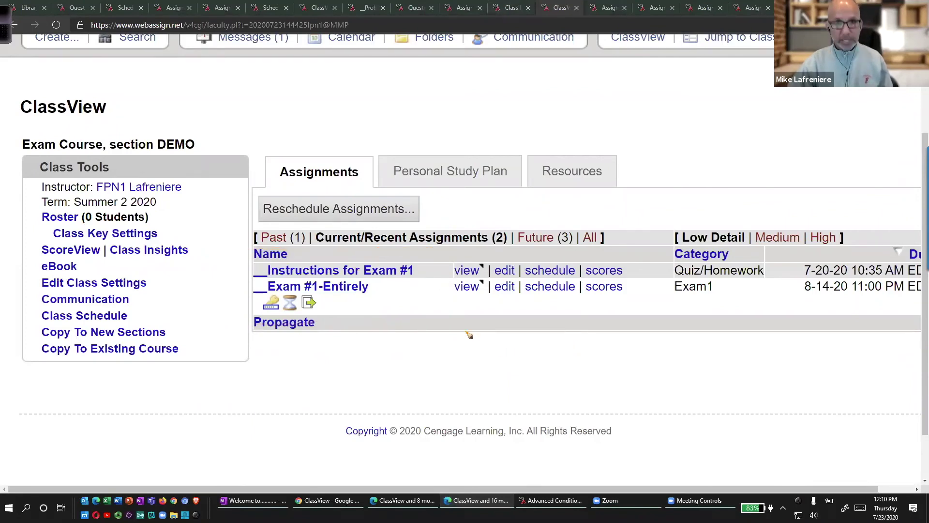
click(467, 272)
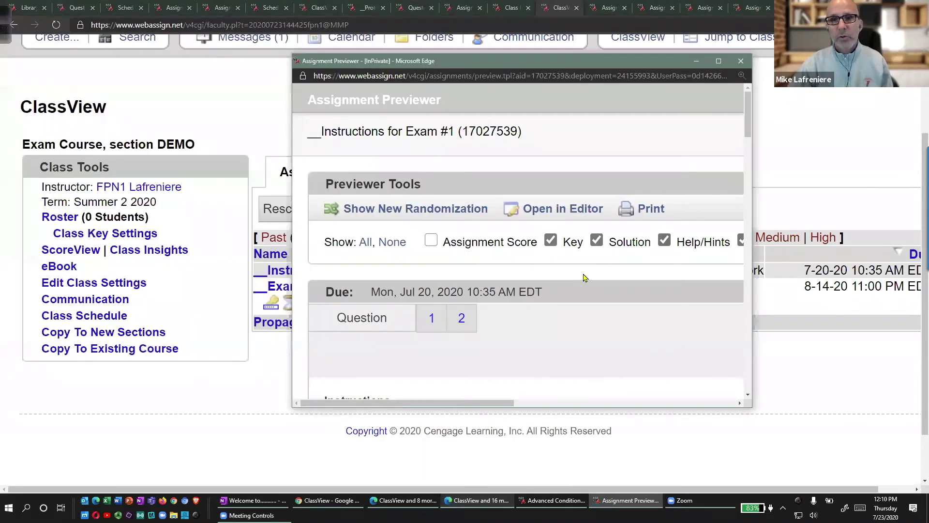
Circle the assignment's id number in the preview, then clear the mark.
scroll(614, 276, down, 3)
scroll(614, 275, up, 3)
mouse_move(535, 122)
mouse_down()
mouse_move(614, 114)
mouse_move(472, 137)
mouse_up()
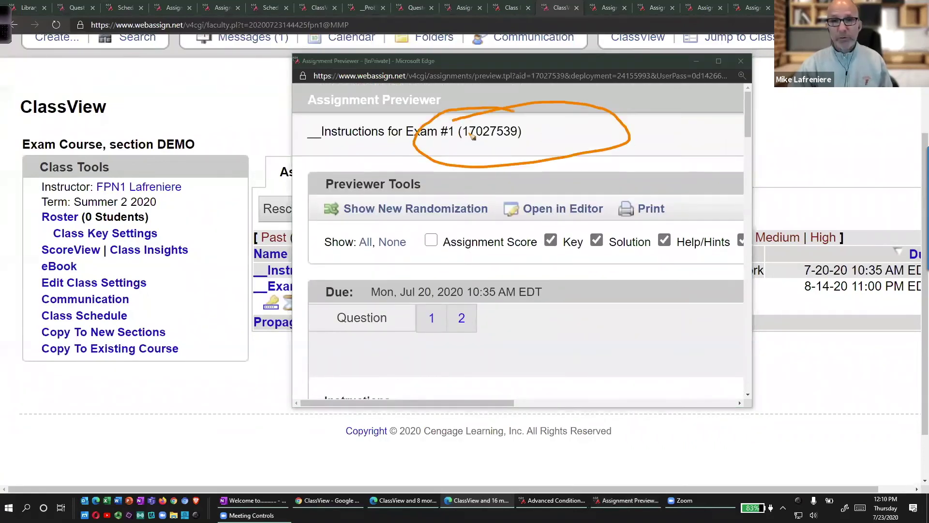
key(Escape)
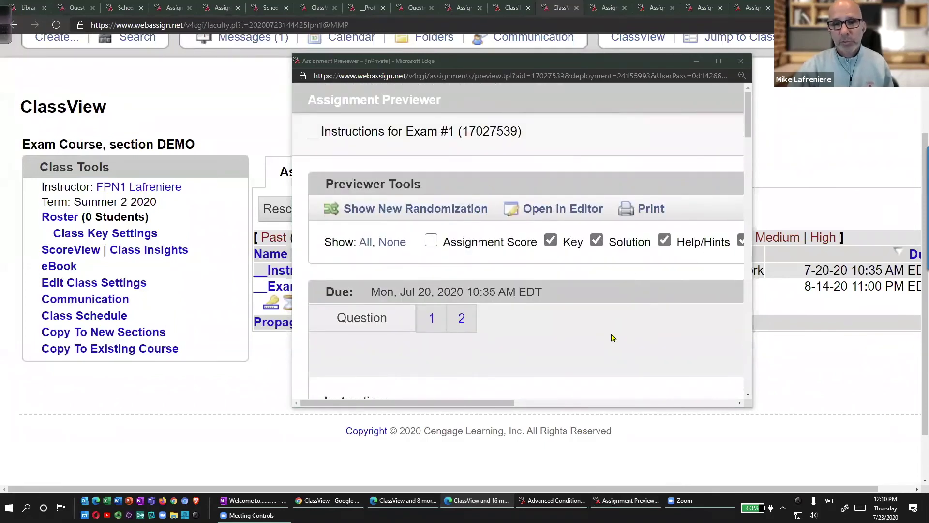
scroll(612, 338, down, 10)
scroll(609, 333, down, 10)
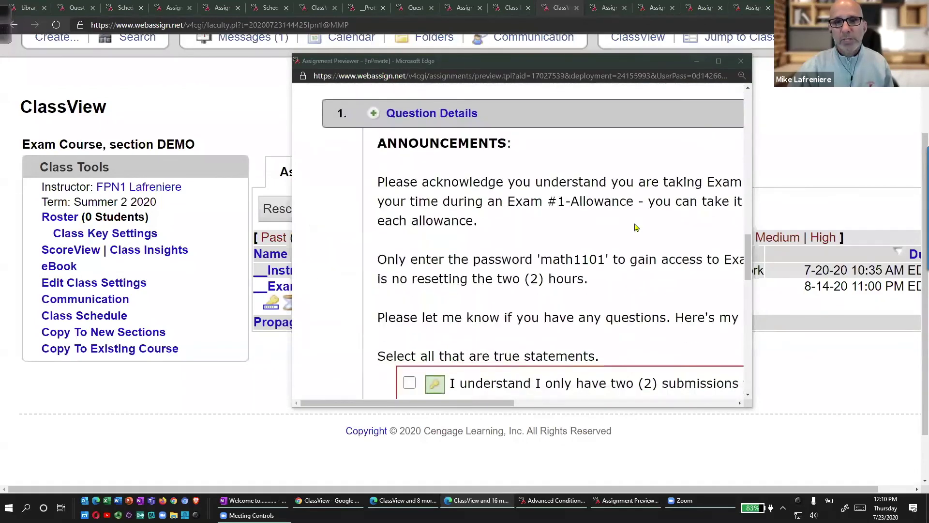
In the full-screen preview, tick each acknowledgement statement, including single submission, then clear the checkmarks.
click(718, 61)
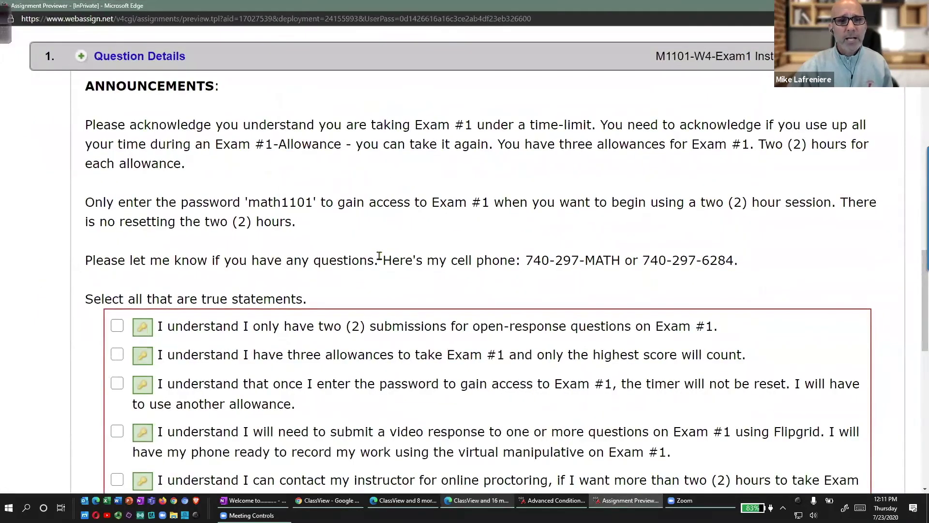
scroll(379, 255, down, 3)
mouse_move(249, 204)
mouse_down()
mouse_move(260, 211)
mouse_move(293, 177)
mouse_up()
mouse_move(276, 249)
mouse_down()
mouse_move(289, 272)
mouse_move(333, 221)
mouse_up()
drag(283, 312, 329, 289)
drag(297, 353, 334, 327)
drag(295, 402, 362, 376)
key(Escape)
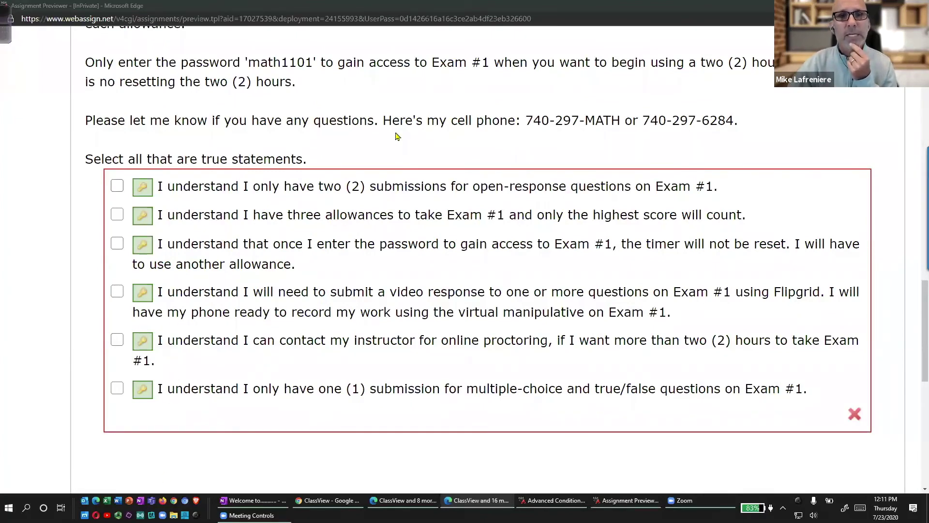
Highlight the exam access password, the two-hour session start and the instructor contact sentence.
scroll(395, 155, up, 1)
drag(237, 125, 279, 112)
mouse_move(535, 146)
mouse_down()
mouse_move(757, 163)
mouse_move(831, 153)
mouse_up()
drag(406, 208, 714, 199)
key(Escape)
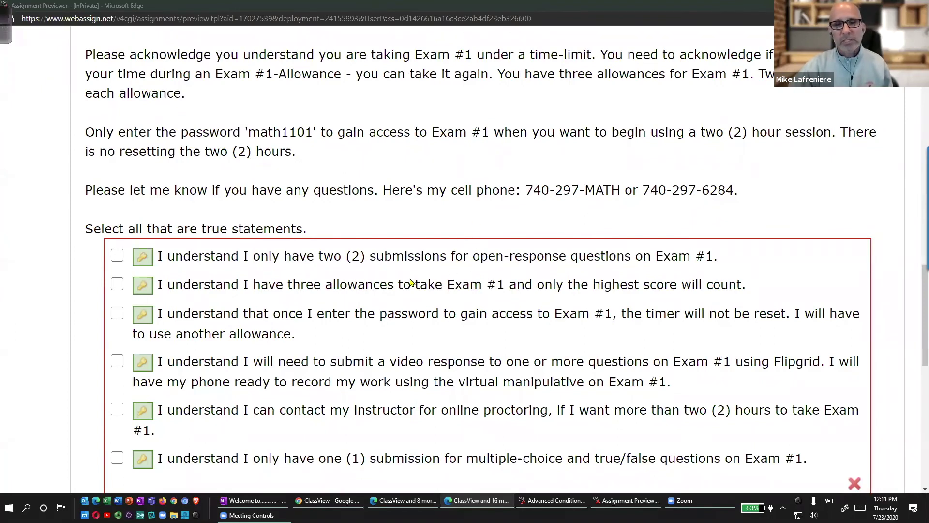
Tick the agreement confirmation statement further down, then clear the annotations.
scroll(410, 282, down, 3)
scroll(412, 282, down, 7)
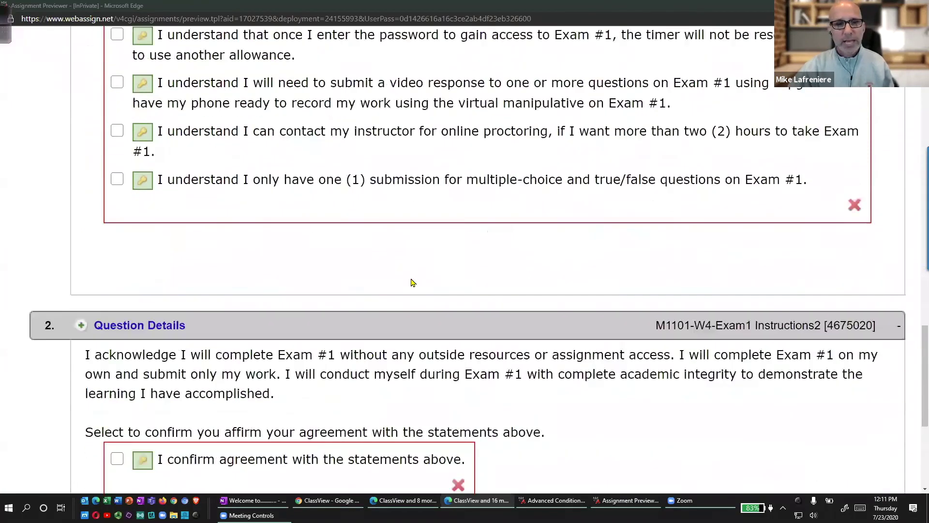
mouse_move(196, 89)
mouse_down()
mouse_move(38, 89)
mouse_move(116, 312)
mouse_move(636, 106)
mouse_move(150, 95)
mouse_up()
mouse_move(503, 271)
mouse_down()
mouse_move(516, 282)
mouse_move(554, 237)
mouse_up()
key(Escape)
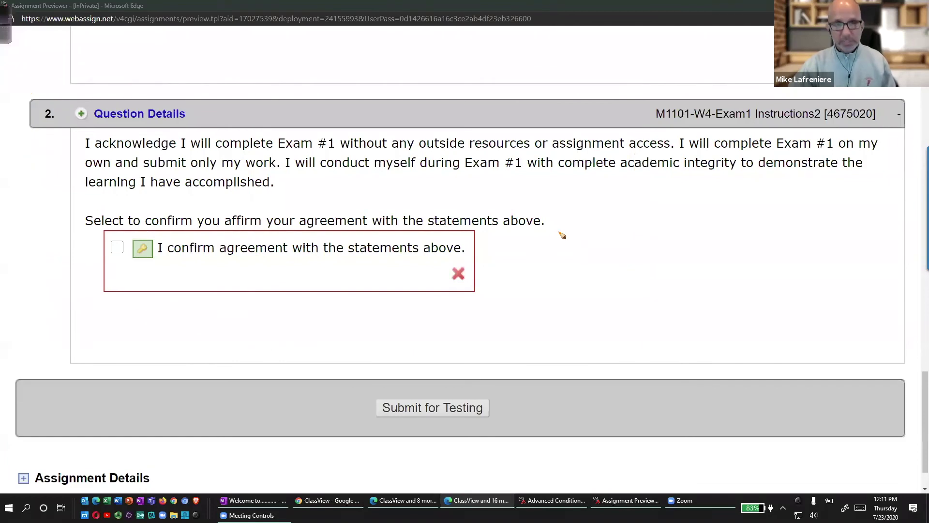
Circle the Instructions1 question id, then close the Assignment Previewer.
scroll(572, 254, up, 10)
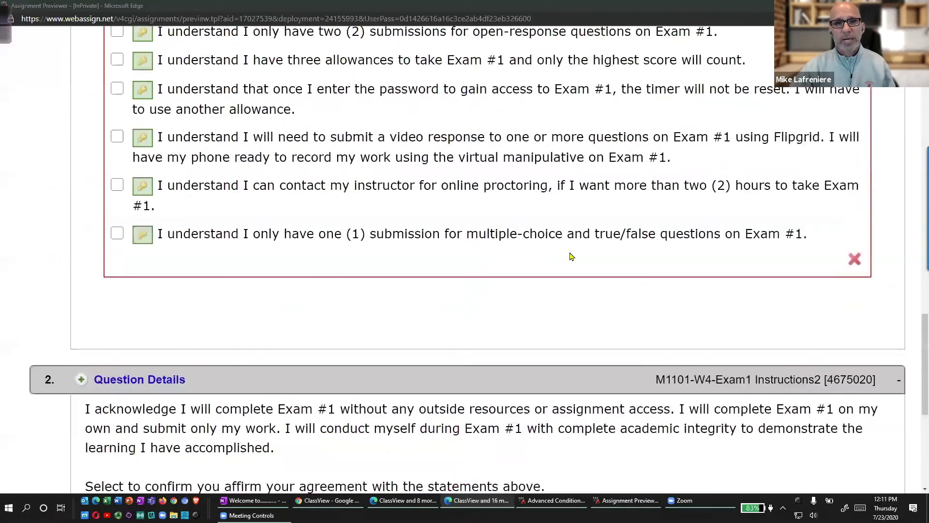
scroll(569, 255, up, 4)
mouse_move(854, 251)
mouse_down()
mouse_move(851, 228)
mouse_move(823, 236)
mouse_up()
key(Escape)
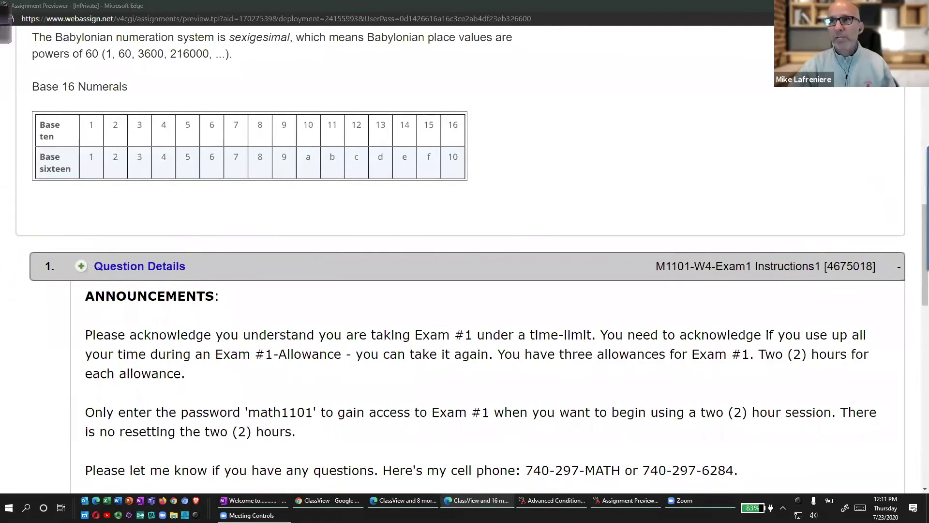
key(alt+F4)
drag(272, 272, 261, 330)
mouse_move(368, 329)
mouse_down()
mouse_move(348, 283)
mouse_move(271, 279)
mouse_up()
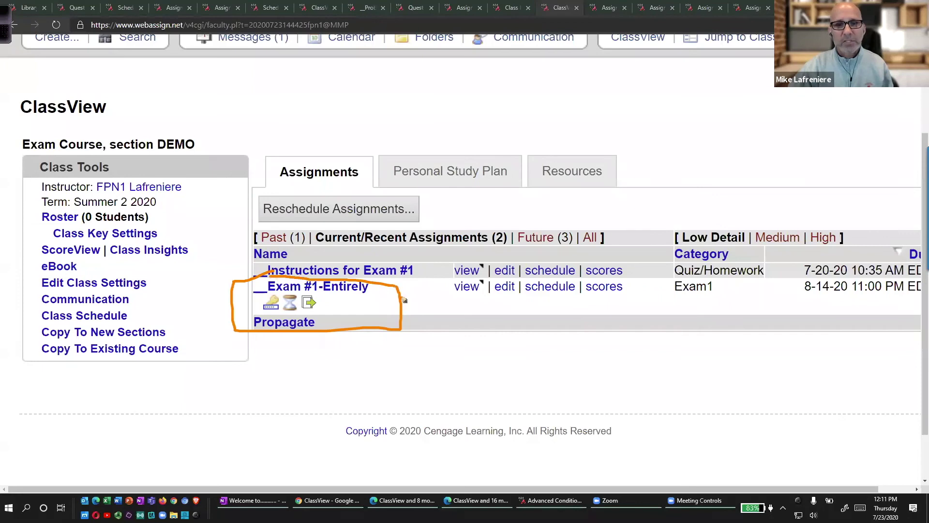
mouse_move(428, 254)
mouse_down()
mouse_move(427, 276)
mouse_move(451, 264)
mouse_move(385, 320)
mouse_move(404, 325)
mouse_up()
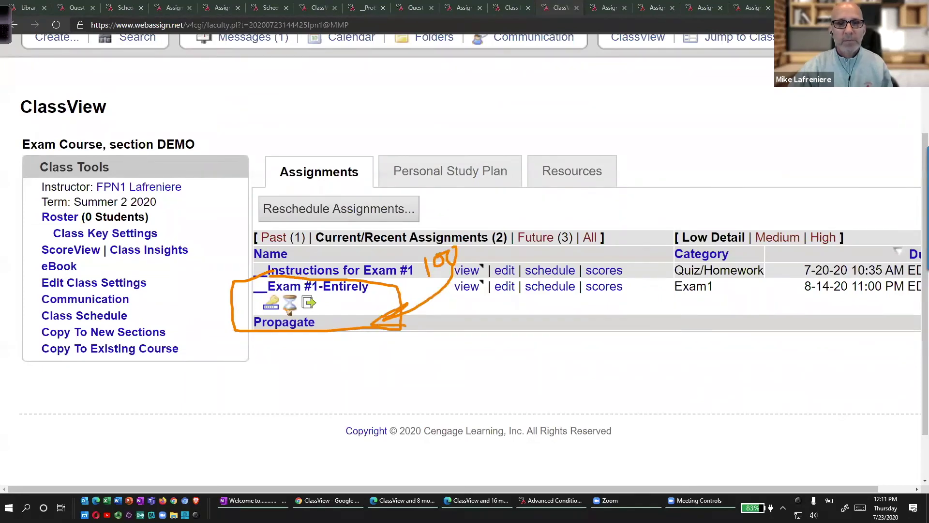
drag(274, 322, 290, 310)
mouse_move(296, 253)
mouse_down()
mouse_move(271, 280)
mouse_move(289, 262)
mouse_up()
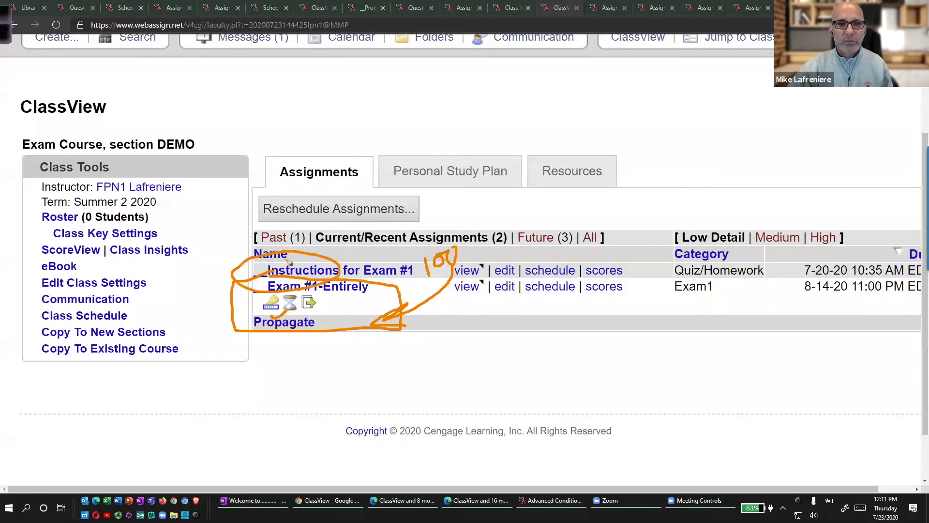
mouse_move(293, 317)
mouse_down()
mouse_move(310, 302)
mouse_move(328, 304)
mouse_up()
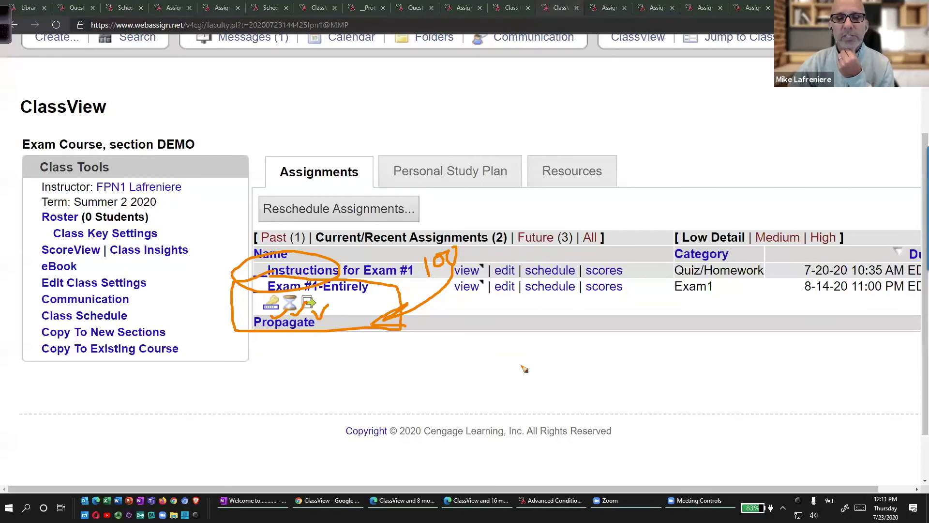
key(Escape)
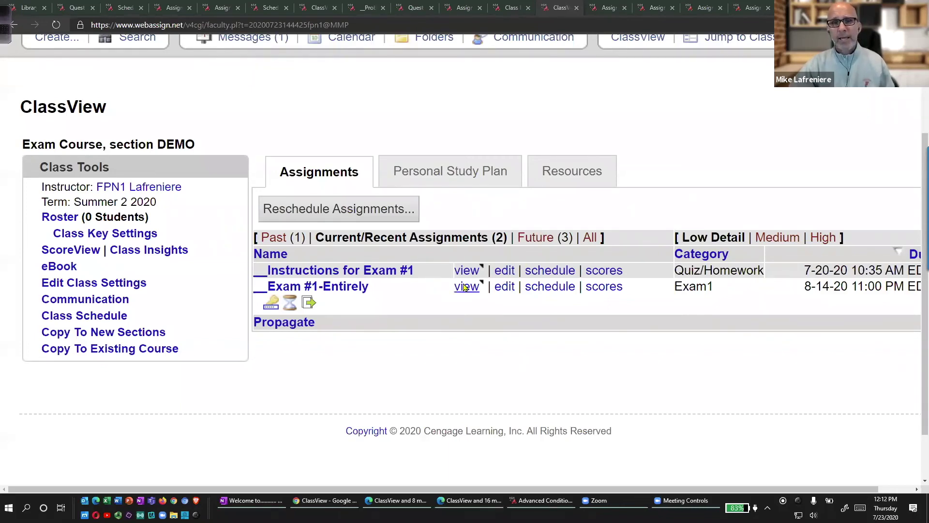
Back on the ClassView page, list the DEMO course's future assignments.
click(604, 12)
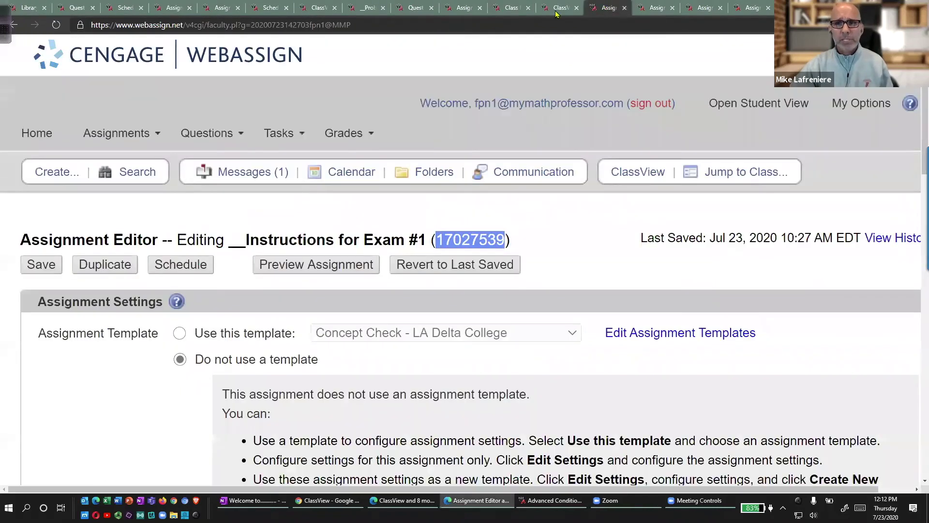
click(566, 7)
click(547, 237)
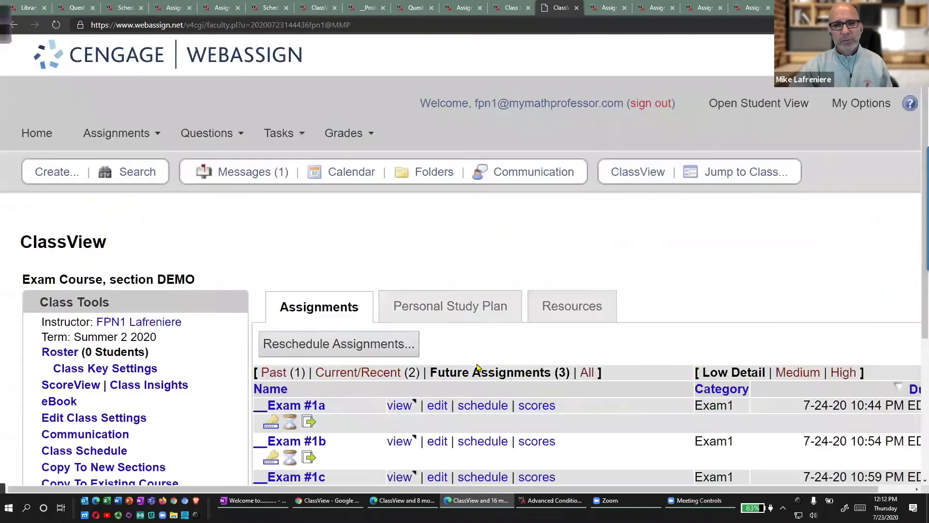
scroll(477, 373, down, 3)
Circle and tick Exam #1a, #1b and #1c, and circle their due dates.
mouse_move(324, 168)
mouse_down()
mouse_move(293, 168)
mouse_move(235, 295)
mouse_move(373, 274)
mouse_move(319, 170)
mouse_move(340, 170)
mouse_up()
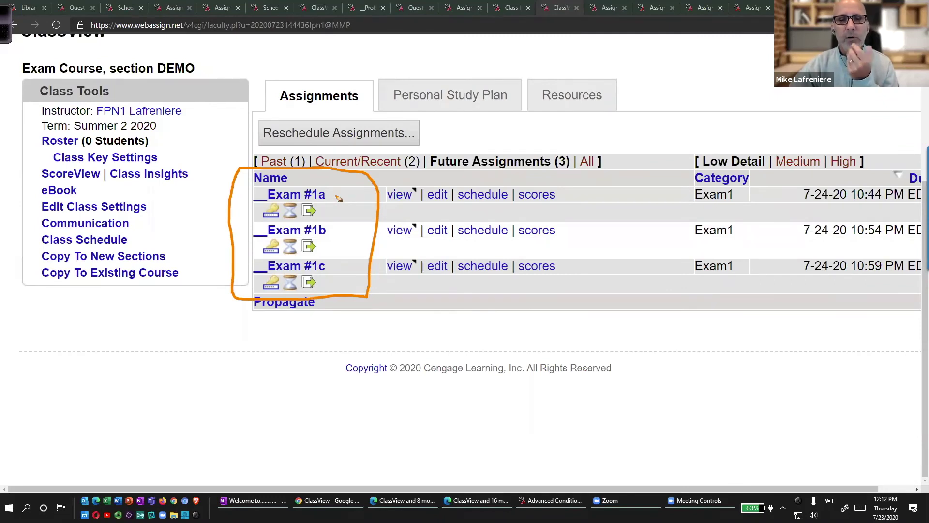
drag(334, 195, 347, 173)
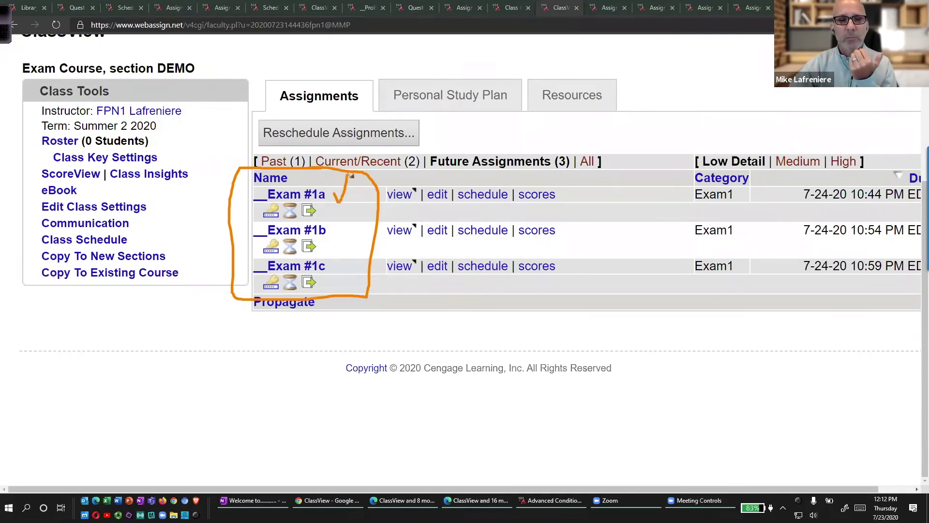
drag(333, 229, 352, 213)
drag(339, 267, 359, 241)
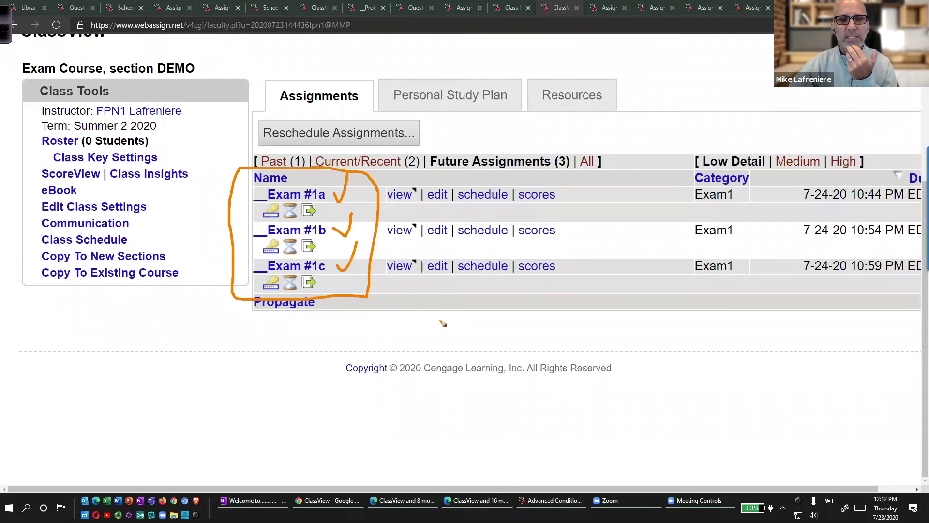
mouse_move(839, 173)
mouse_down()
mouse_move(749, 173)
mouse_move(788, 313)
mouse_move(897, 156)
mouse_move(803, 167)
mouse_up()
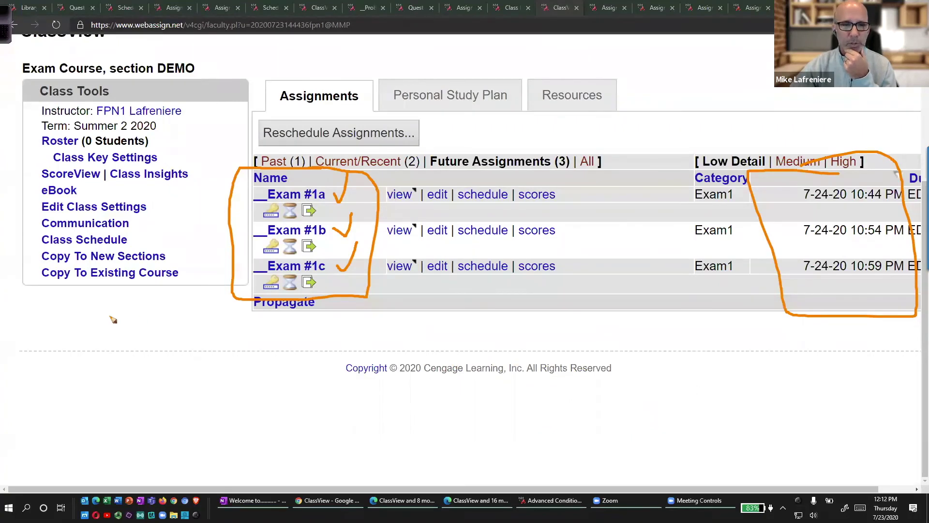
Handwrite a note of the exam time with pm and the time zone.
mouse_move(64, 308)
mouse_down()
mouse_move(96, 332)
mouse_move(127, 315)
mouse_move(133, 328)
mouse_up()
click(111, 330)
click(110, 310)
mouse_move(133, 328)
mouse_down()
mouse_move(140, 334)
mouse_move(135, 303)
mouse_move(145, 320)
mouse_up()
mouse_move(145, 319)
mouse_down()
mouse_move(145, 332)
mouse_move(148, 310)
mouse_move(173, 334)
mouse_move(173, 356)
mouse_up()
drag(171, 324, 217, 340)
mouse_move(230, 338)
mouse_down()
mouse_move(242, 316)
mouse_move(242, 327)
mouse_up()
drag(226, 342, 264, 347)
Handwrite a second 8:00 time note, tick the due-time column, then clear everything.
drag(243, 320, 285, 310)
mouse_move(77, 387)
mouse_down()
mouse_move(65, 394)
mouse_move(78, 430)
mouse_move(76, 389)
mouse_up()
drag(93, 387, 93, 410)
mouse_move(101, 421)
mouse_down()
mouse_move(99, 429)
mouse_move(121, 404)
mouse_move(143, 403)
mouse_up()
mouse_move(160, 394)
mouse_down()
mouse_move(189, 438)
mouse_move(281, 408)
mouse_move(310, 388)
mouse_up()
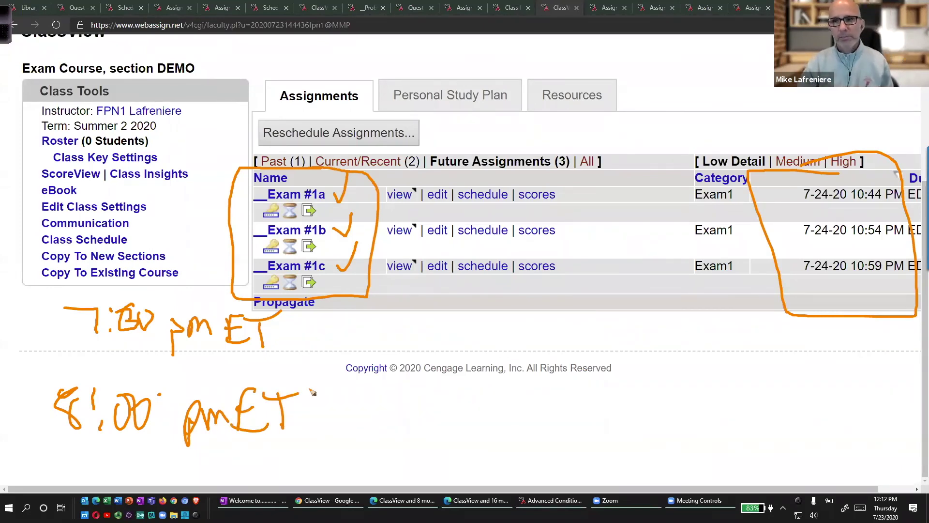
drag(860, 149, 893, 116)
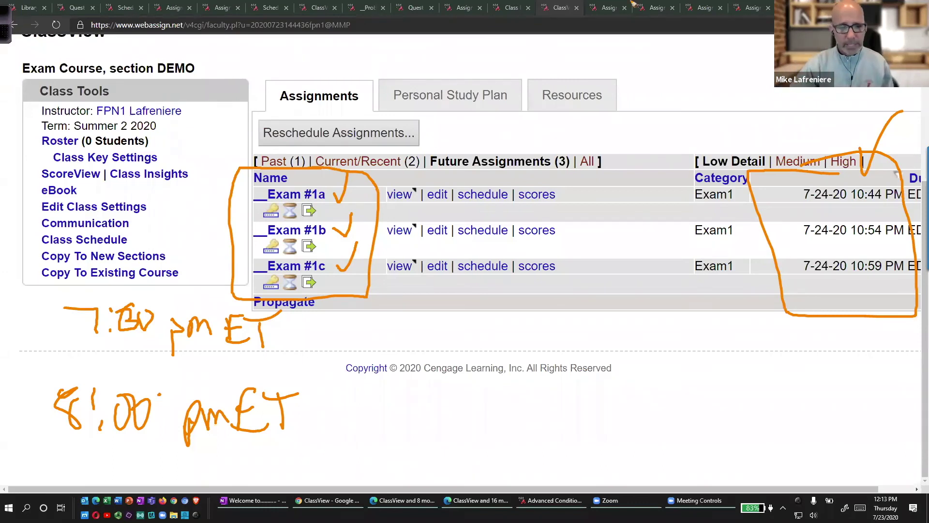
key(Escape)
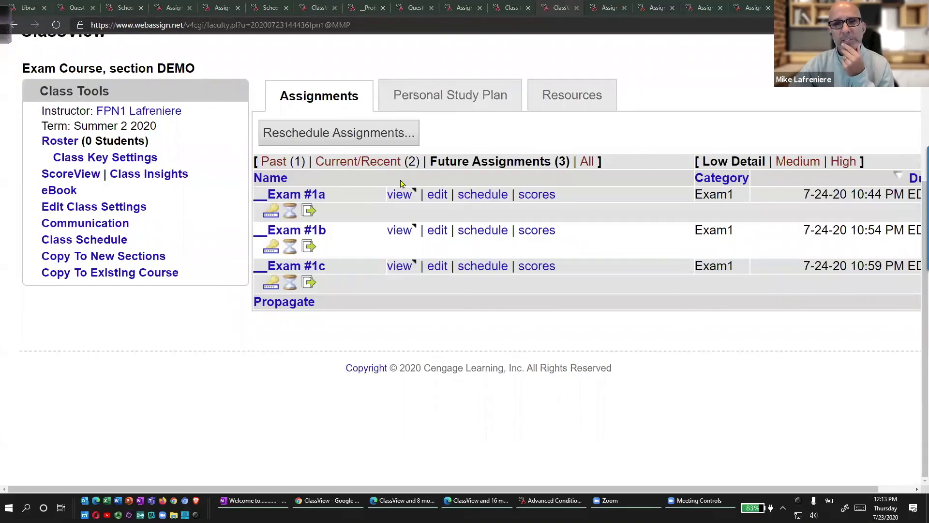
Mark the assignments list for rescheduling, clear it, and open Reschedule Assignments.
drag(365, 101, 305, 103)
mouse_move(235, 118)
mouse_down()
mouse_move(489, 140)
mouse_move(334, 102)
mouse_up()
key(Escape)
click(361, 134)
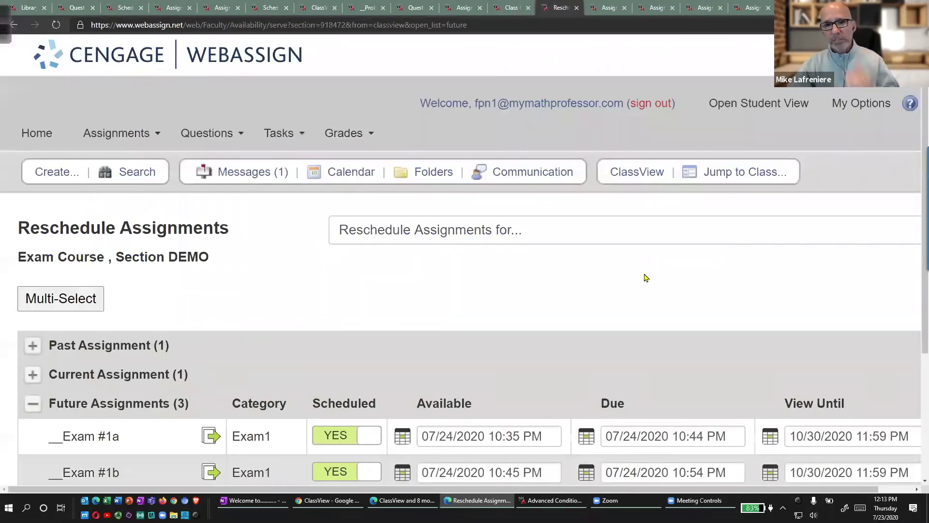
Check off the Exam #1a–#1c due times and cross out their 11:59 PM View Until dates.
scroll(643, 276, down, 3)
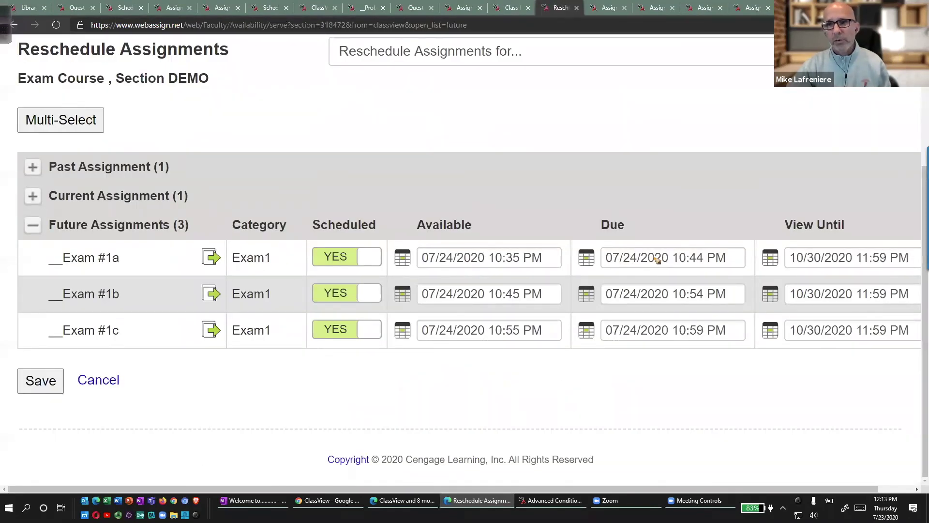
drag(724, 253, 741, 235)
drag(734, 291, 743, 270)
drag(734, 326, 747, 303)
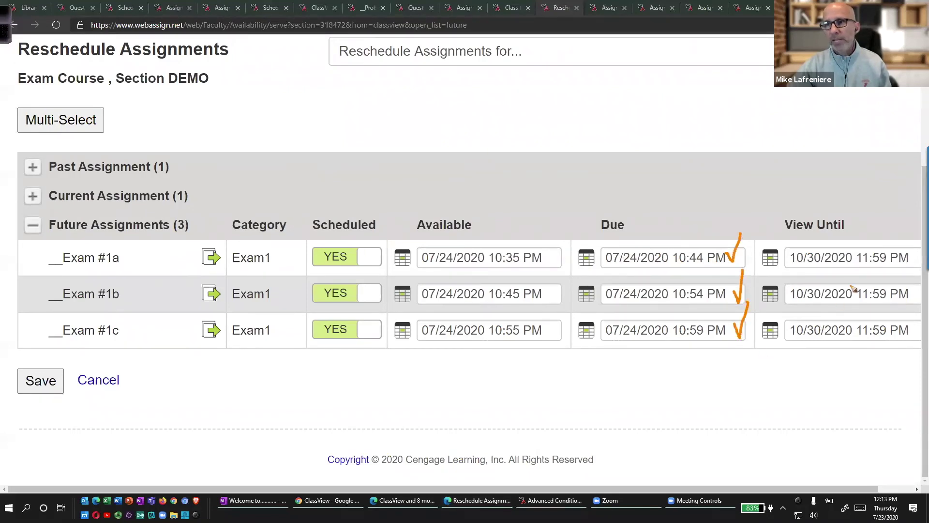
drag(801, 240, 864, 341)
drag(863, 254, 807, 344)
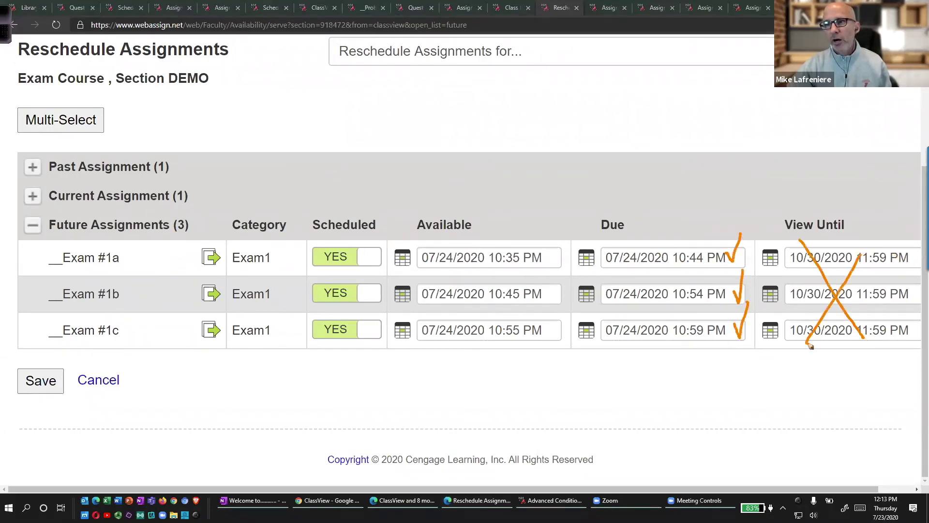
drag(876, 267, 890, 266)
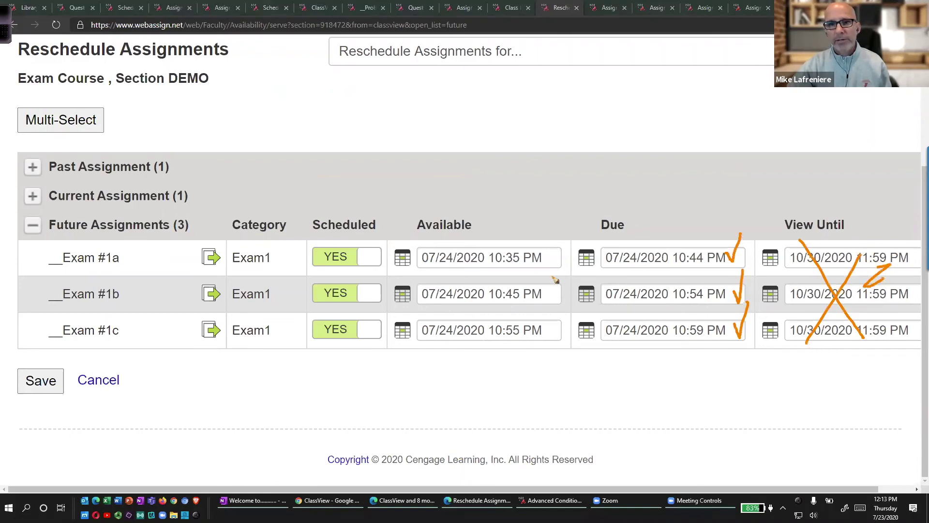
Mark Exam #1a and #1b available times with an arrow, clear annotations, then switch to the Instructions editor.
drag(549, 253, 571, 240)
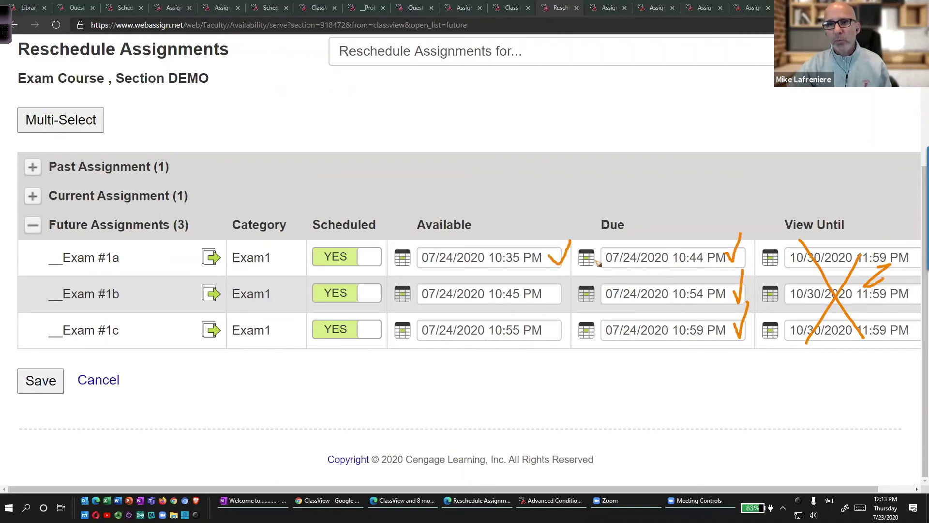
drag(464, 289, 486, 287)
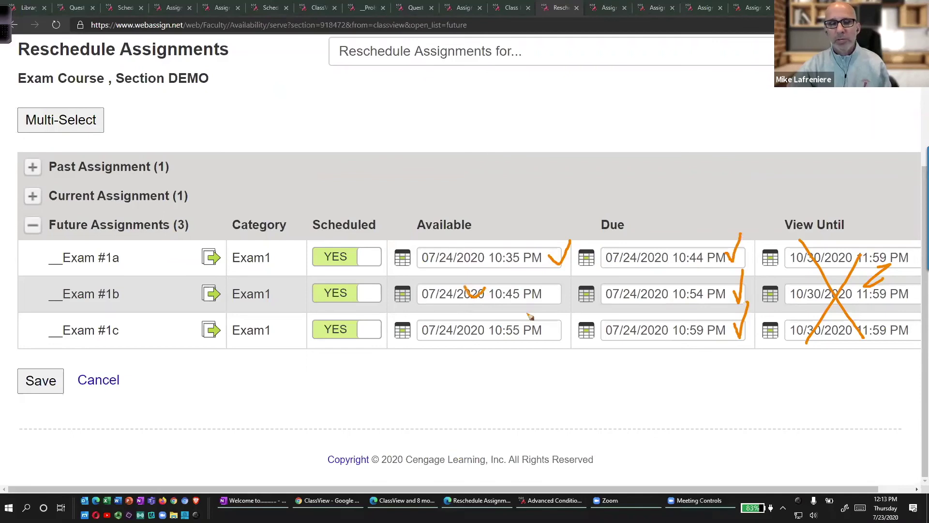
mouse_move(138, 246)
mouse_down()
mouse_move(138, 266)
mouse_move(150, 250)
mouse_move(148, 274)
mouse_move(168, 272)
mouse_up()
mouse_move(175, 253)
mouse_down()
mouse_move(183, 265)
mouse_move(165, 306)
mouse_up()
drag(165, 305, 180, 302)
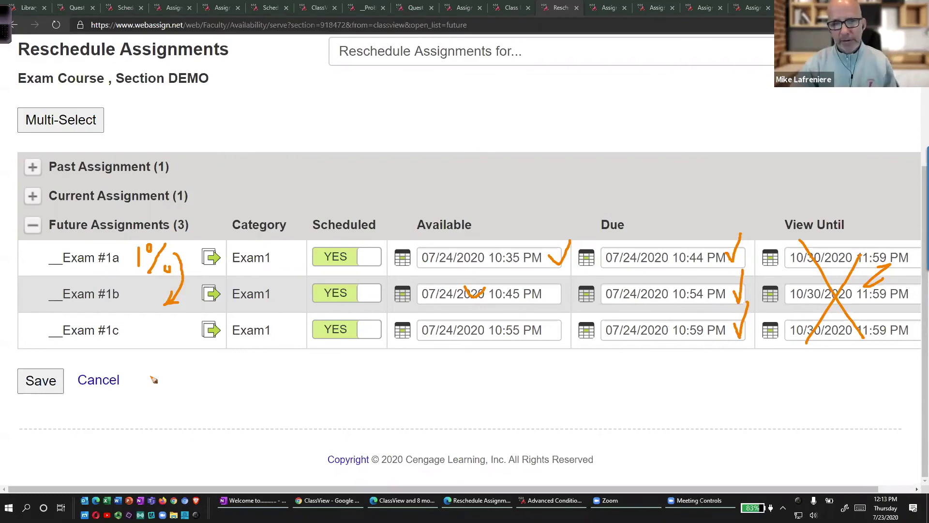
key(Escape)
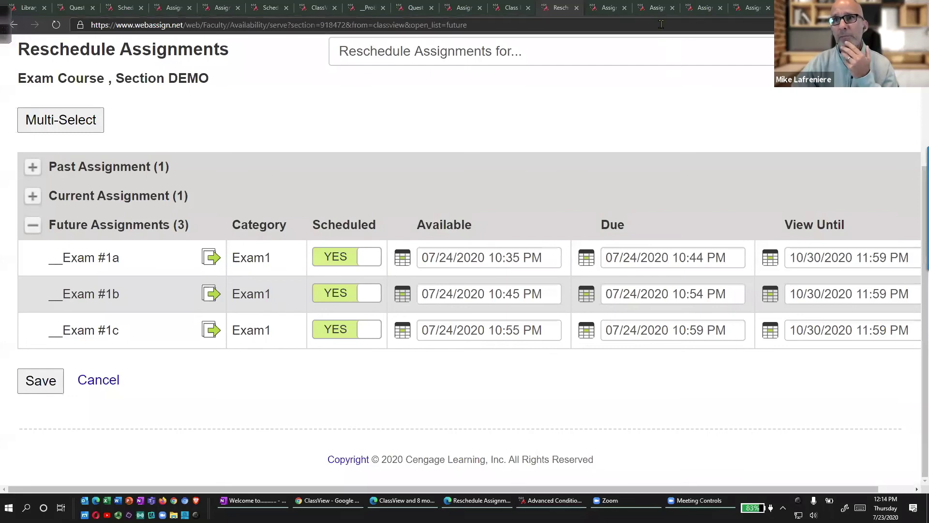
click(654, 9)
click(609, 8)
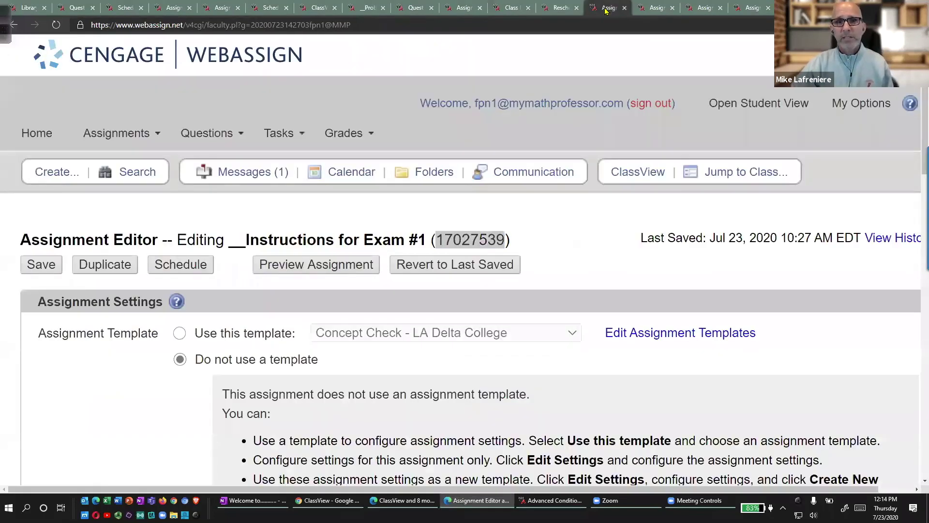
scroll(563, 202, down, 10)
scroll(563, 202, down, 7)
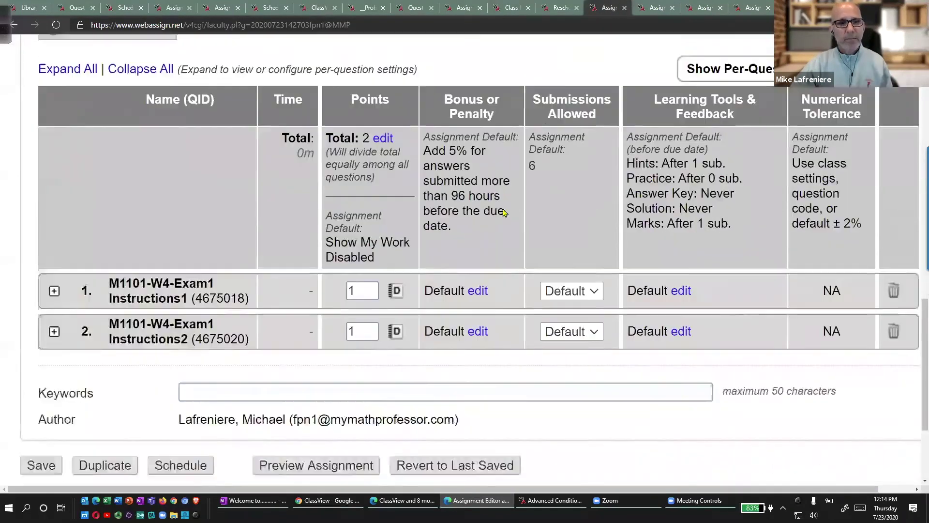
scroll(535, 184, up, 1)
scroll(534, 184, up, 15)
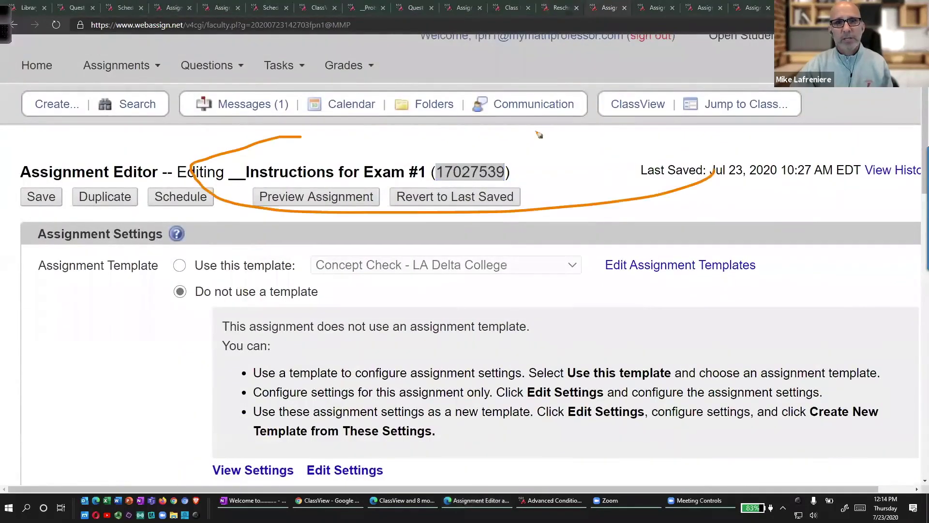
drag(539, 134, 716, 170)
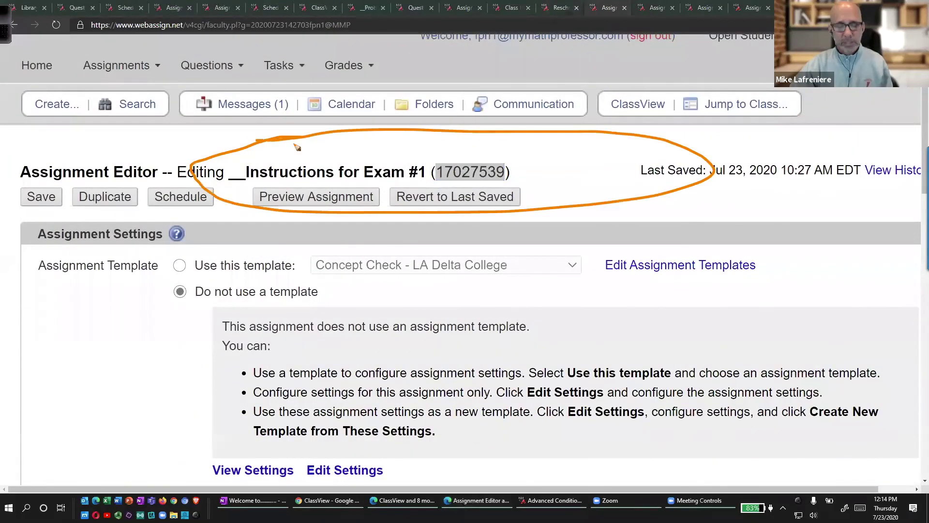
click(650, 14)
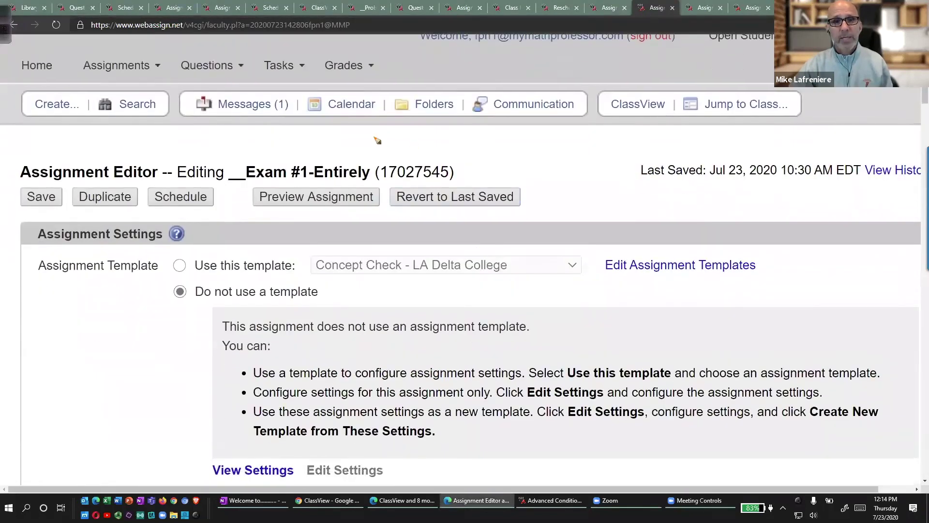
mouse_move(356, 137)
mouse_down()
mouse_move(535, 194)
mouse_move(269, 143)
mouse_up()
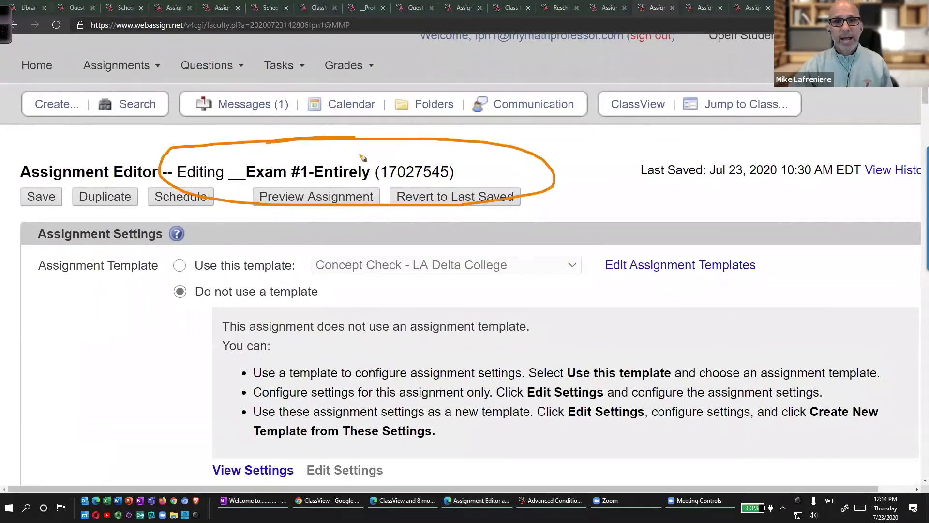
mouse_move(80, 167)
mouse_down()
mouse_move(92, 224)
mouse_move(138, 182)
mouse_move(96, 167)
mouse_up()
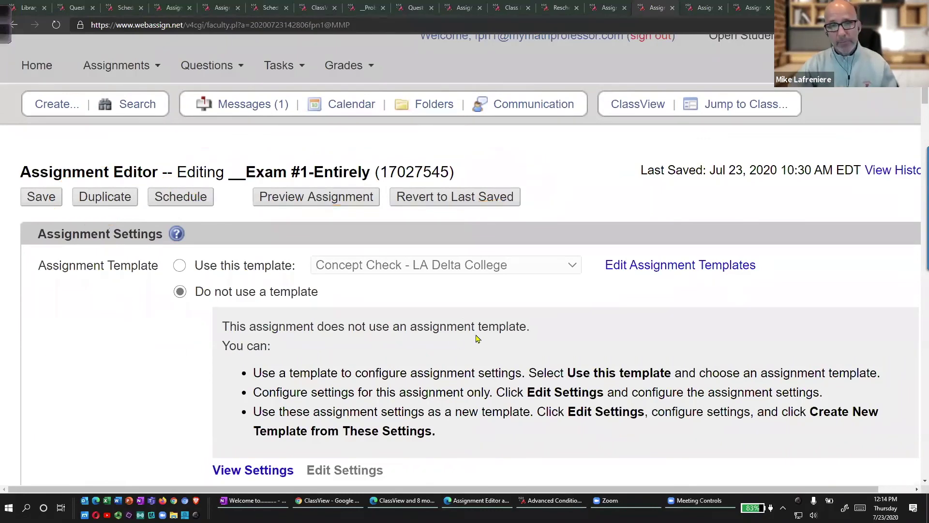
scroll(476, 332, down, 1)
scroll(476, 332, up, 2)
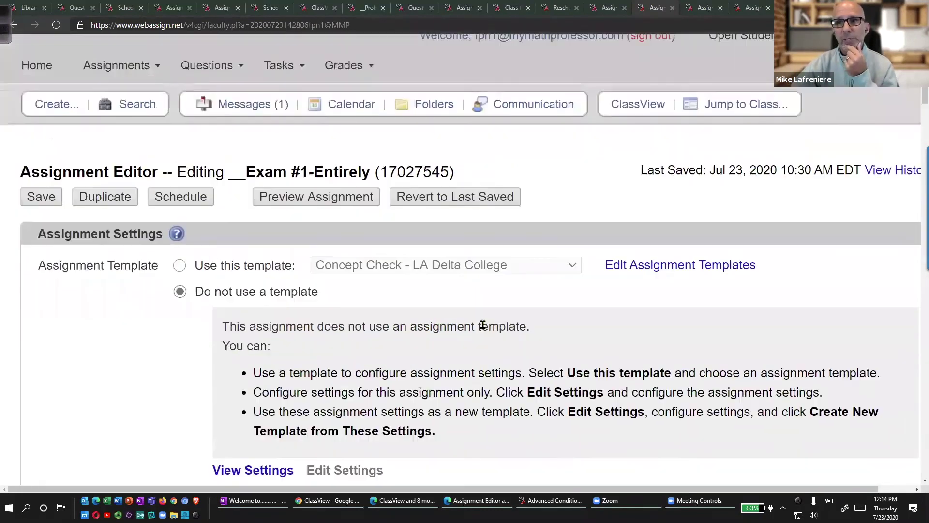
click(610, 9)
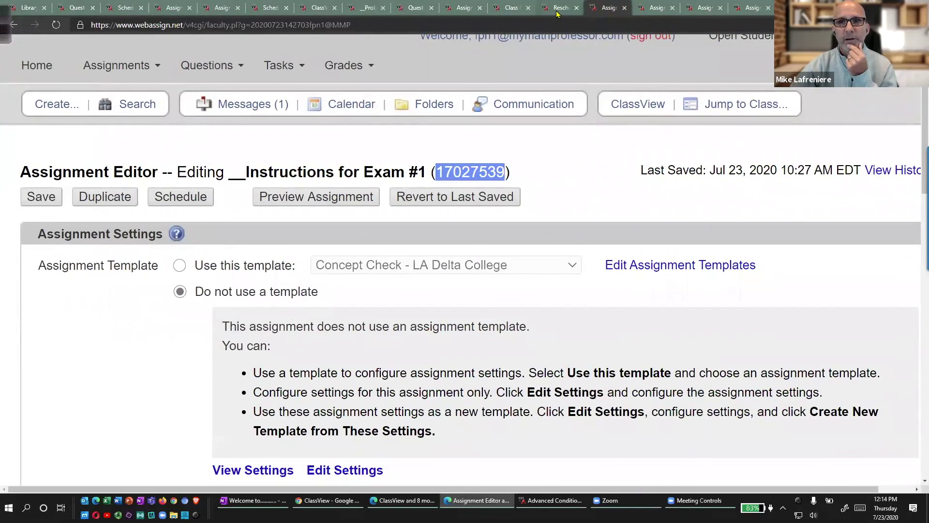
click(539, 10)
mouse_move(104, 217)
mouse_down()
mouse_move(25, 352)
mouse_move(136, 362)
mouse_up()
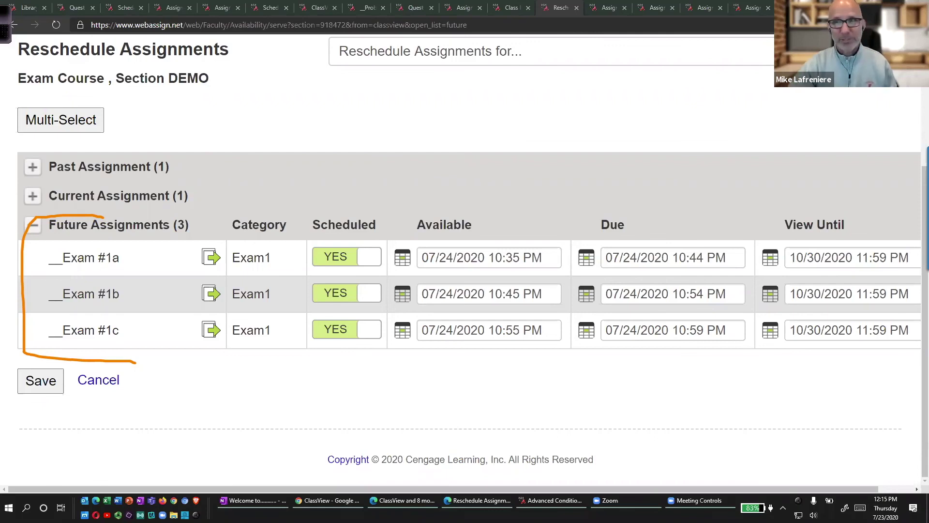
Switch to the Chrome window showing MATH 1200 (Summer 2020) section 302 ClassView.
key(alt+Tab)
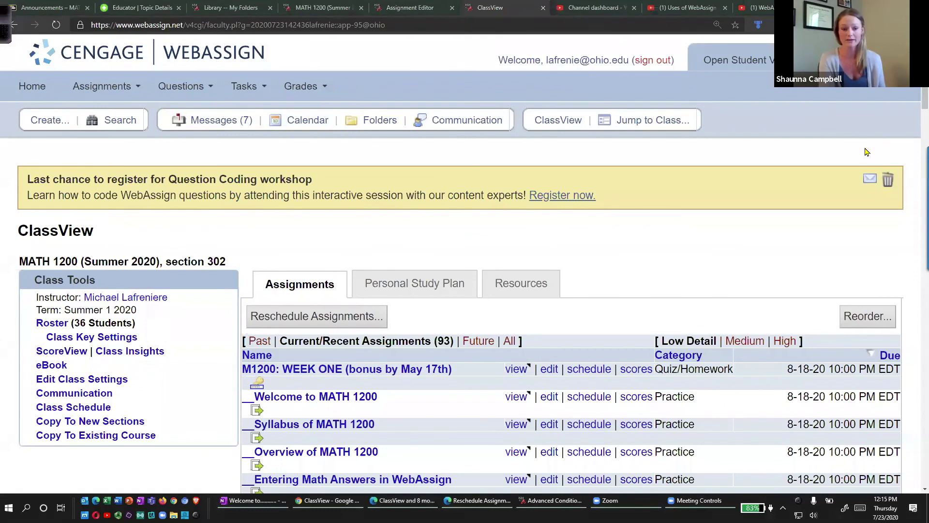
Scroll the ClassView, then go to the 'WebAssign and Lockdown Browser Use' YouTube tab.
scroll(613, 257, down, 3)
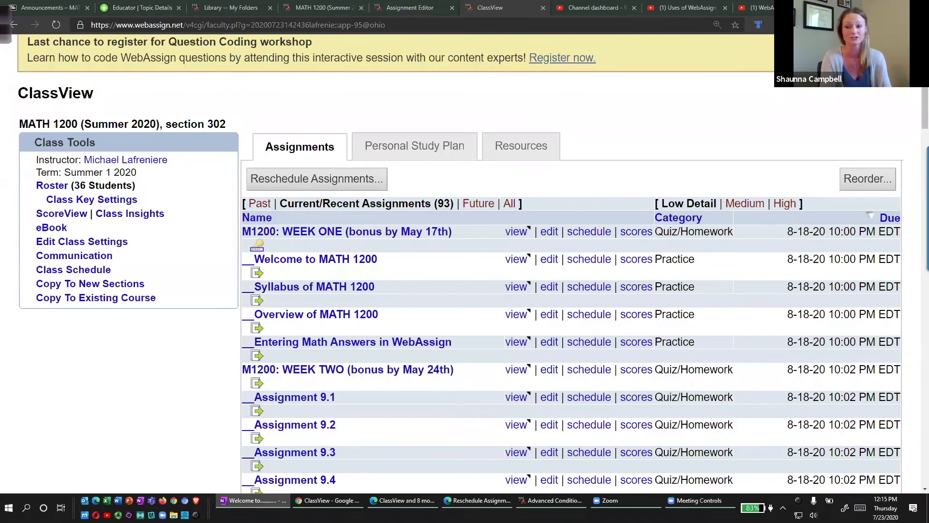
click(755, 7)
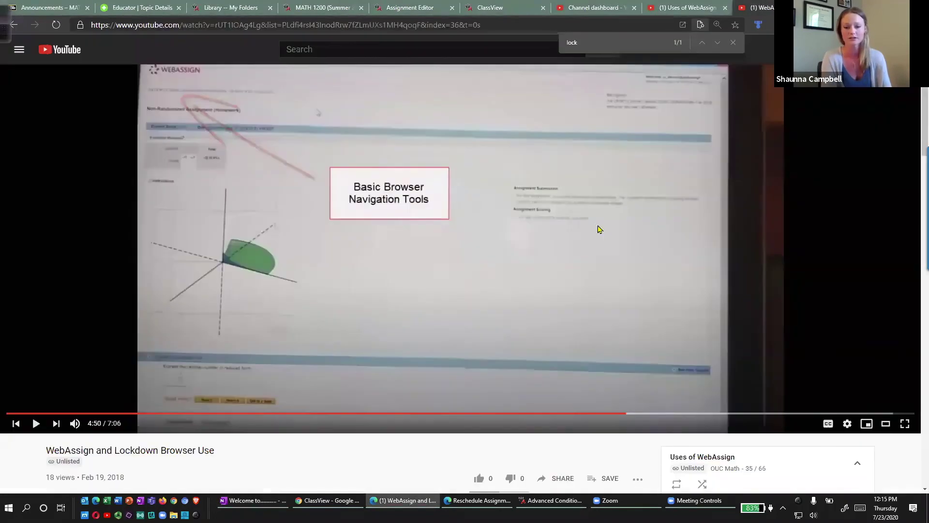